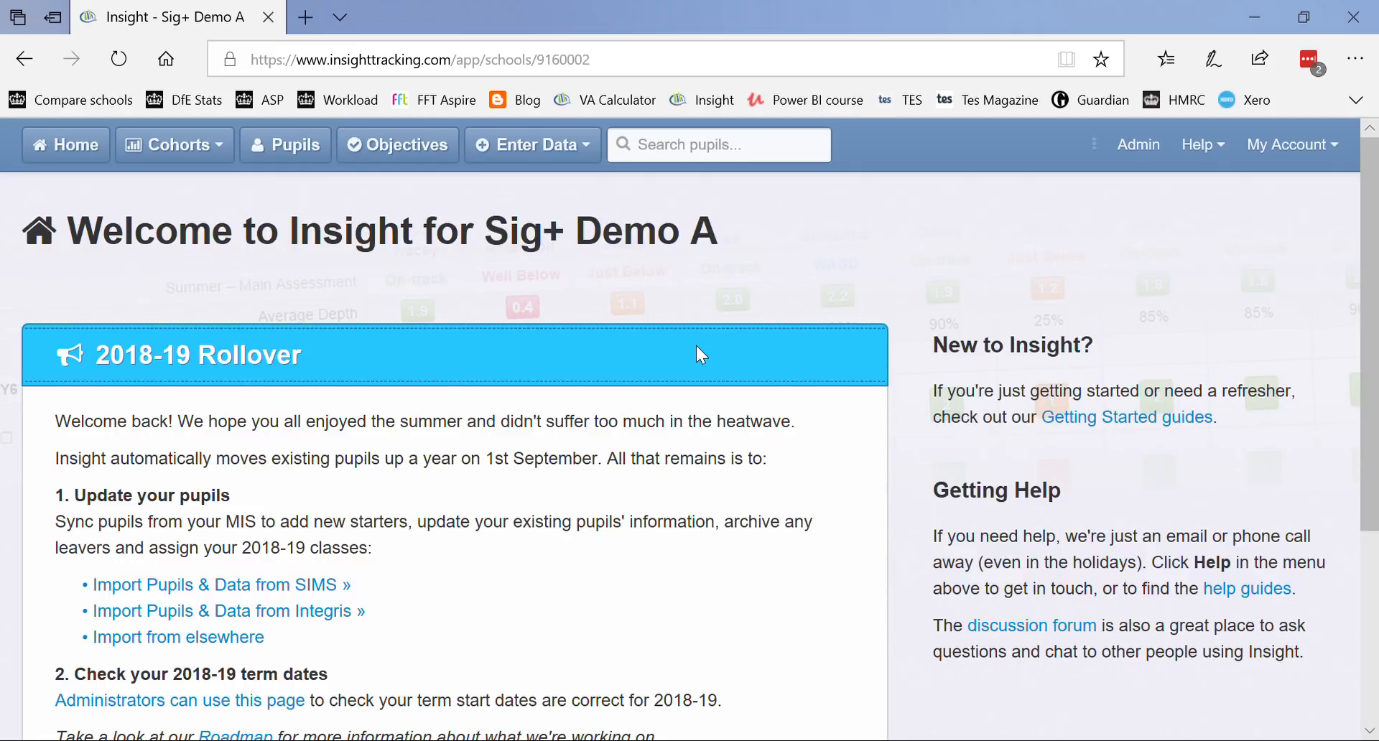
# Step: Open the cohort attainment overview report and bring its subject bars into view
pyautogui.click(214, 152)
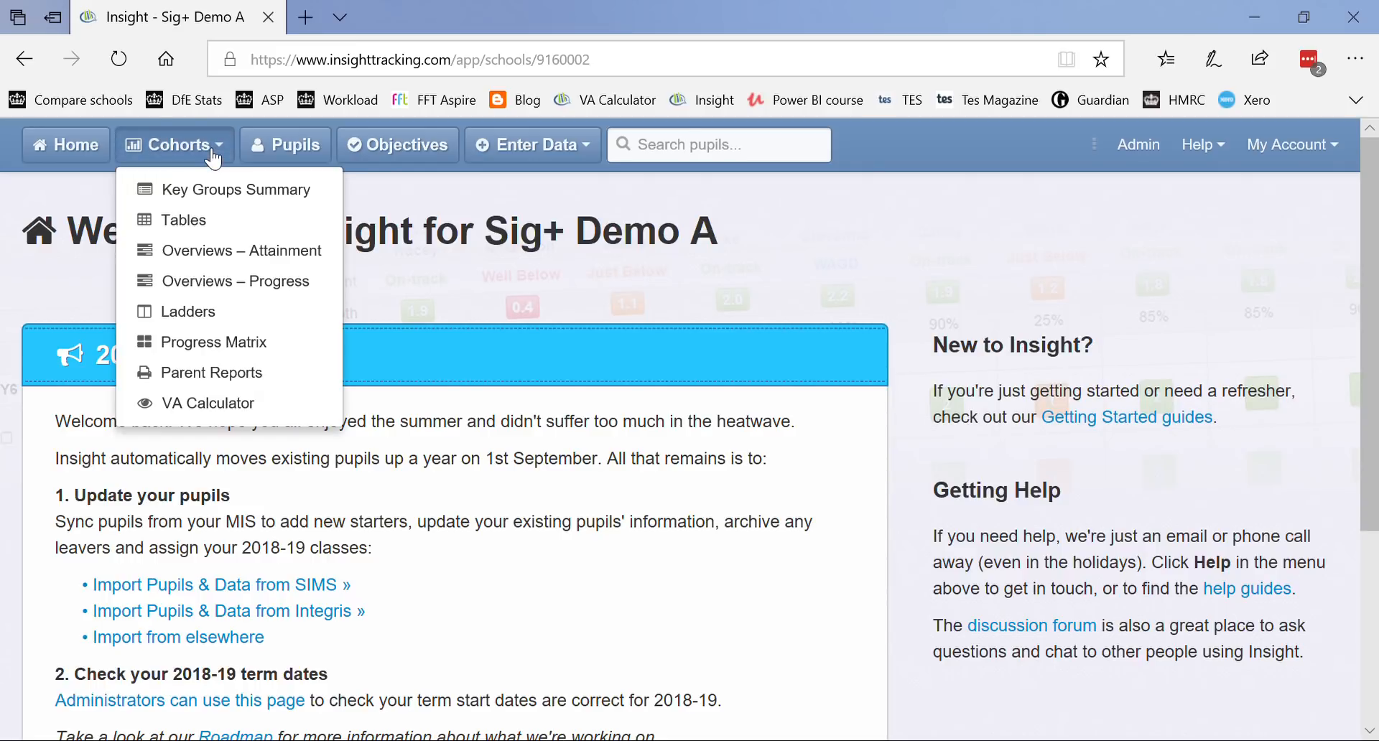
pyautogui.click(216, 251)
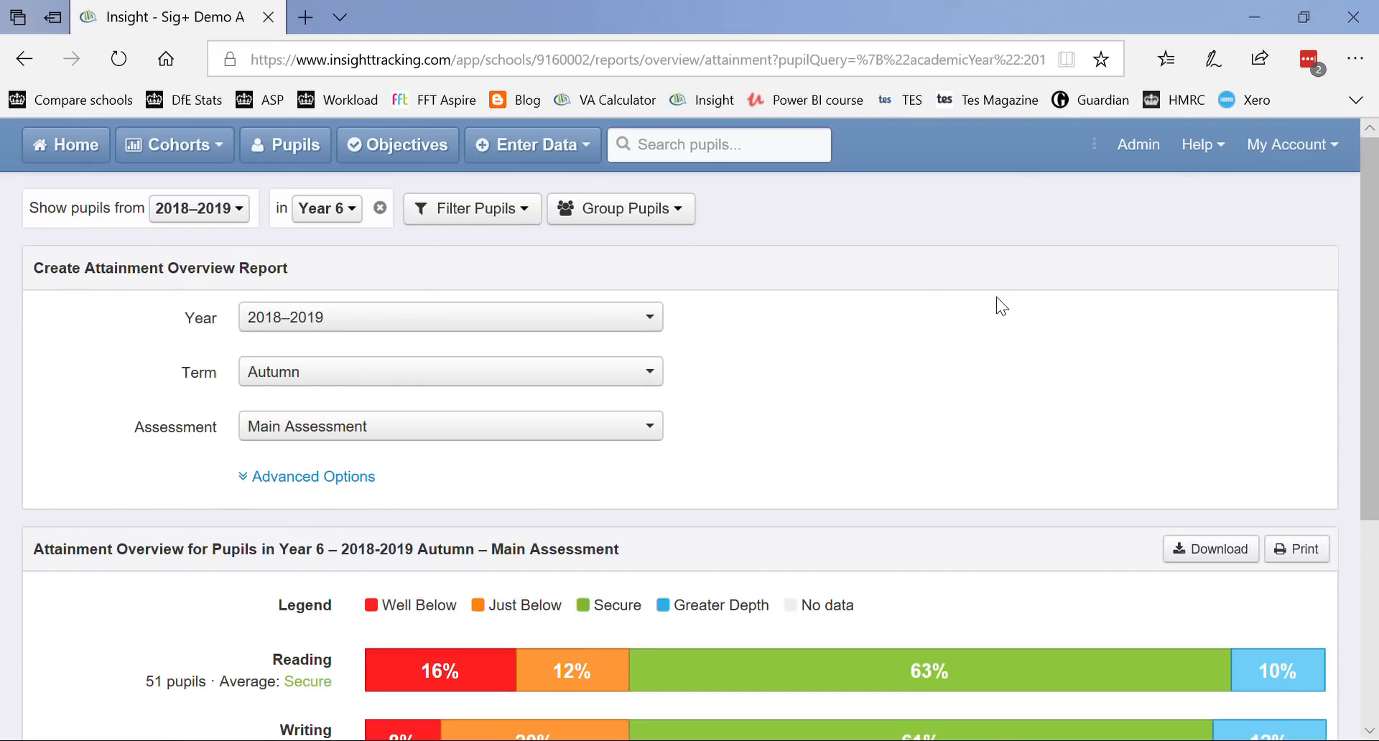
pyautogui.scroll(-3, 998, 296)
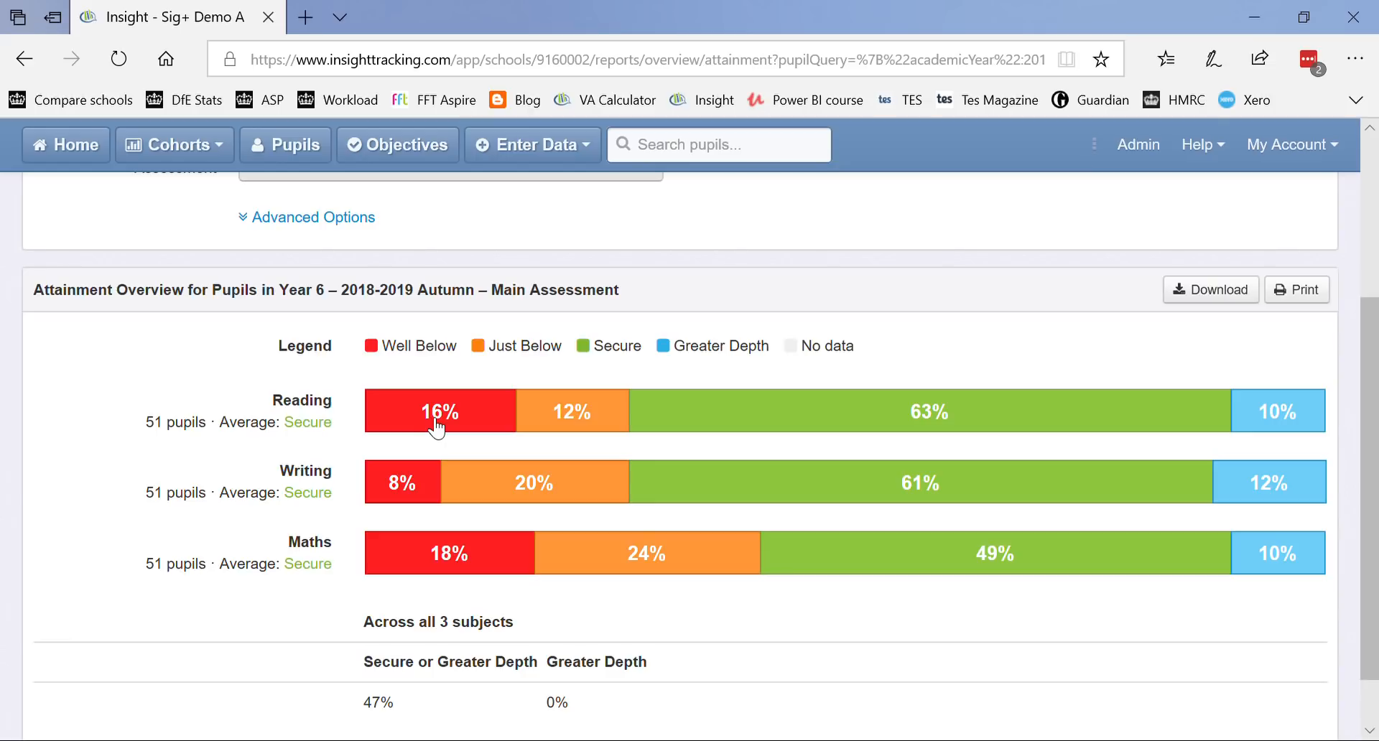
# Step: List the pupils in the Secure, Just Below and Greater Depth bands of the Reading bar
pyautogui.click(788, 429)
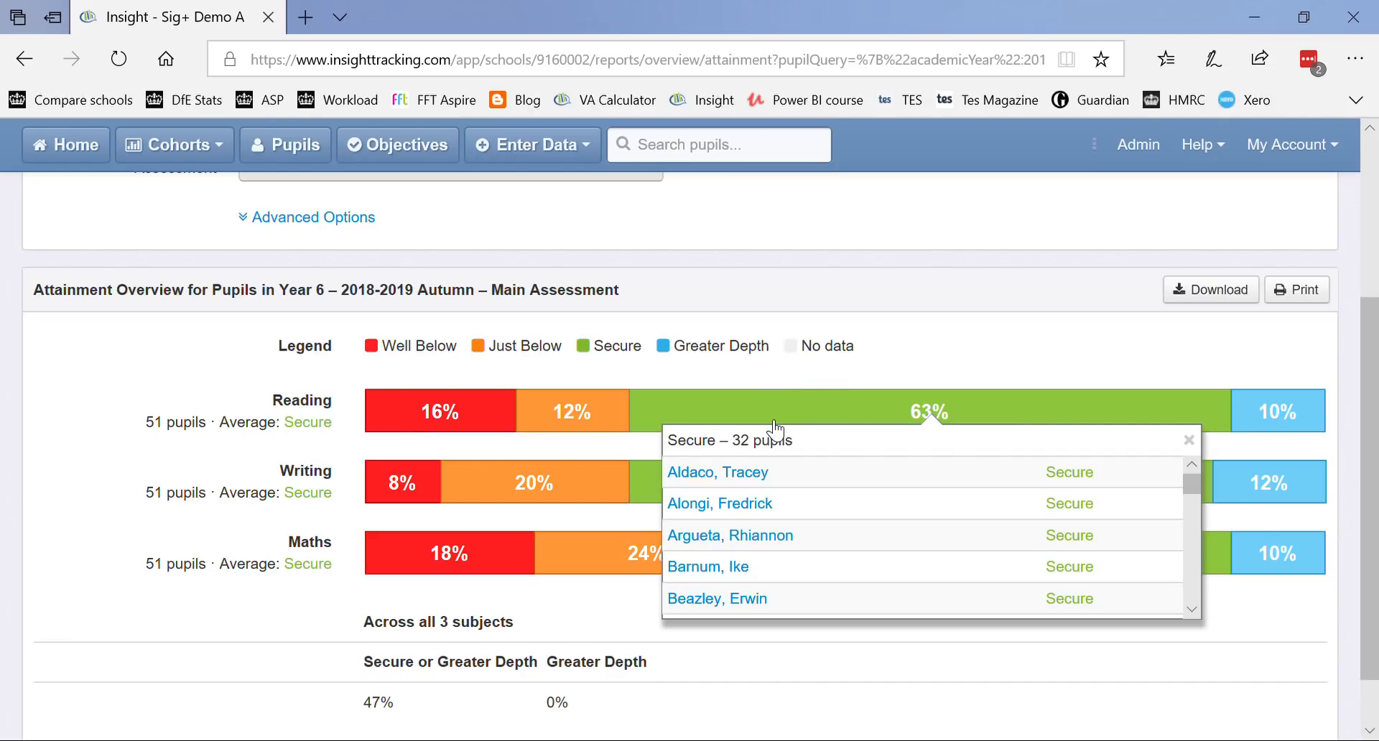
pyautogui.click(564, 418)
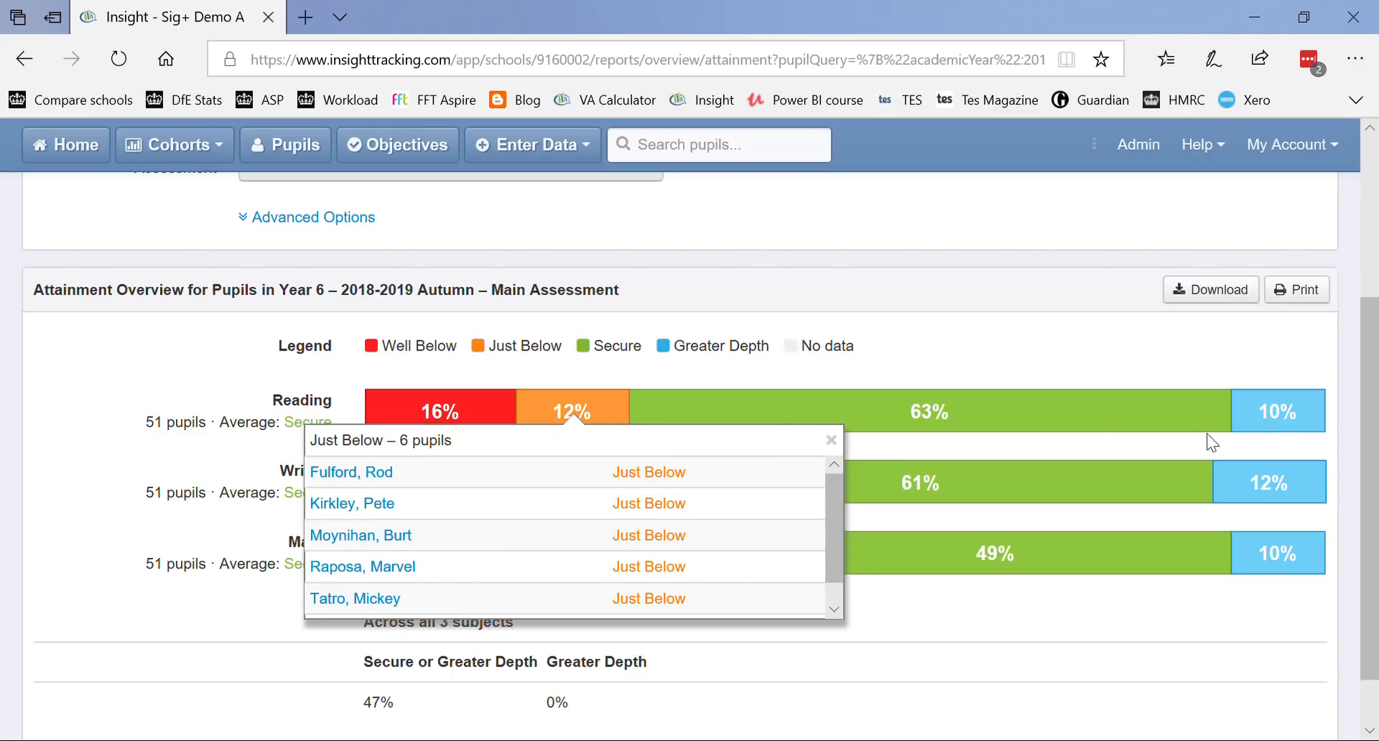
pyautogui.click(1273, 413)
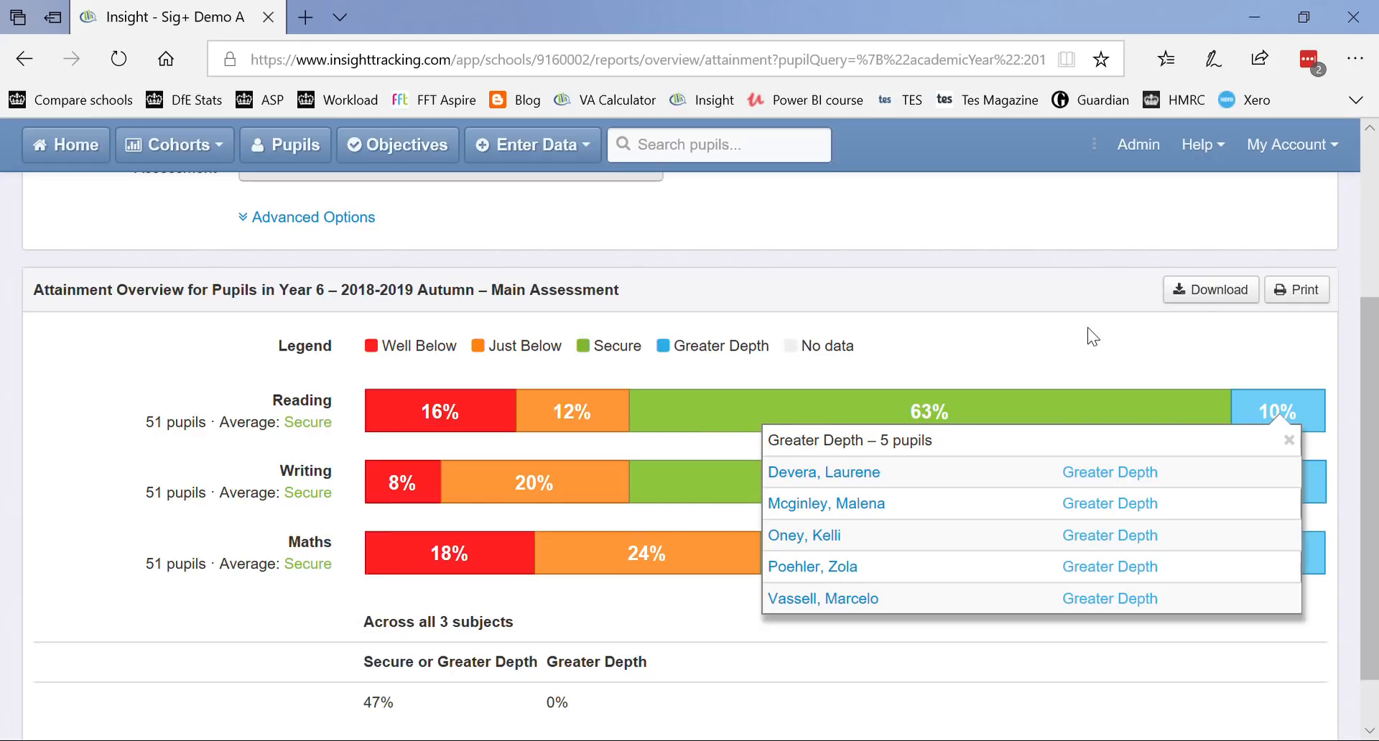
pyautogui.click(970, 327)
pyautogui.scroll(4, 970, 327)
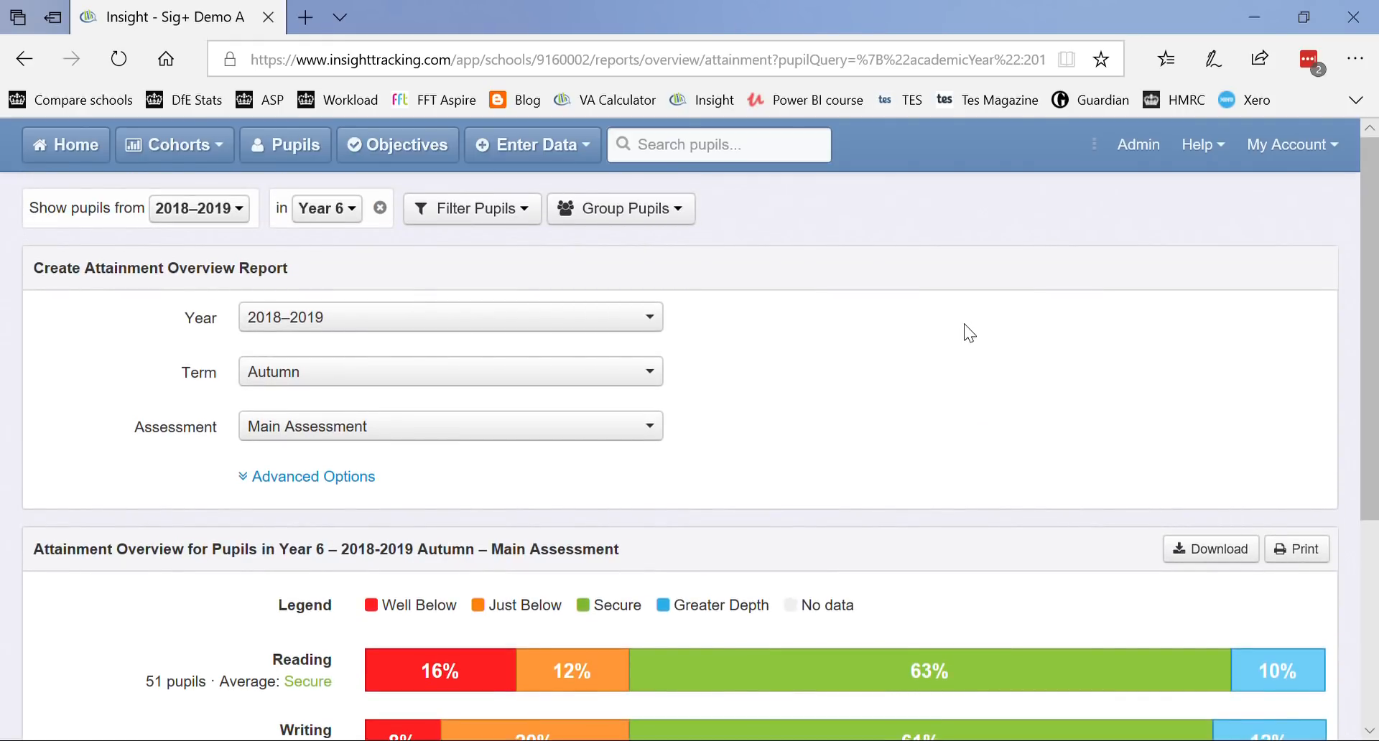
# Step: Load the Key Groups Summary for the Autumn term, Reading, with the Rising Stars assessment
pyautogui.click(188, 144)
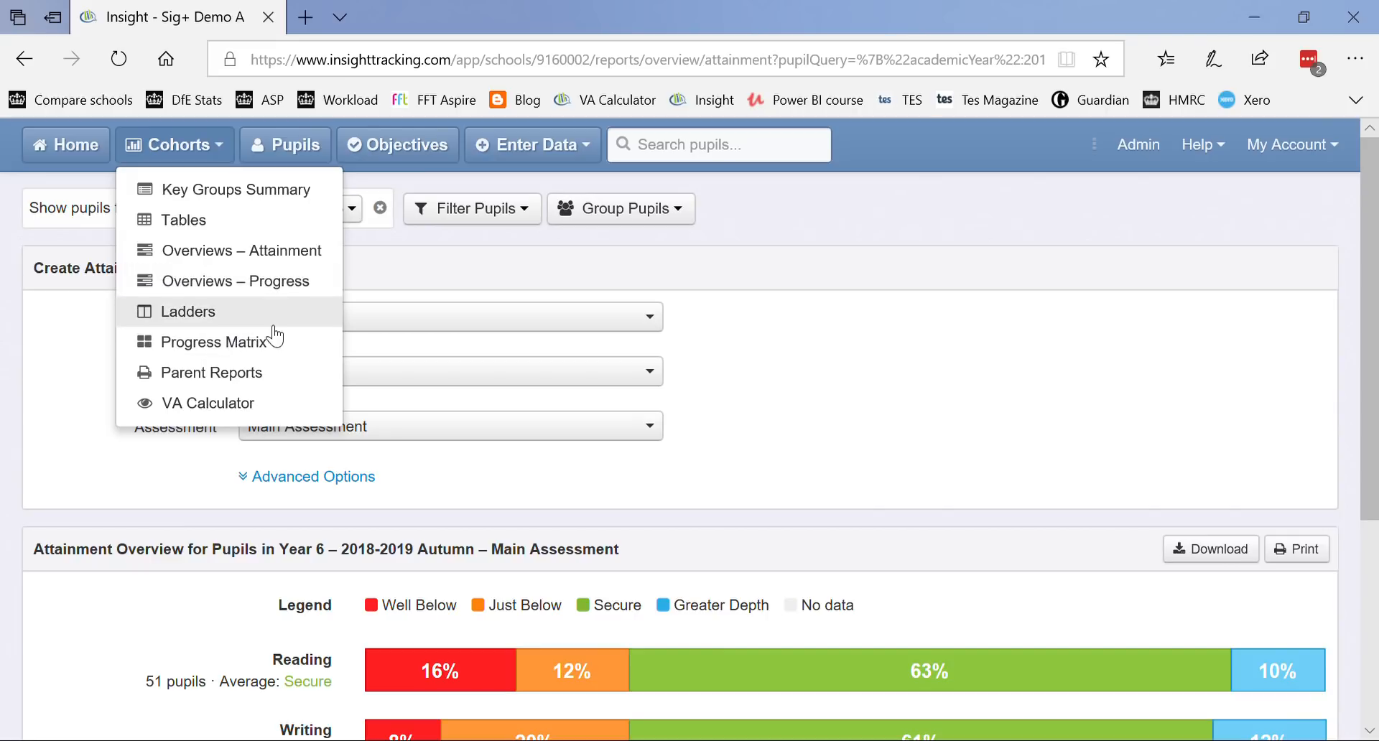
pyautogui.click(257, 192)
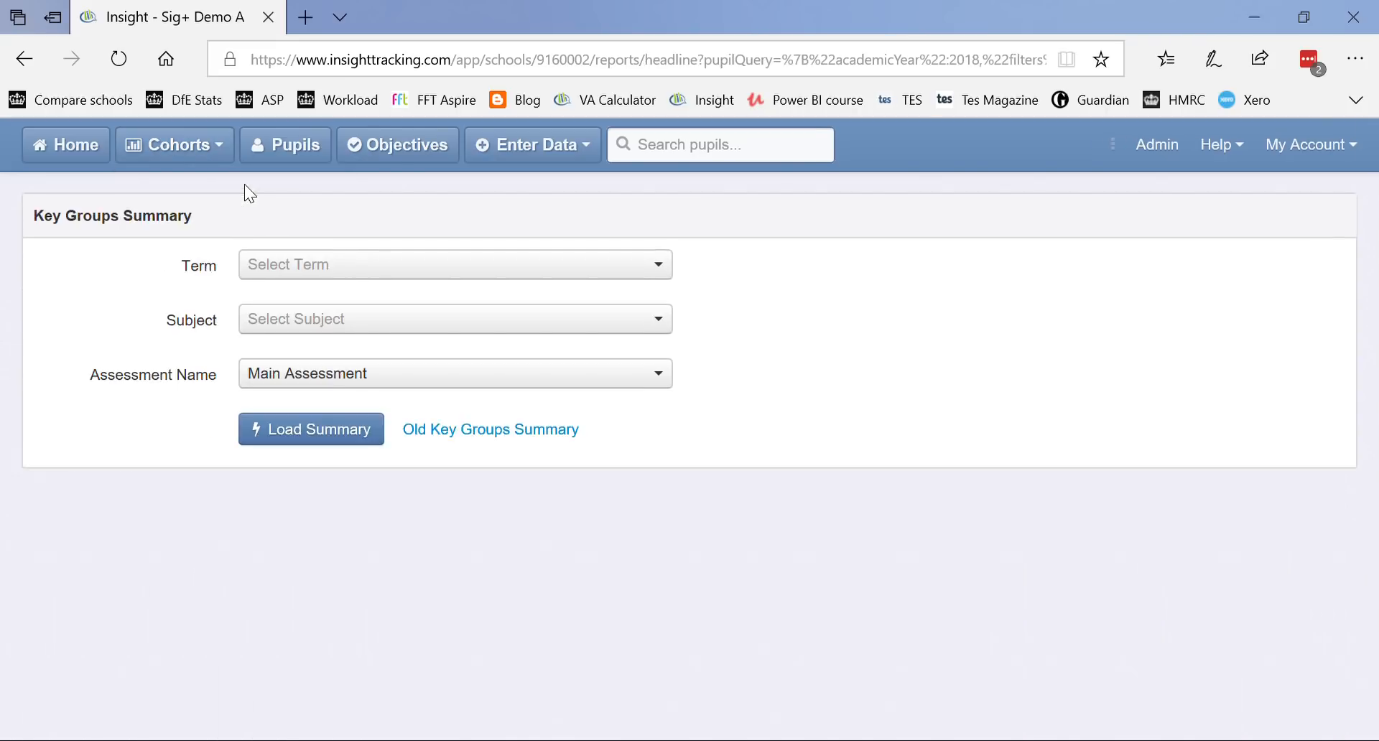
pyautogui.click(361, 336)
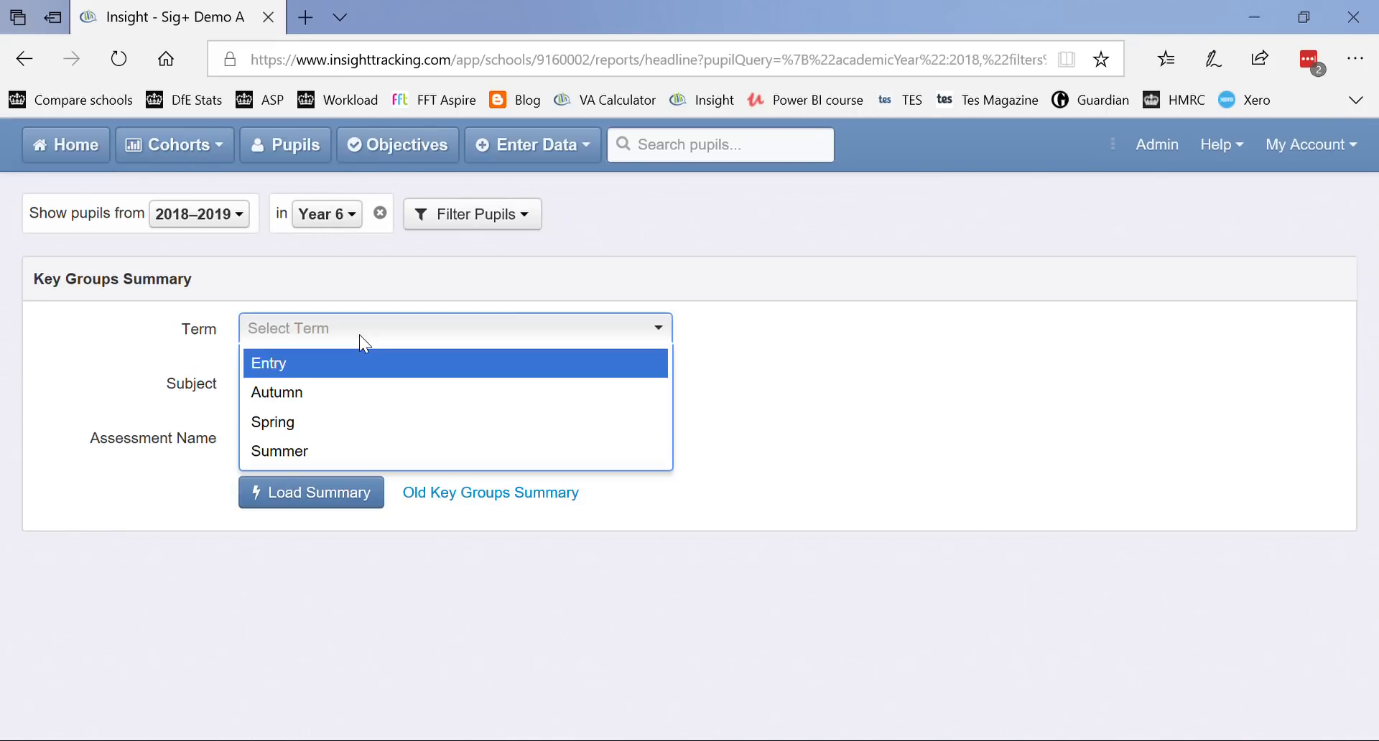
pyautogui.click(325, 405)
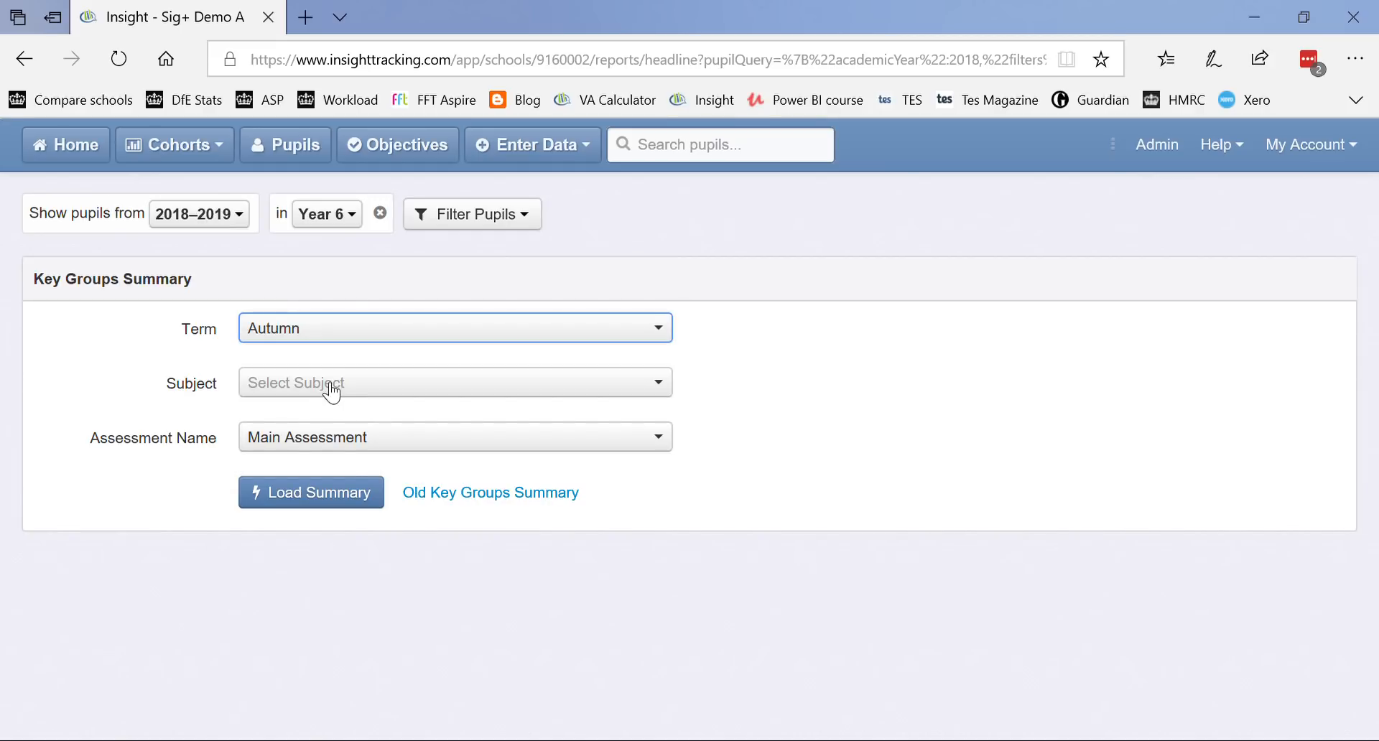
pyautogui.click(329, 384)
pyautogui.click(316, 454)
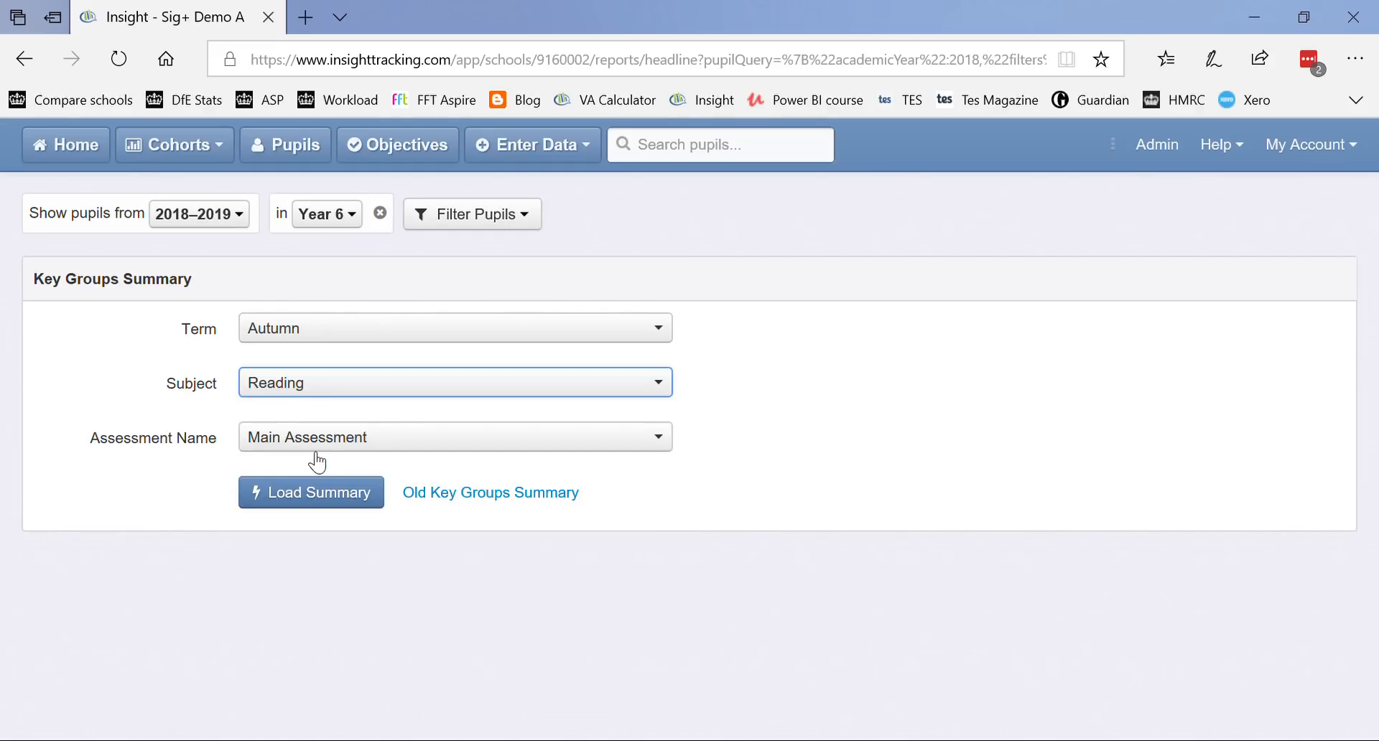
pyautogui.click(339, 432)
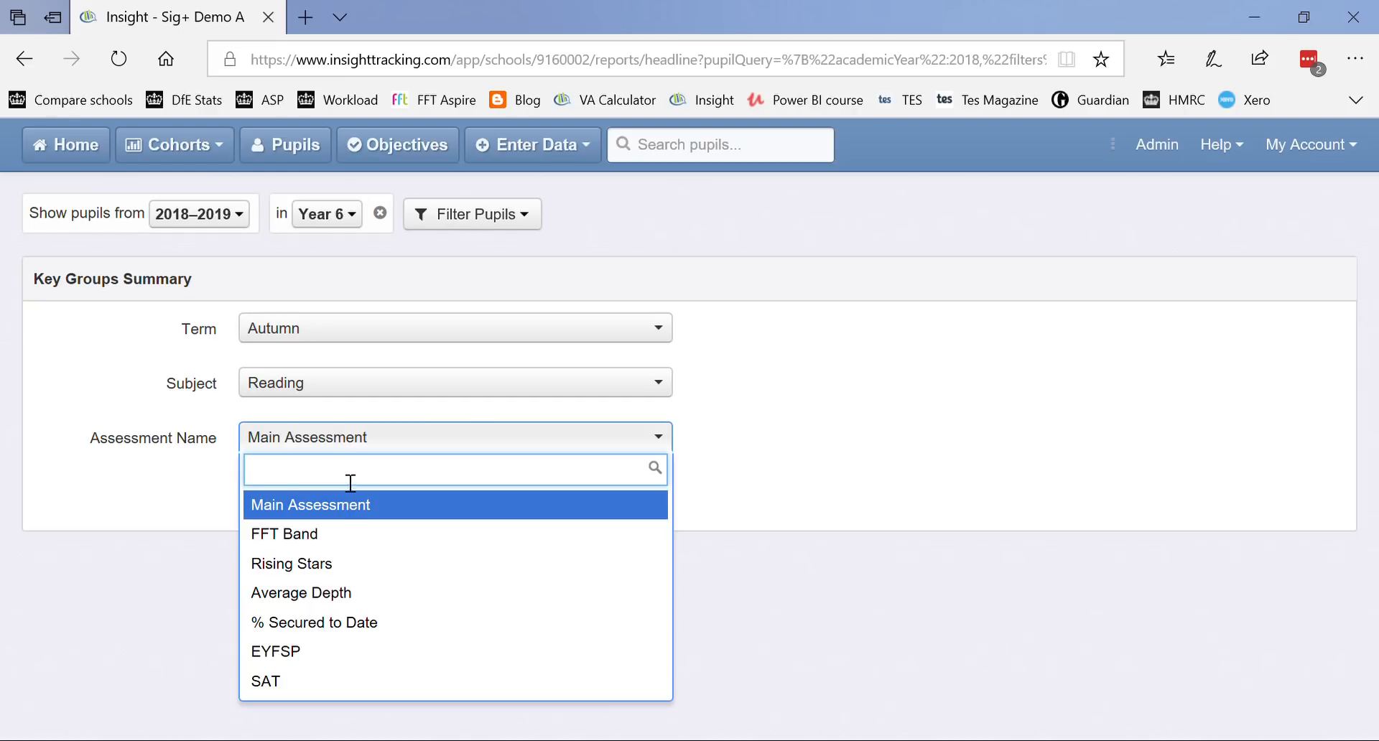
pyautogui.click(345, 571)
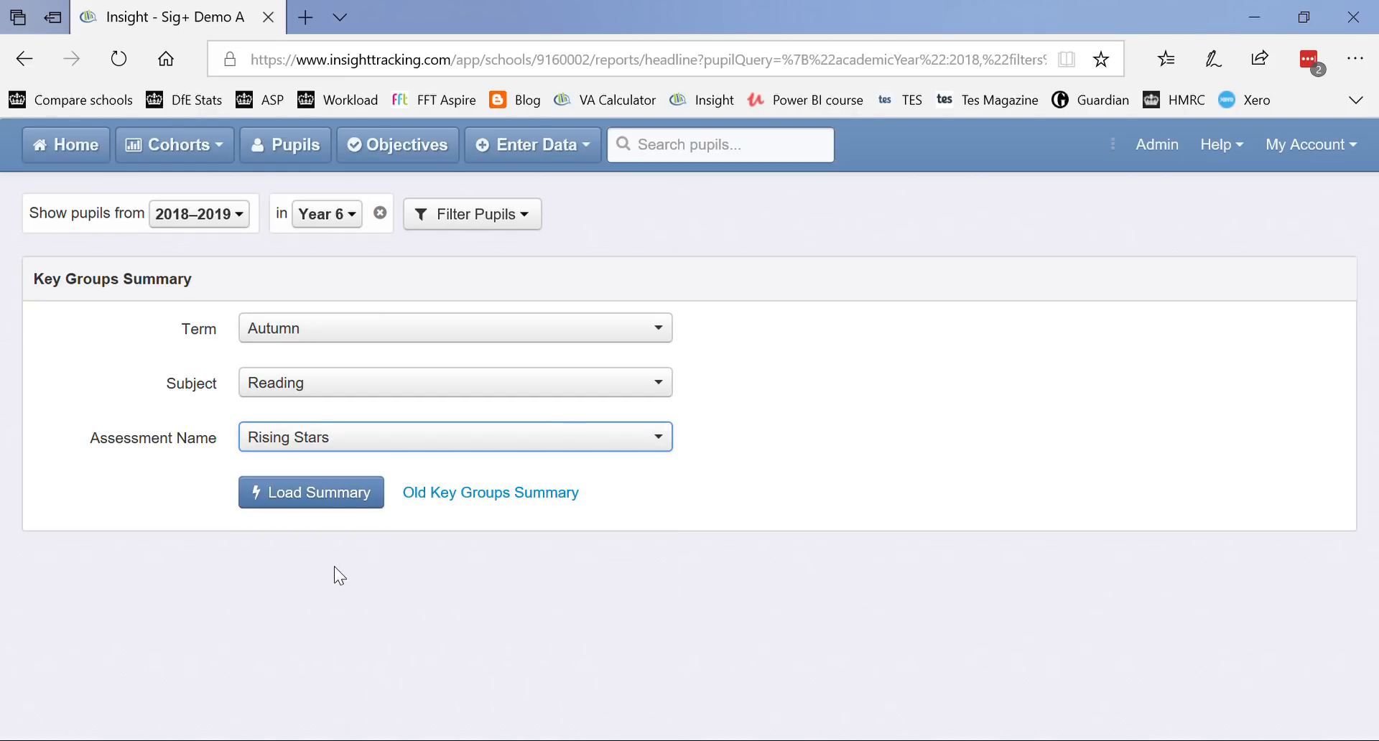
pyautogui.click(316, 502)
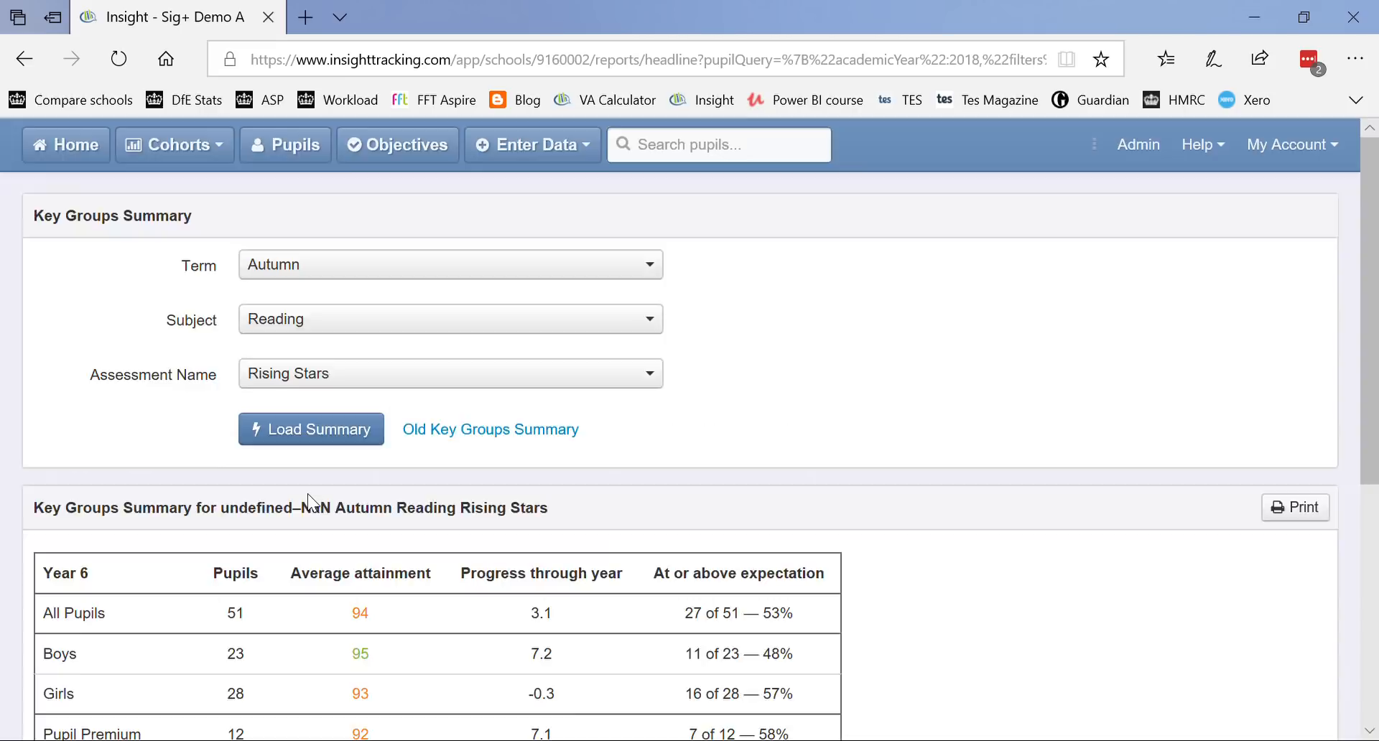
# Step: Examine each key group's average attainment, progress and share at or above expectation in the summary table
pyautogui.scroll(-2, 846, 481)
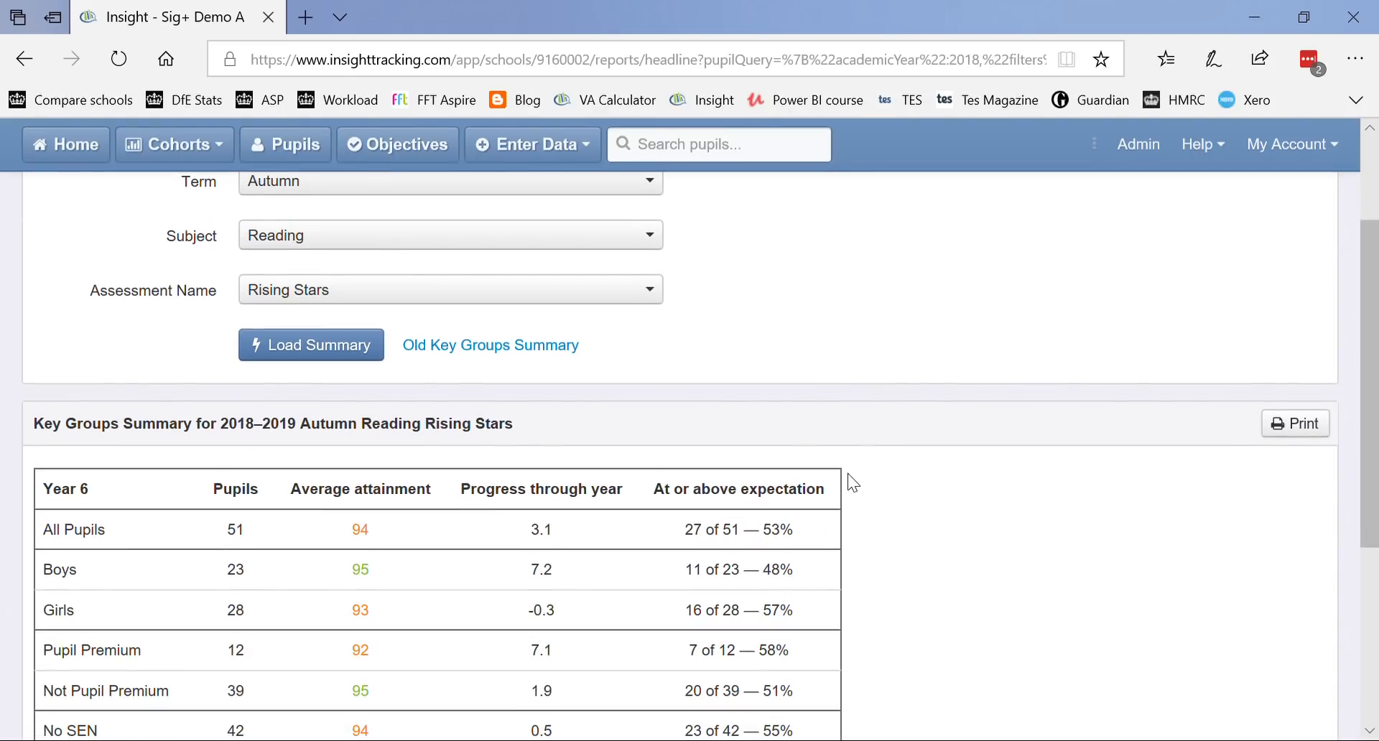
pyautogui.scroll(-2, 848, 475)
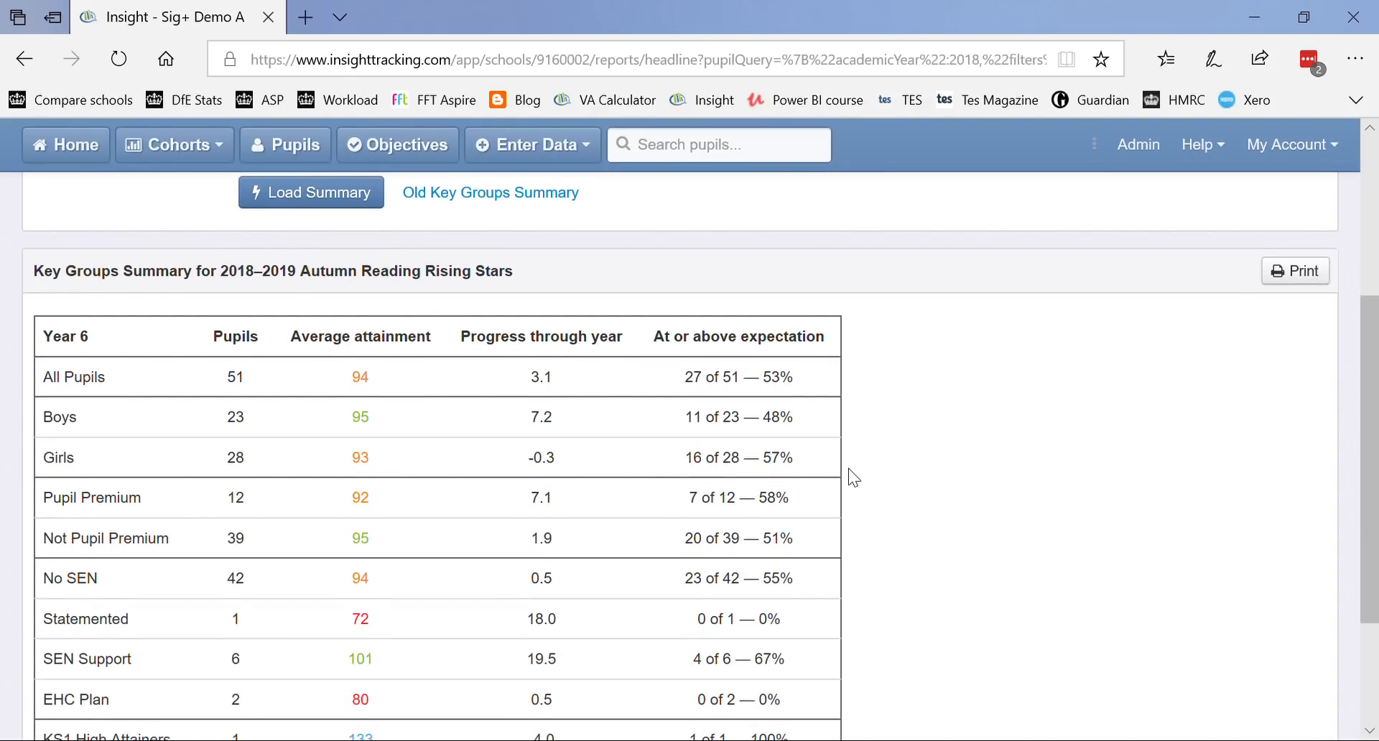
pyautogui.scroll(-1, 849, 474)
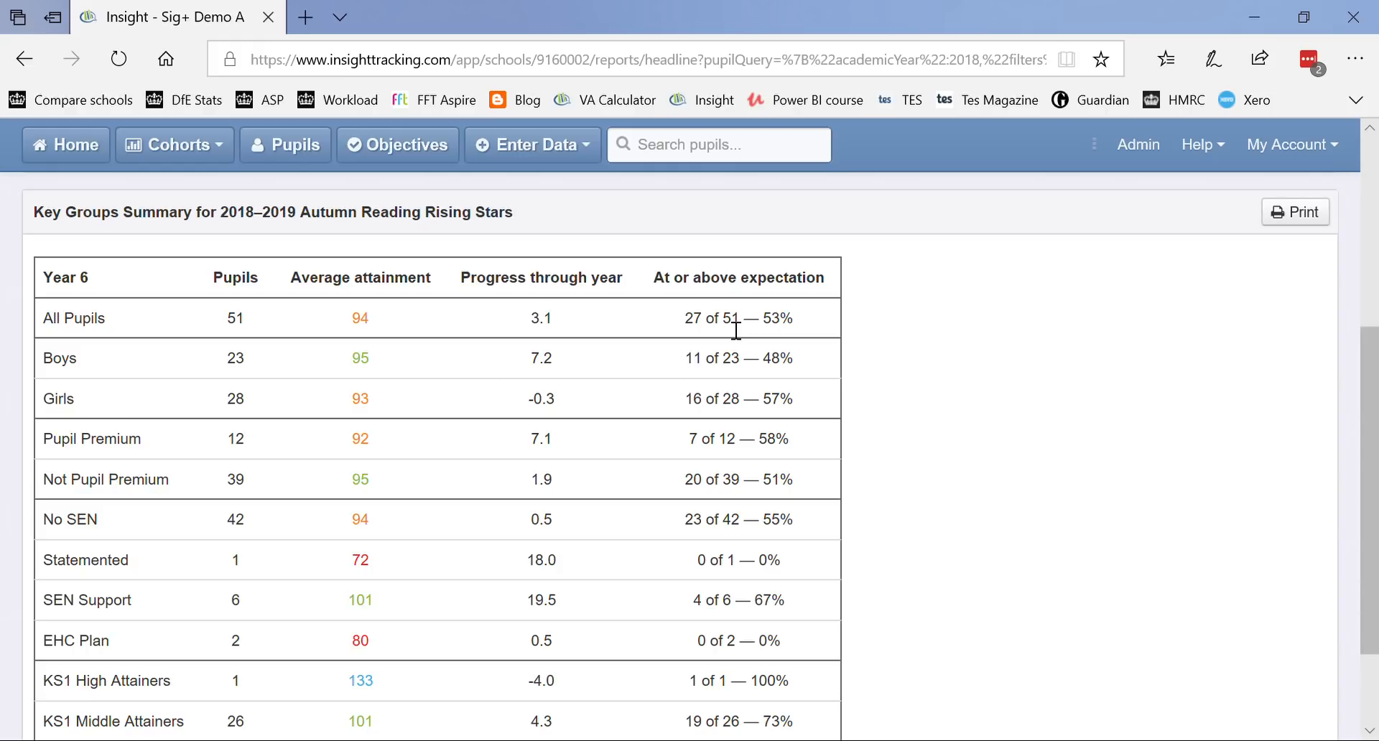
pyautogui.scroll(5, 736, 330)
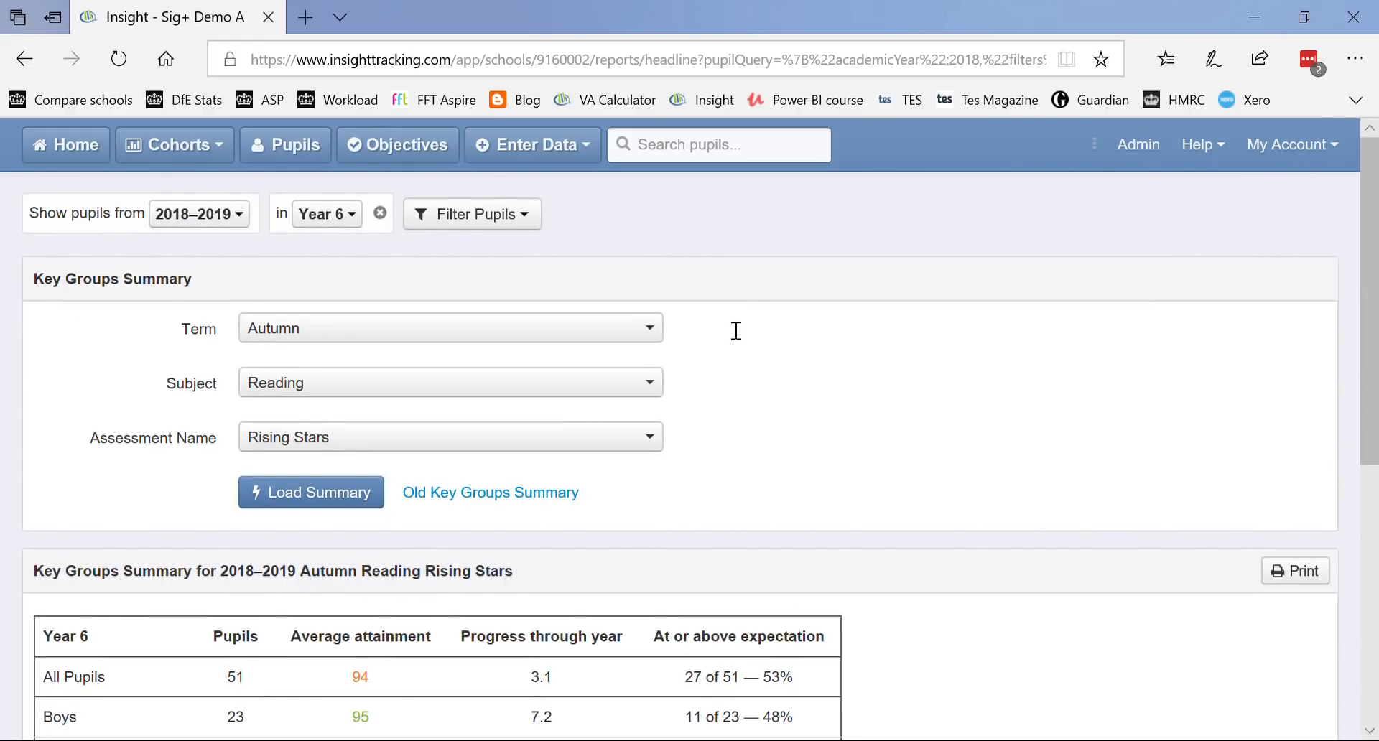
pyautogui.scroll(-2, 736, 330)
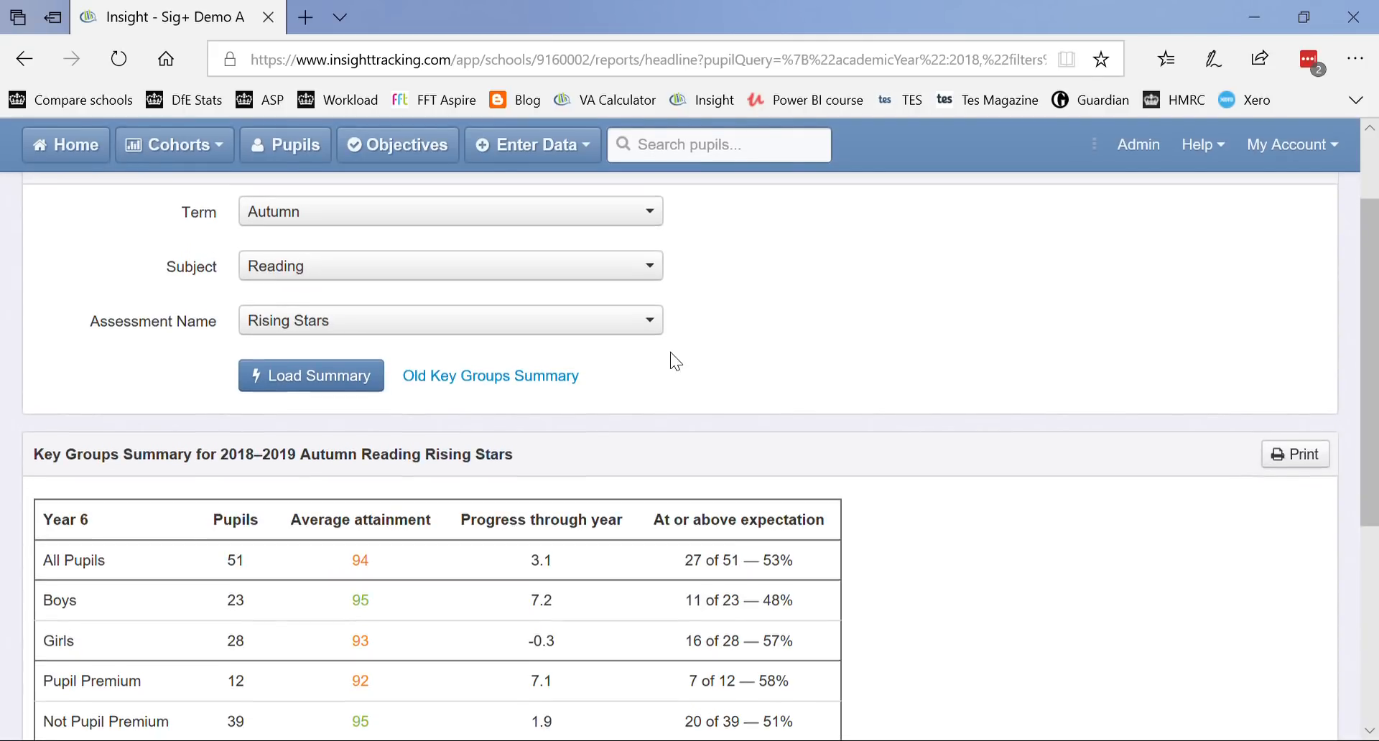
# Step: Look through the assessment names available for the Key Groups Summary without choosing another one
pyautogui.scroll(1, 646, 350)
pyautogui.click(614, 344)
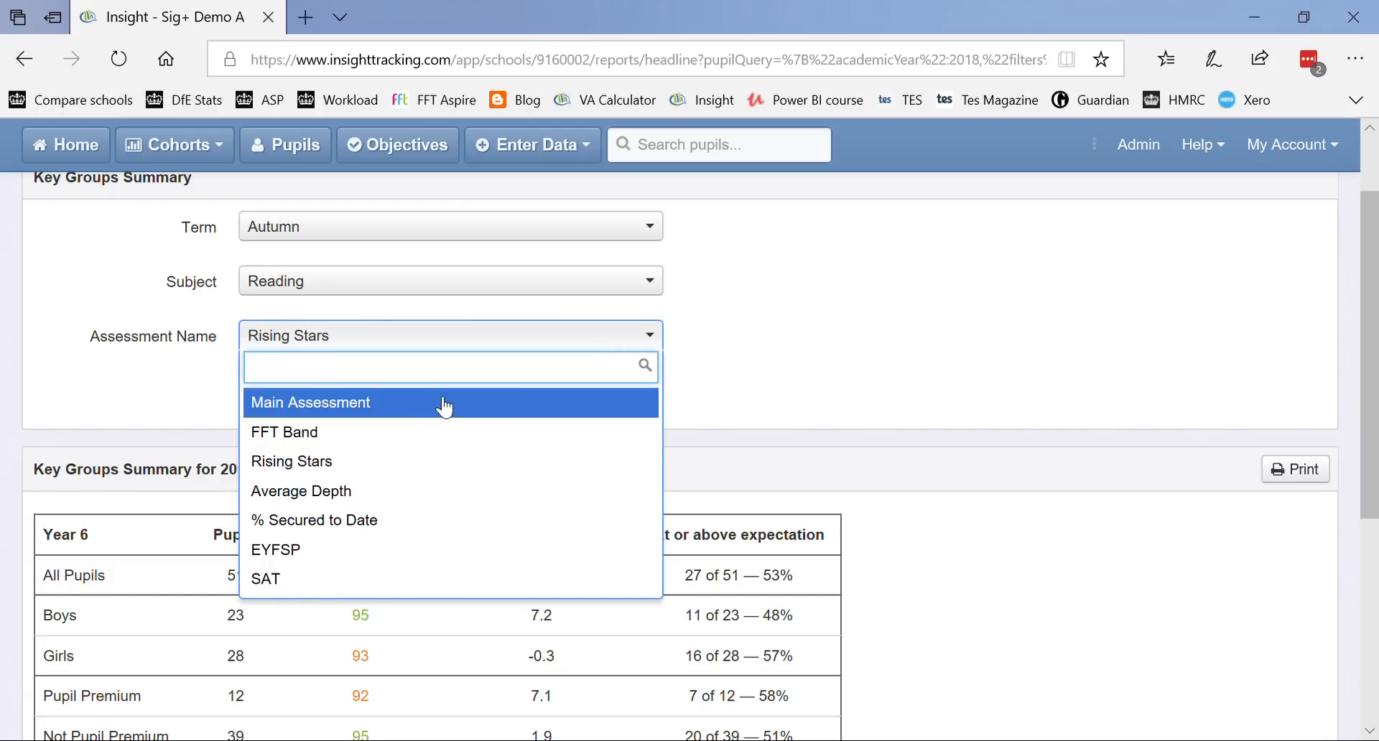
pyautogui.click(825, 367)
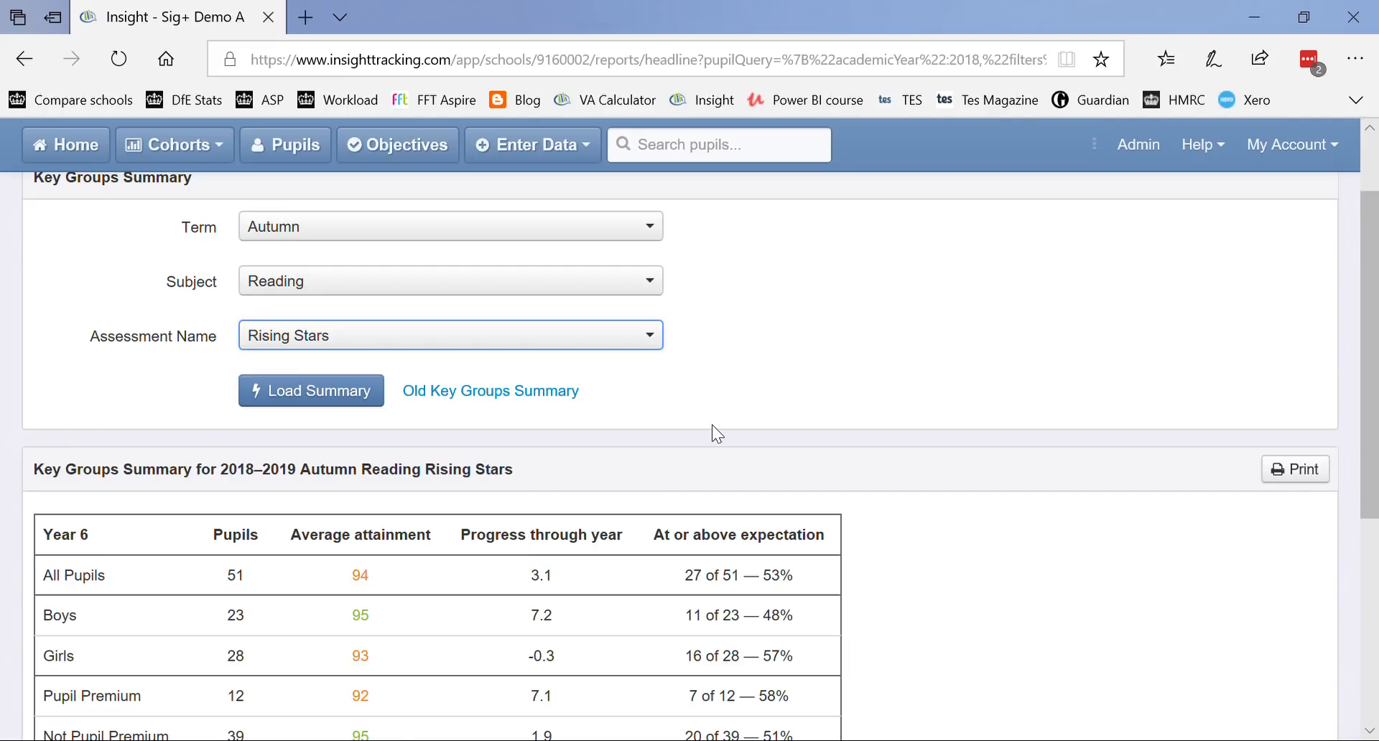
pyautogui.scroll(1, 714, 426)
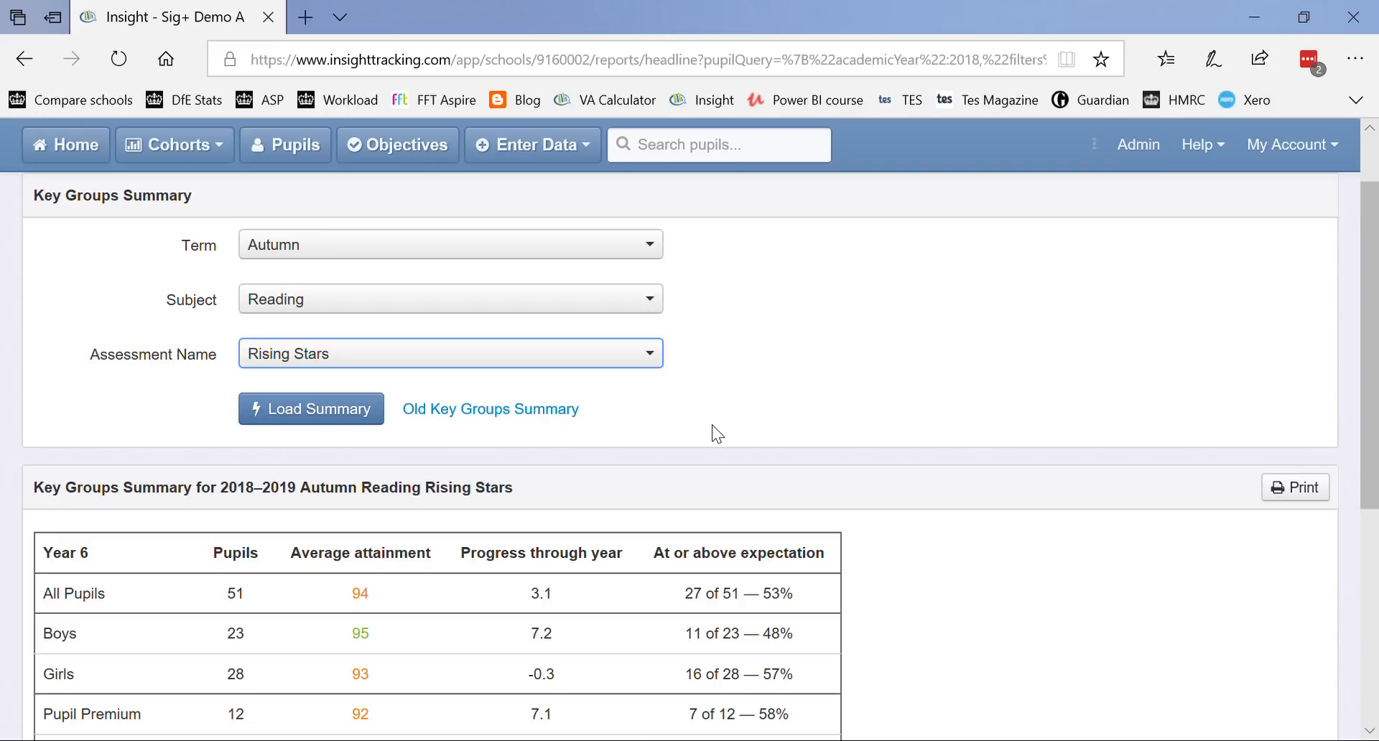
pyautogui.scroll(1, 728, 377)
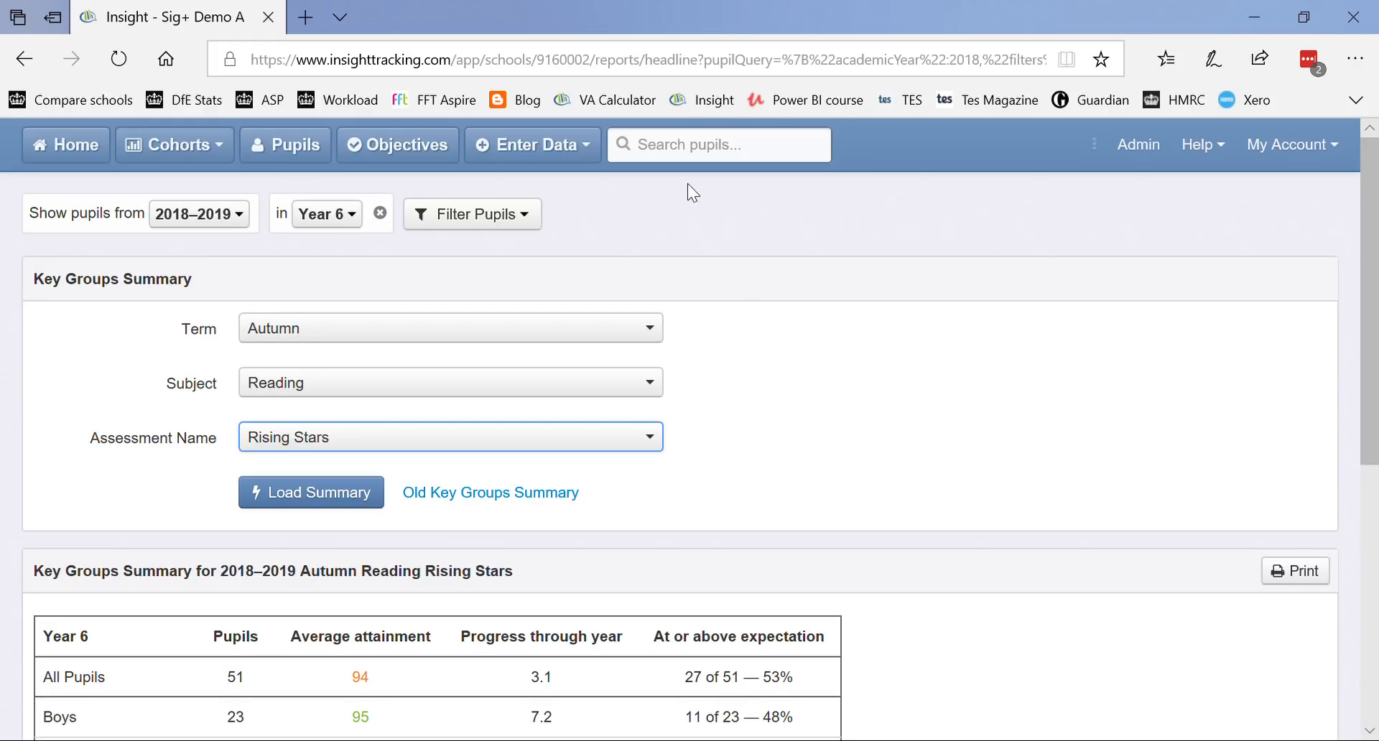
# Step: Open the cohort tables report listing the Year 6 pupils
pyautogui.click(208, 154)
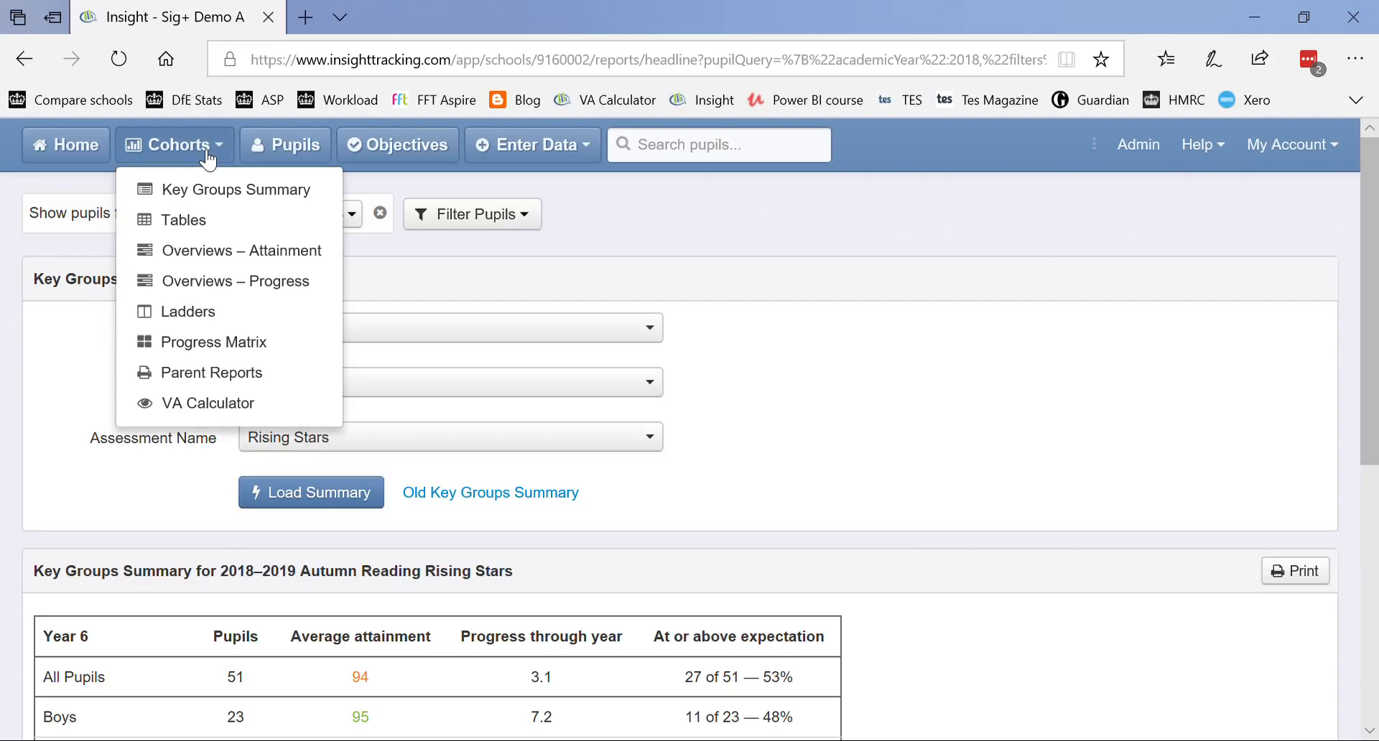
pyautogui.click(192, 219)
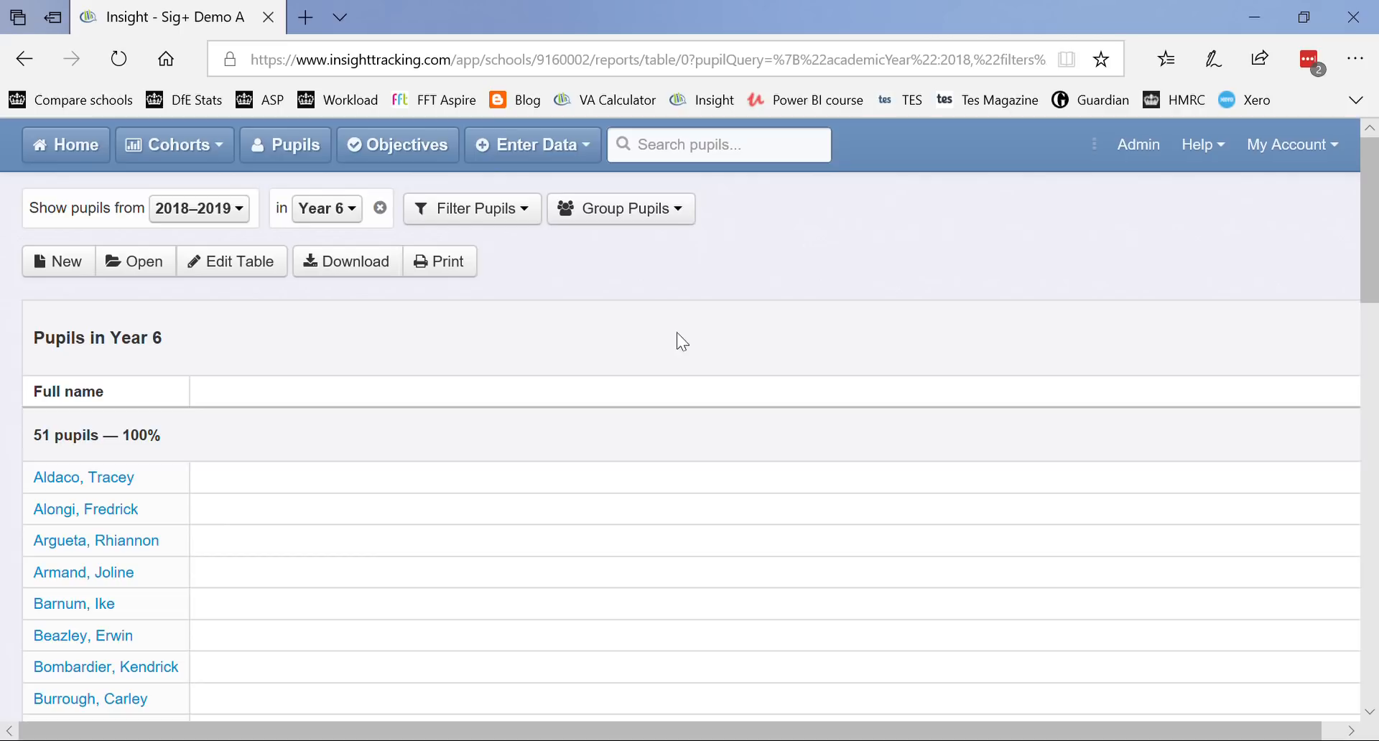
# Step: Switch the table's pupils to Year 5 and back to Year 6
pyautogui.click(338, 209)
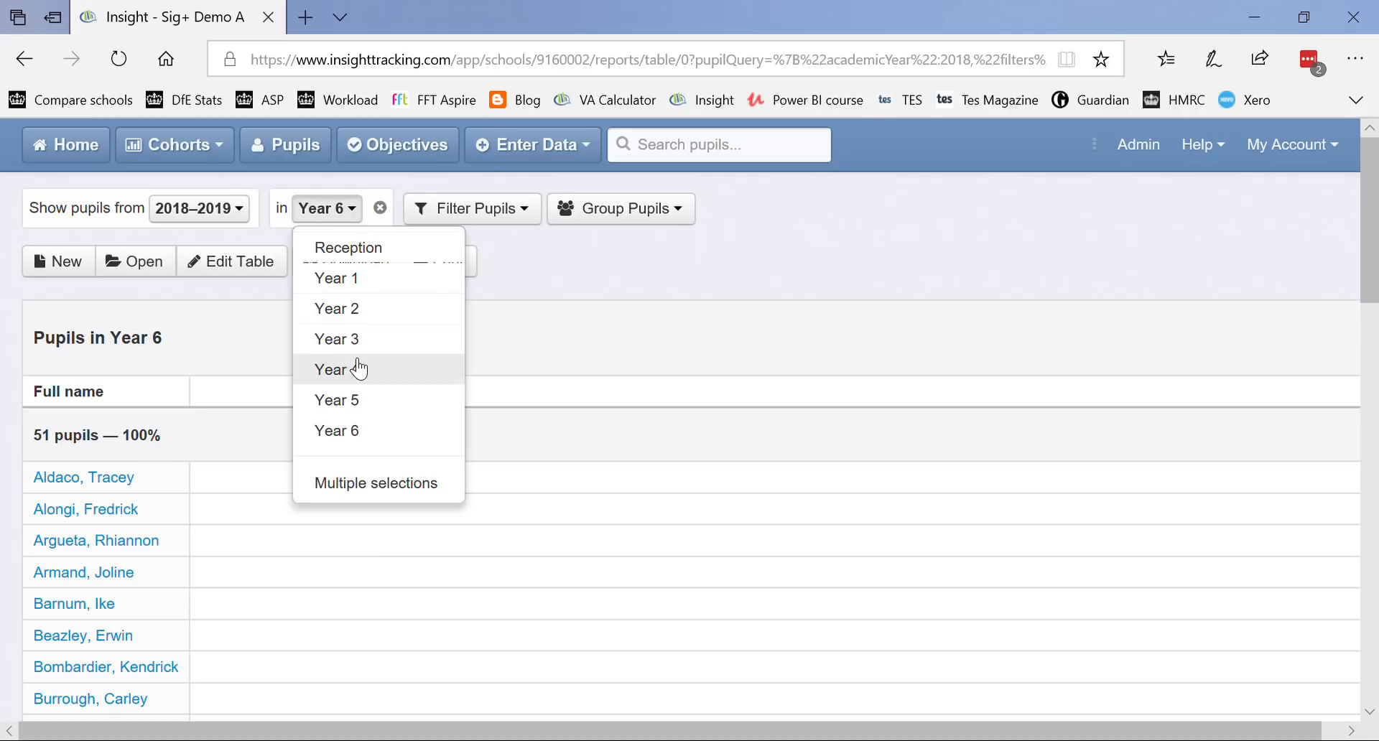
pyautogui.click(354, 404)
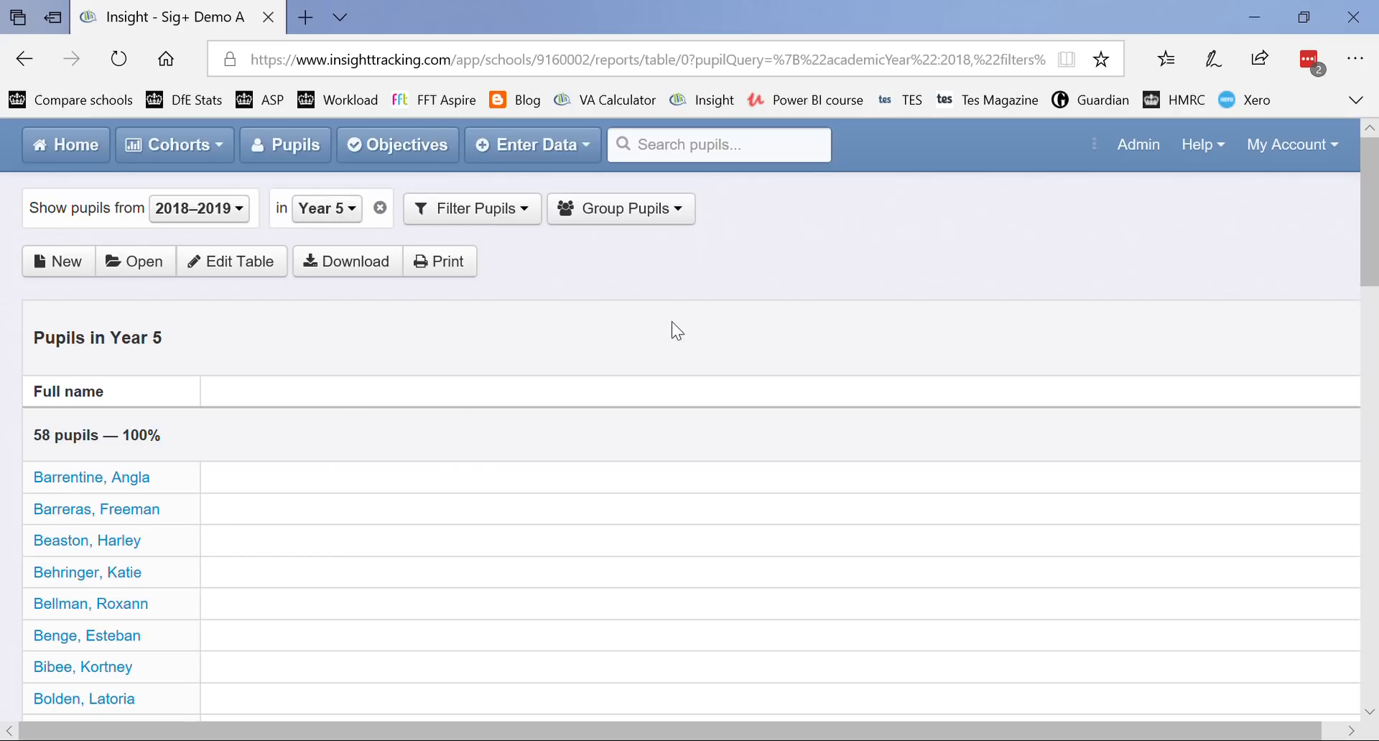
pyautogui.click(339, 208)
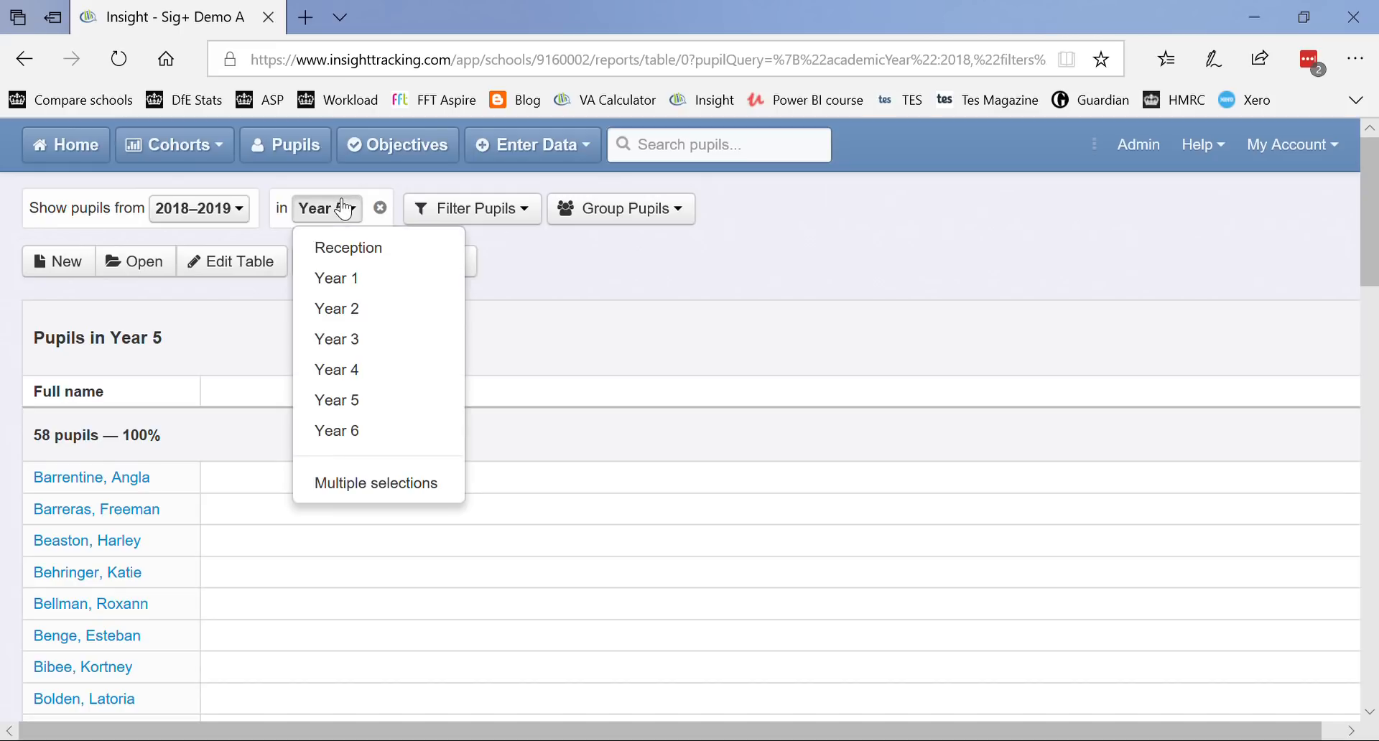
pyautogui.click(369, 431)
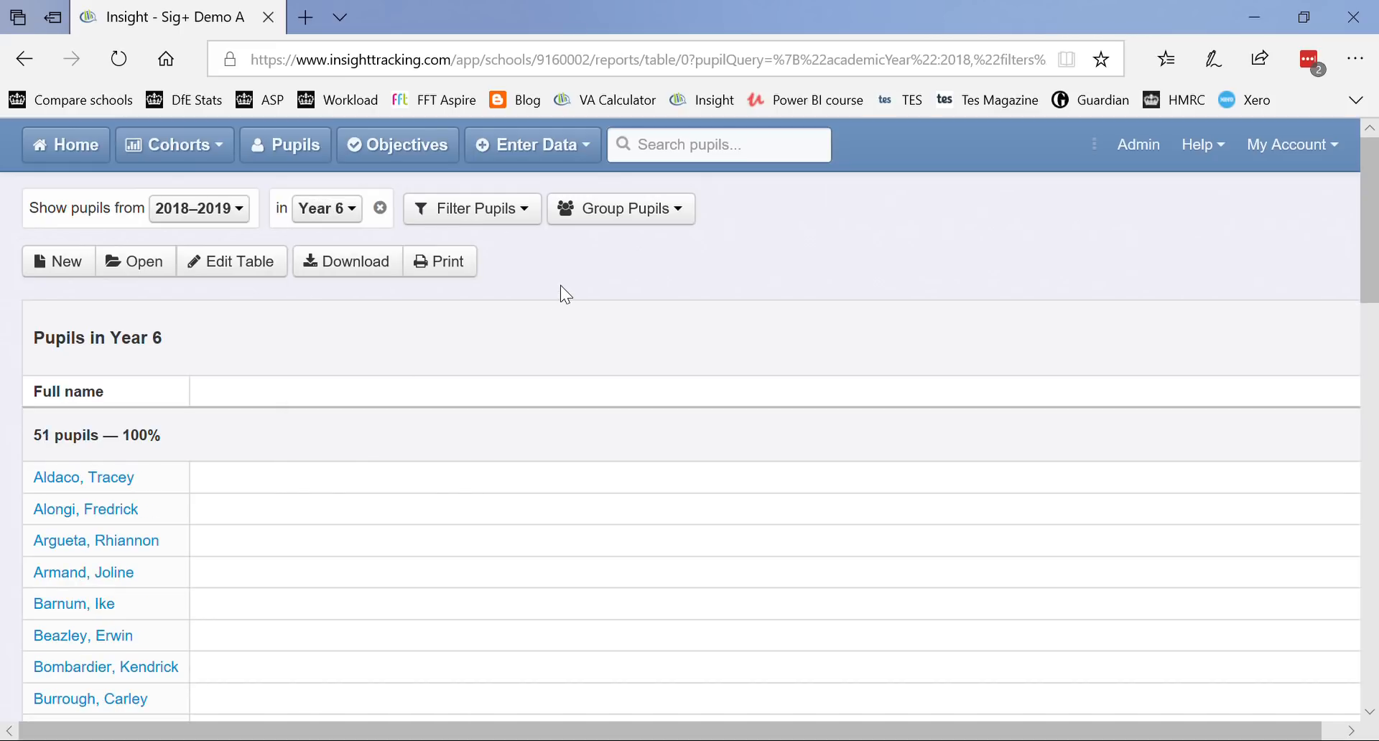
# Step: Start editing the Year 6 table and begin an assessment column with year Reception and term Summer
pyautogui.click(241, 271)
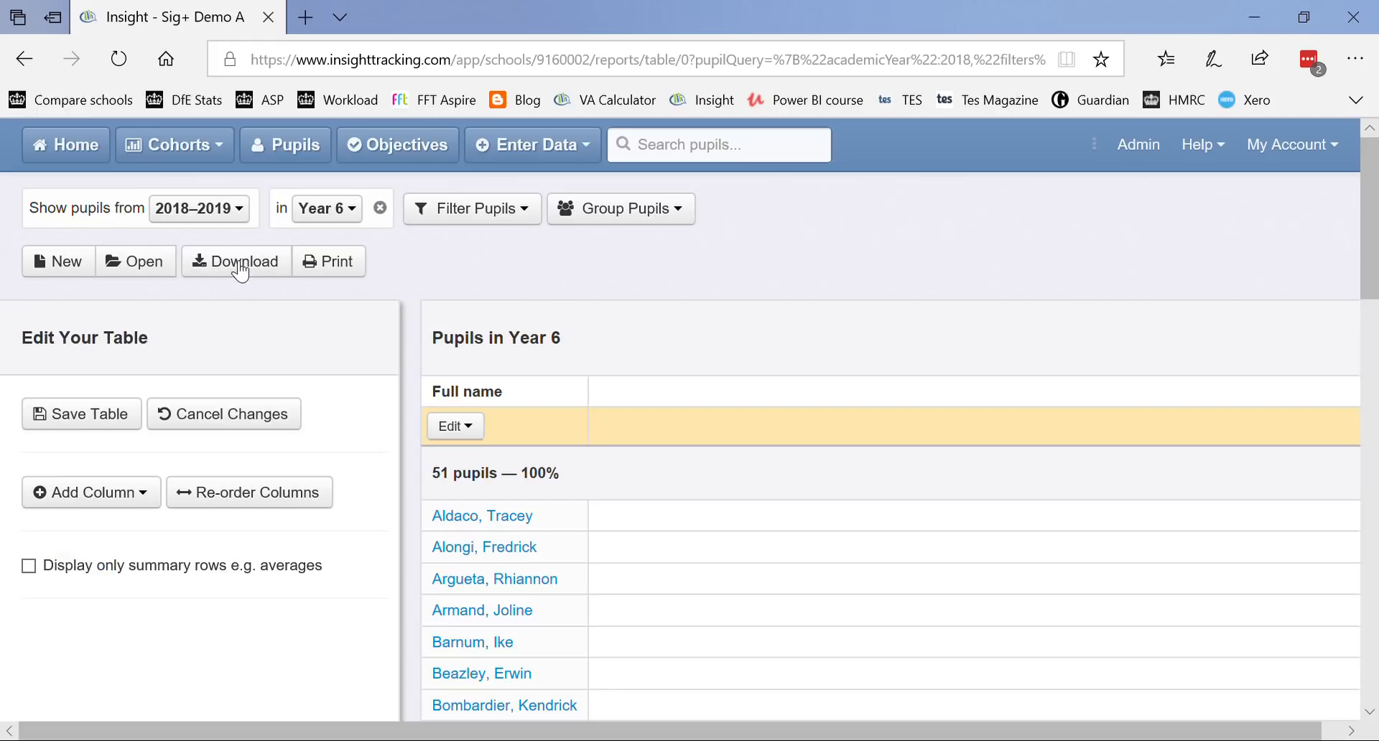
pyautogui.click(123, 500)
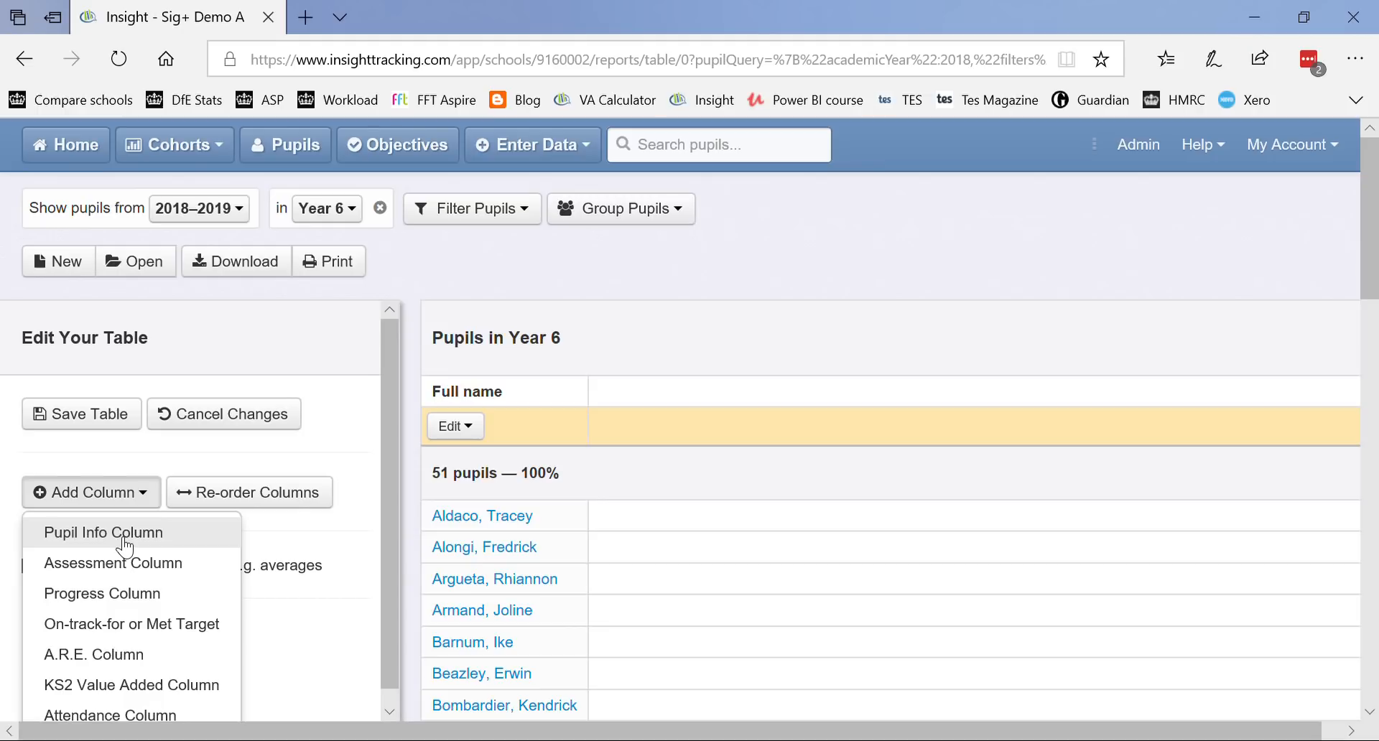
pyautogui.click(128, 576)
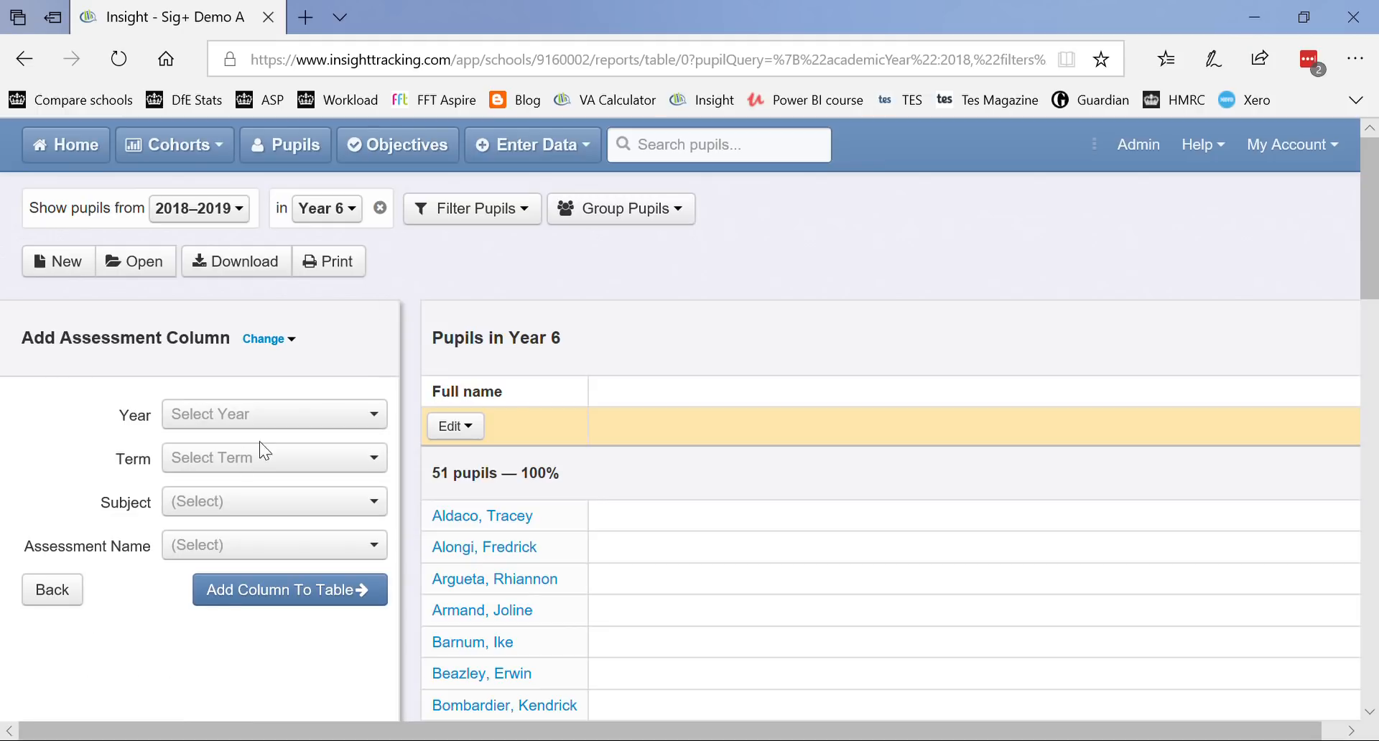
pyautogui.click(269, 420)
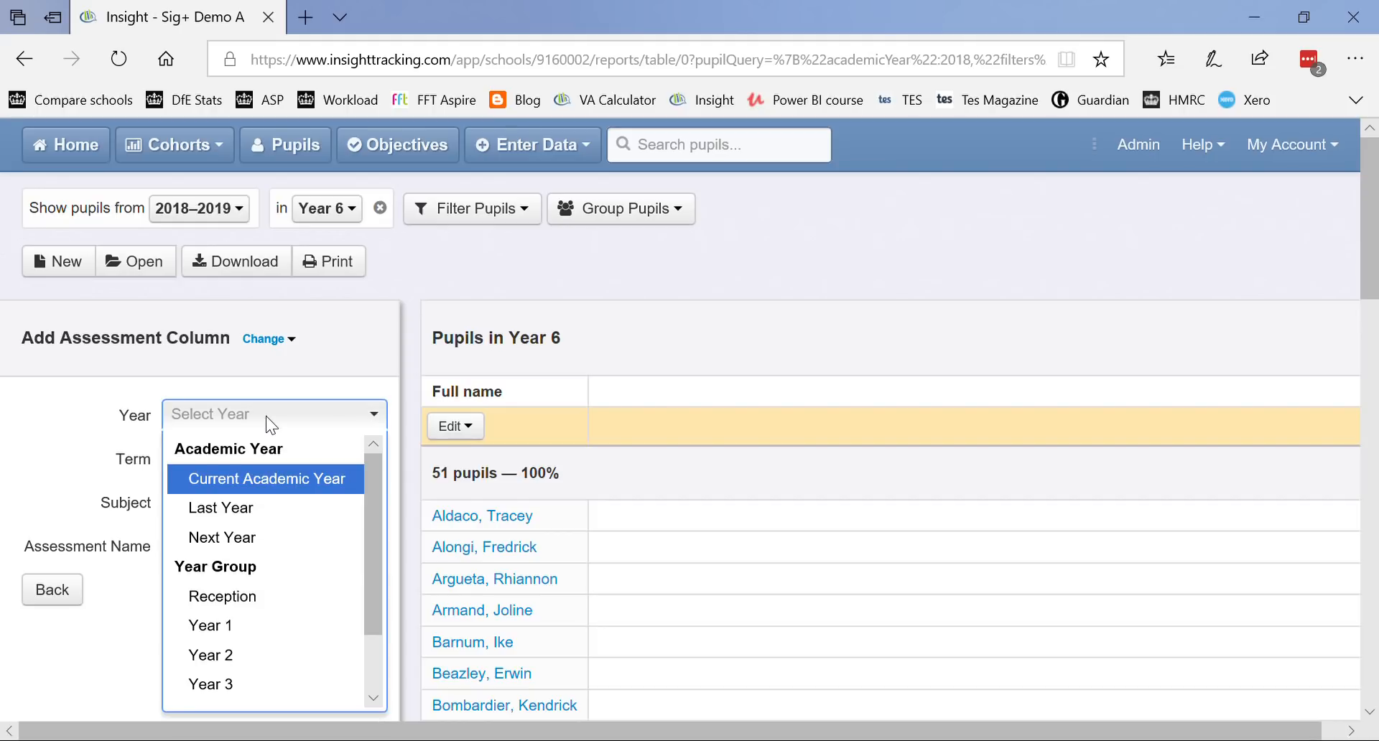
pyautogui.click(270, 599)
pyautogui.click(267, 458)
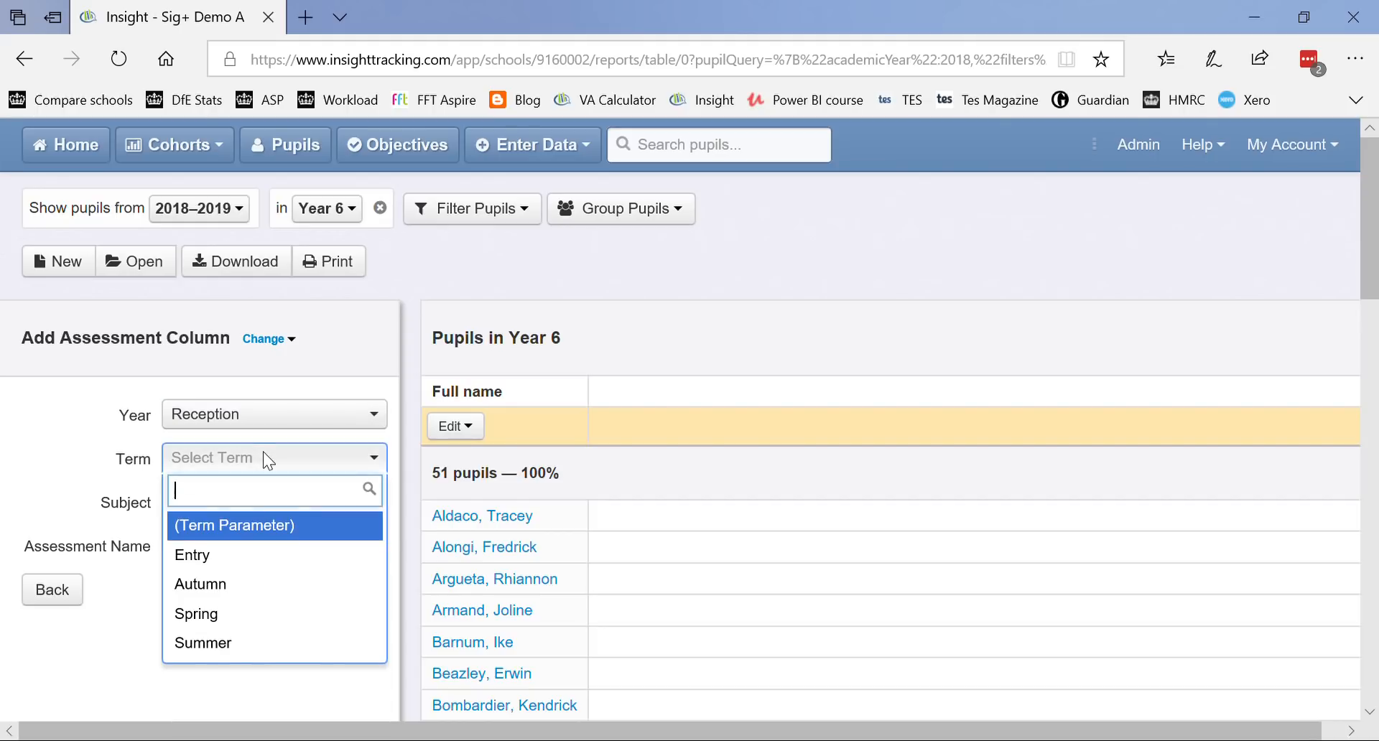
pyautogui.click(250, 643)
# Step: Set the column's subject to Reading and its assessment to EYFSP, and add it to the table
pyautogui.click(250, 501)
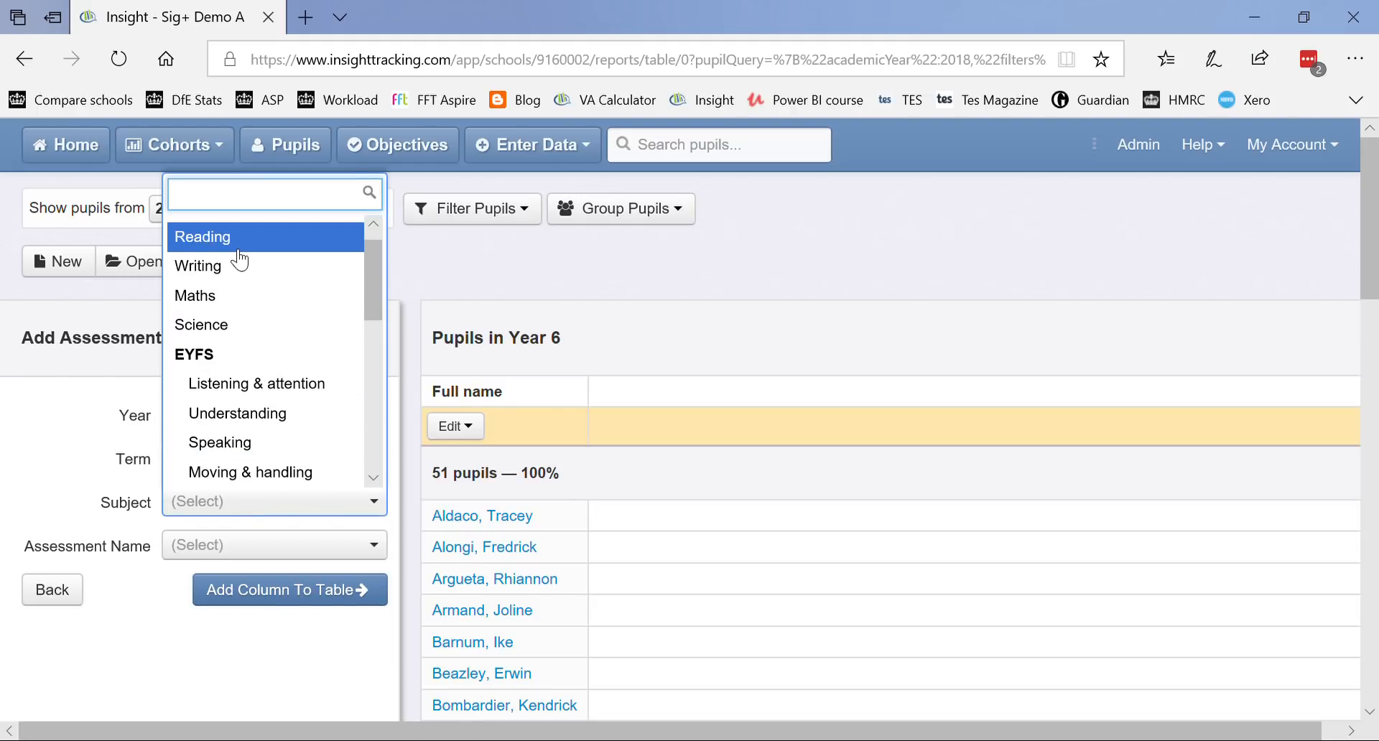
pyautogui.click(239, 250)
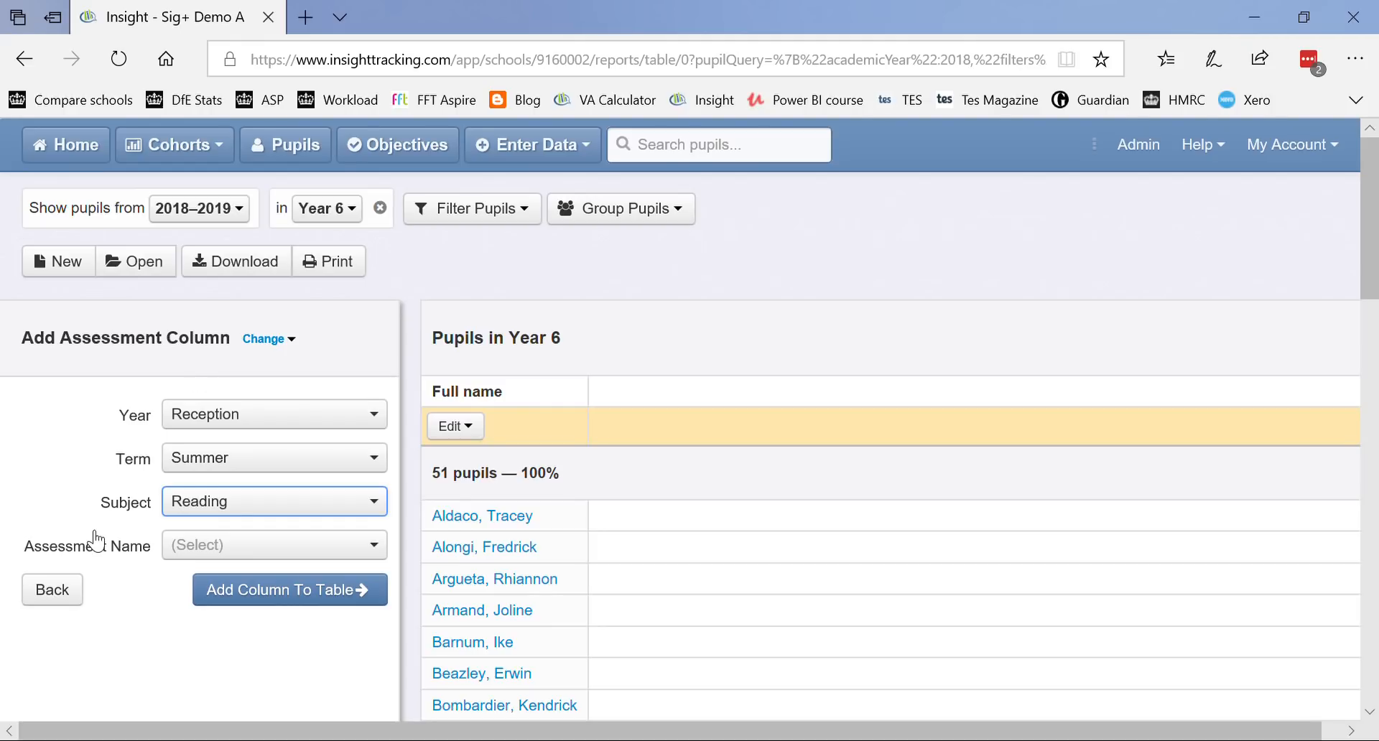
pyautogui.click(206, 547)
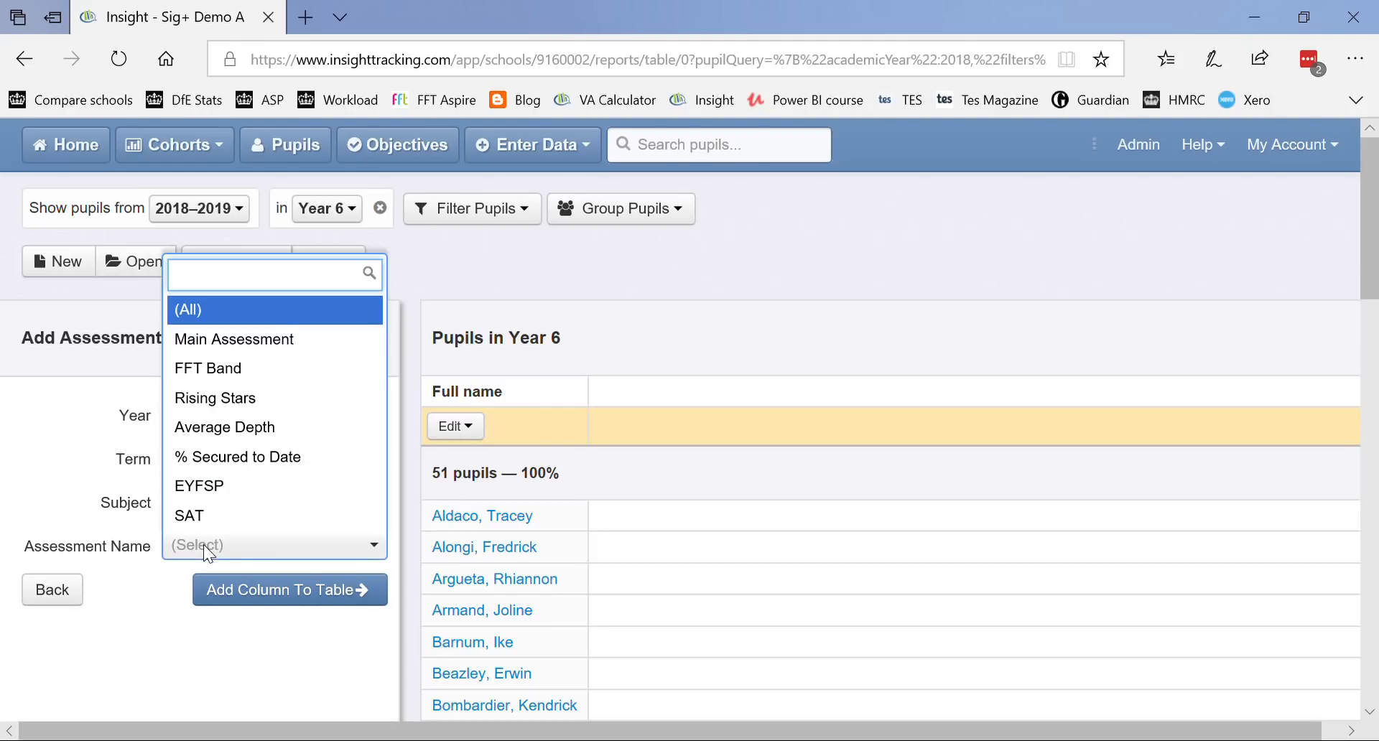
pyautogui.click(225, 489)
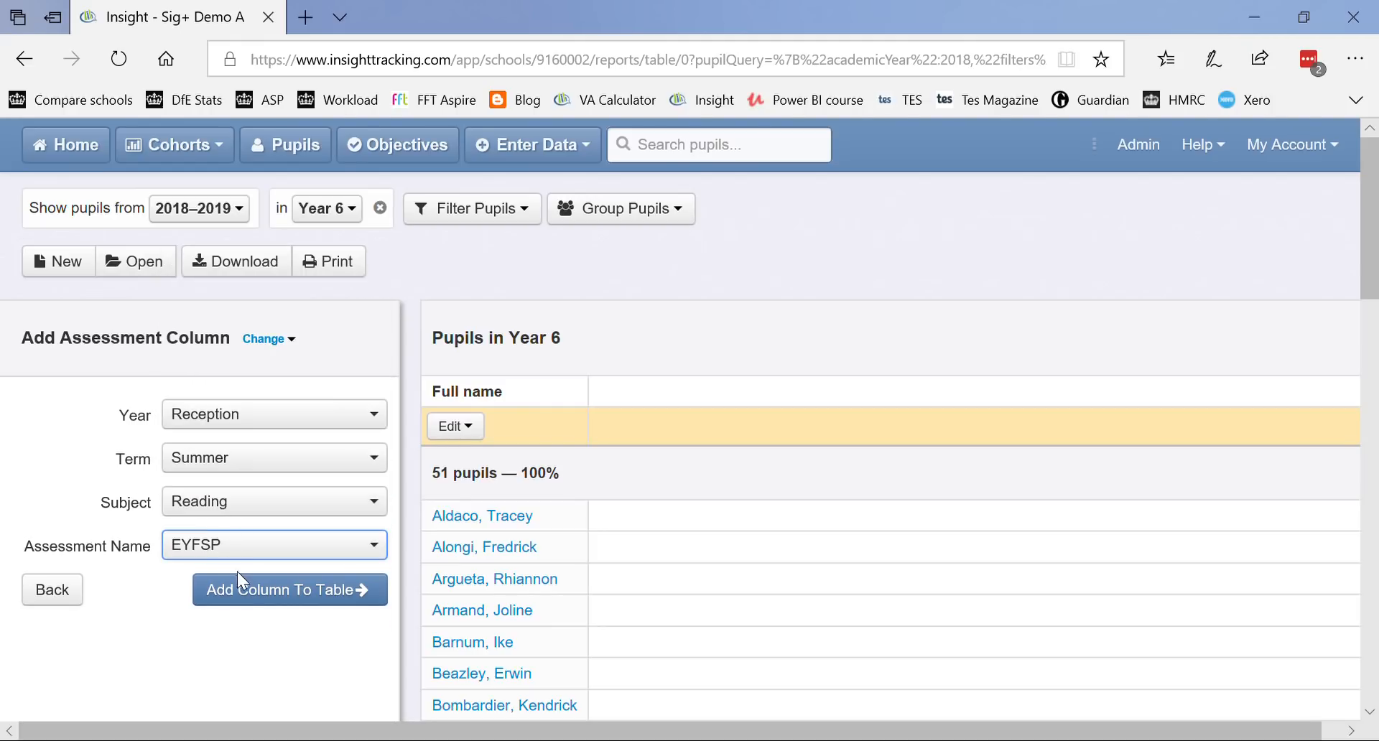
pyautogui.click(251, 607)
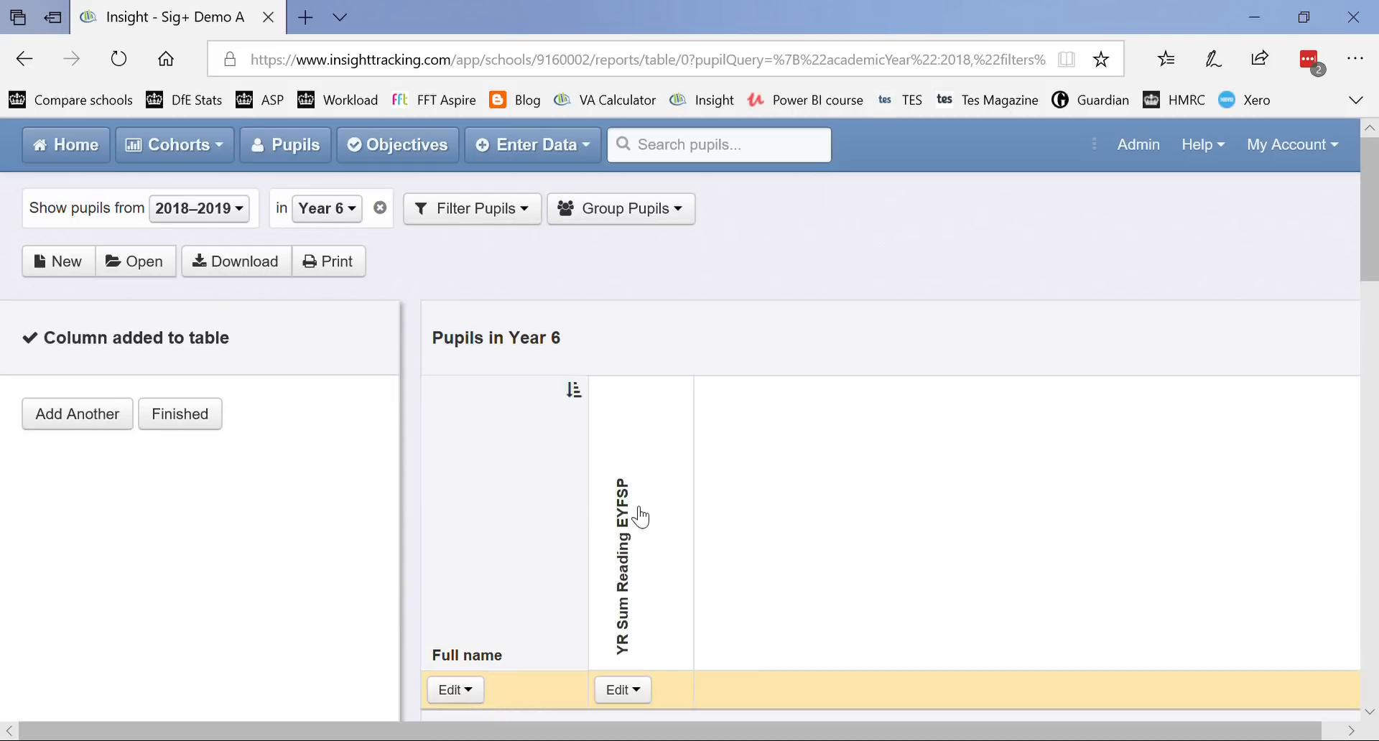
pyautogui.scroll(-8, 638, 512)
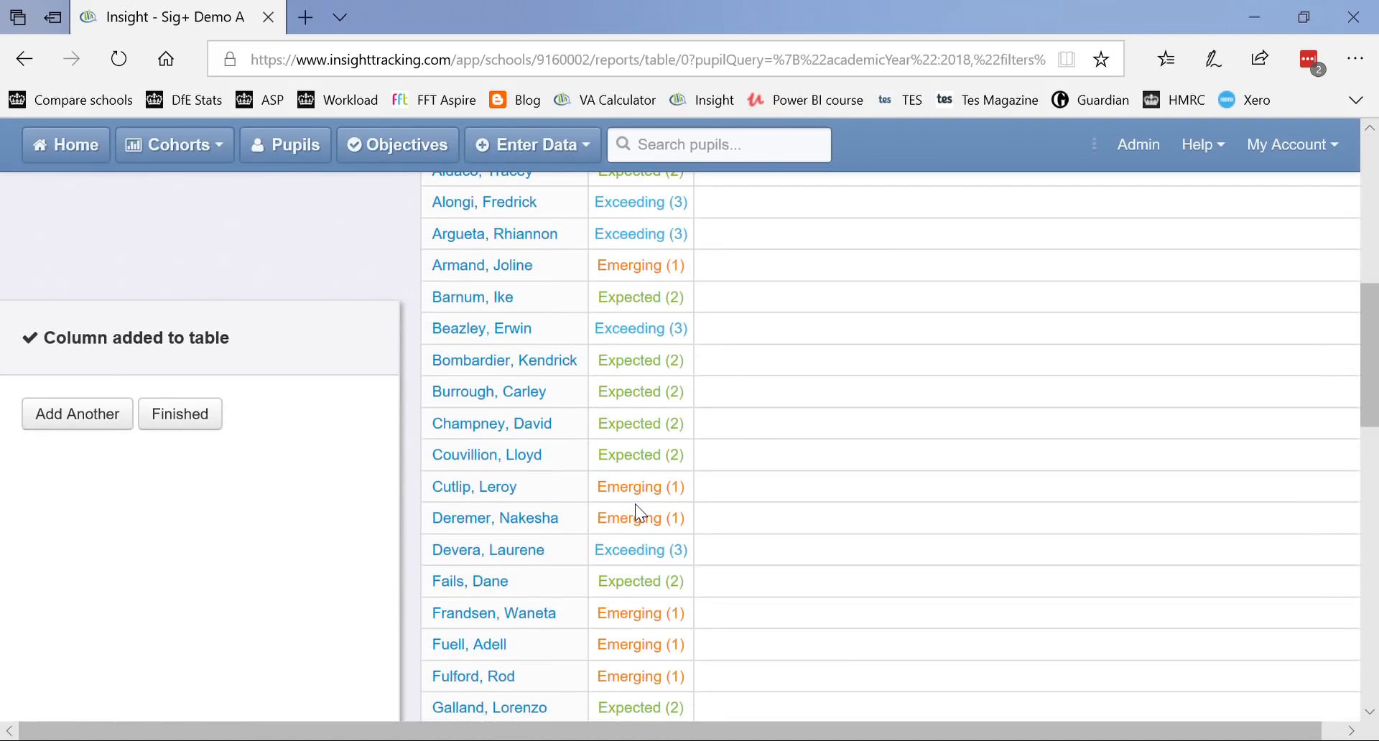
pyautogui.scroll(1, 637, 512)
pyautogui.scroll(2, 636, 511)
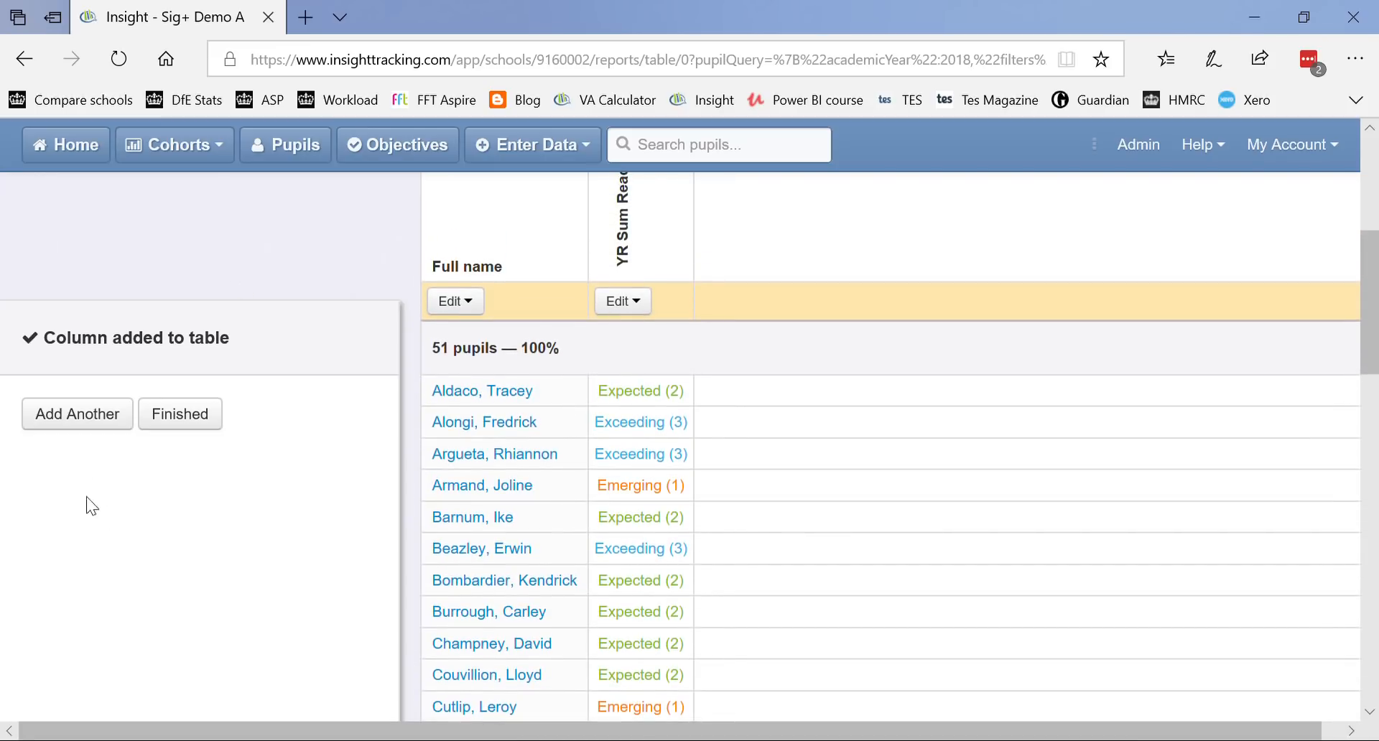
# Step: Add another assessment column for the Year 2 Summer2 Reading SAT
pyautogui.click(78, 415)
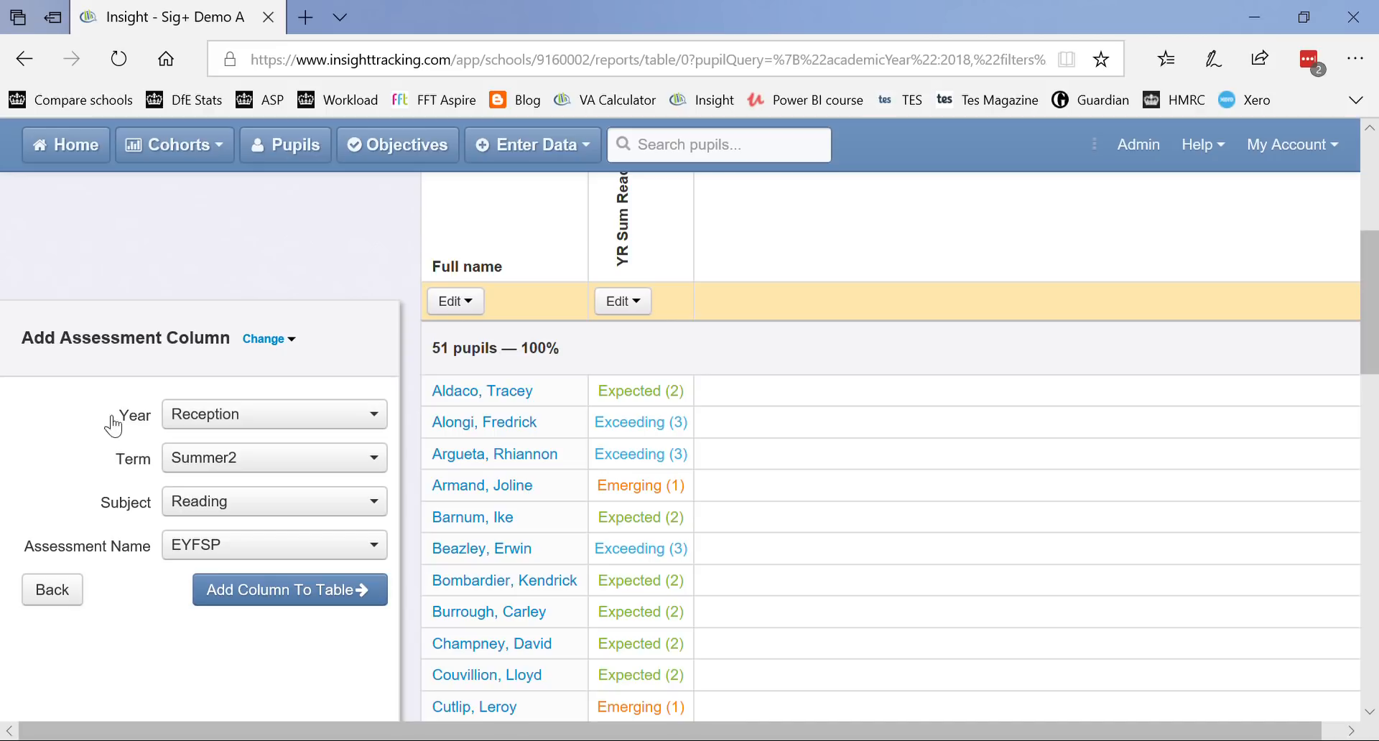
pyautogui.click(204, 421)
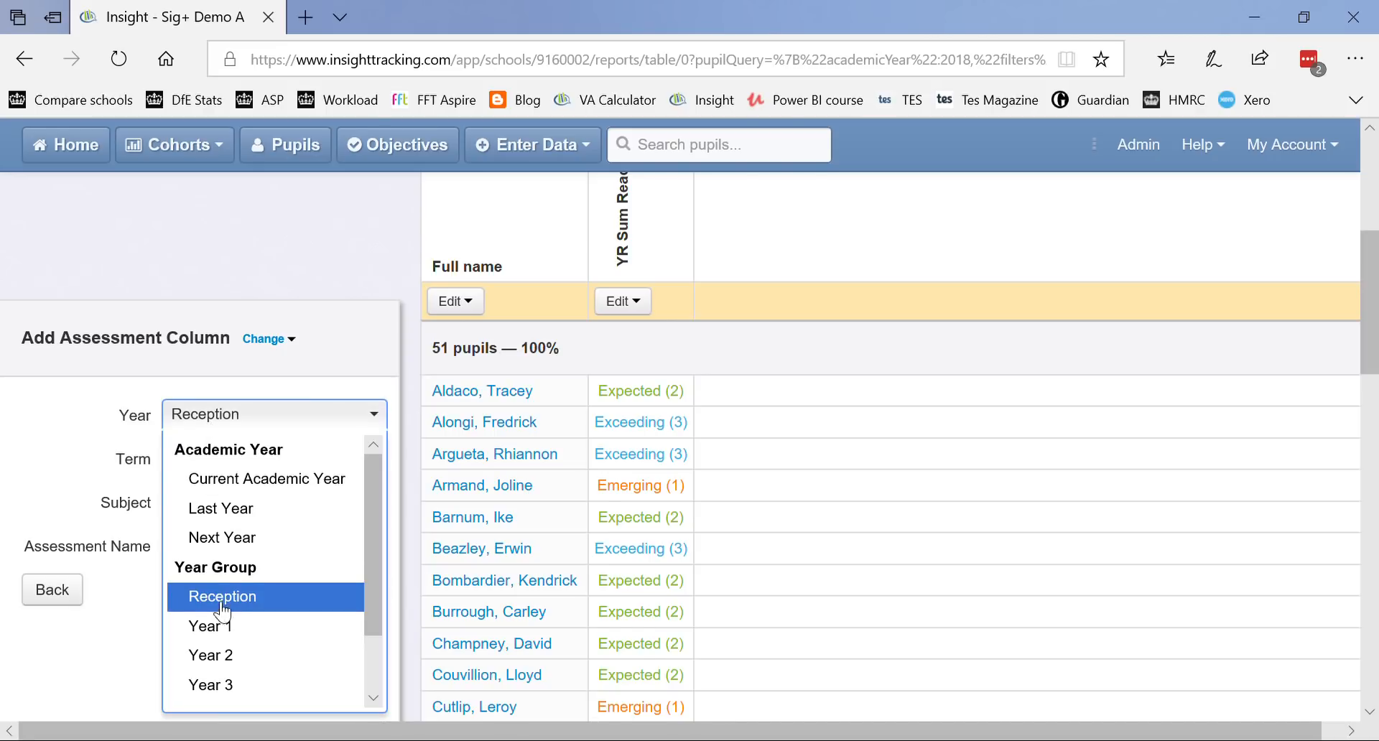
pyautogui.click(204, 655)
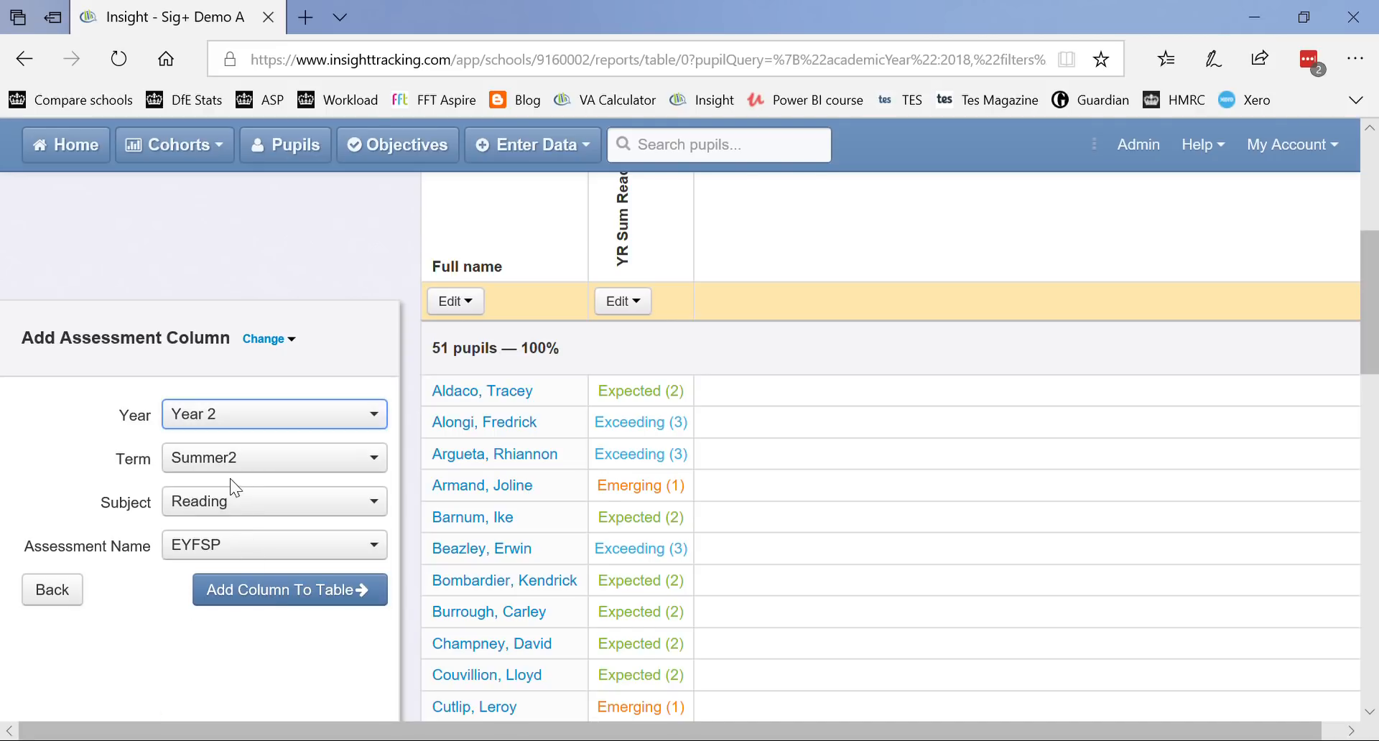
pyautogui.click(225, 546)
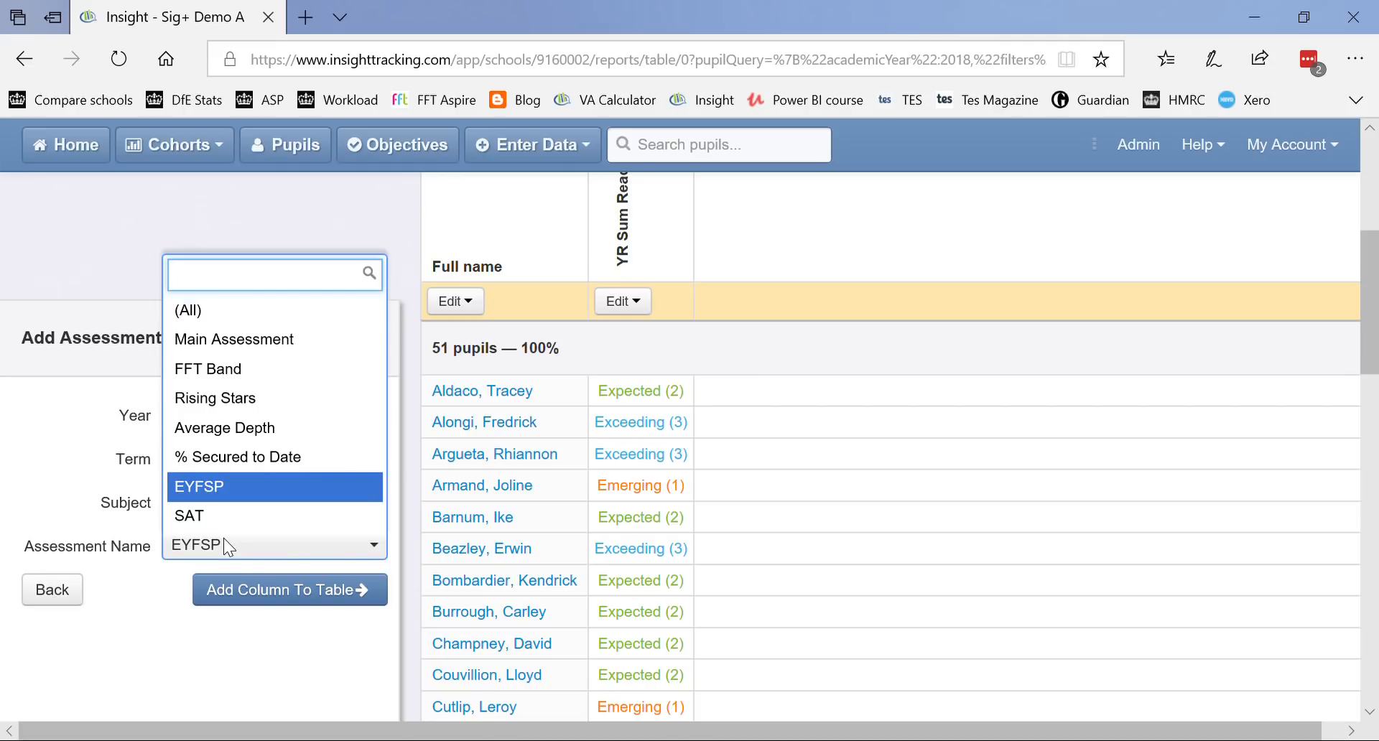
pyautogui.click(215, 516)
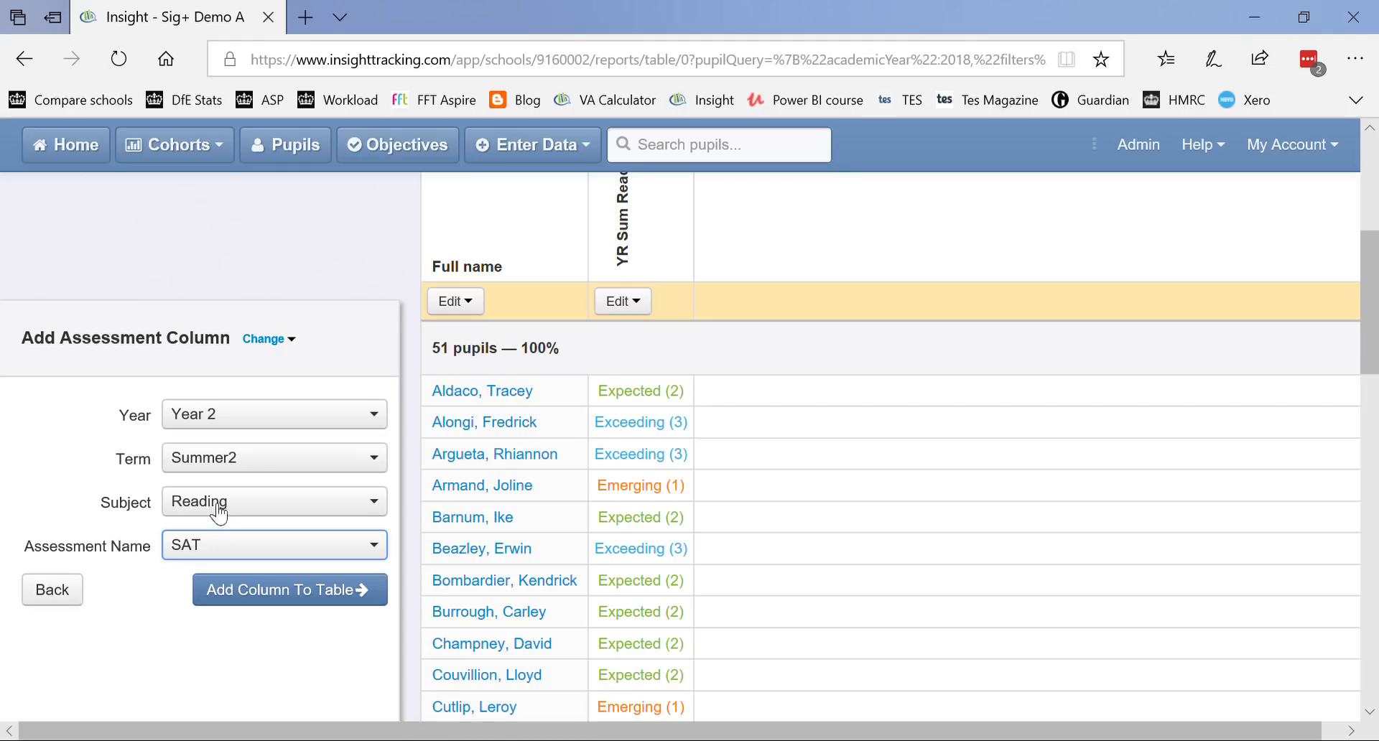
pyautogui.click(281, 599)
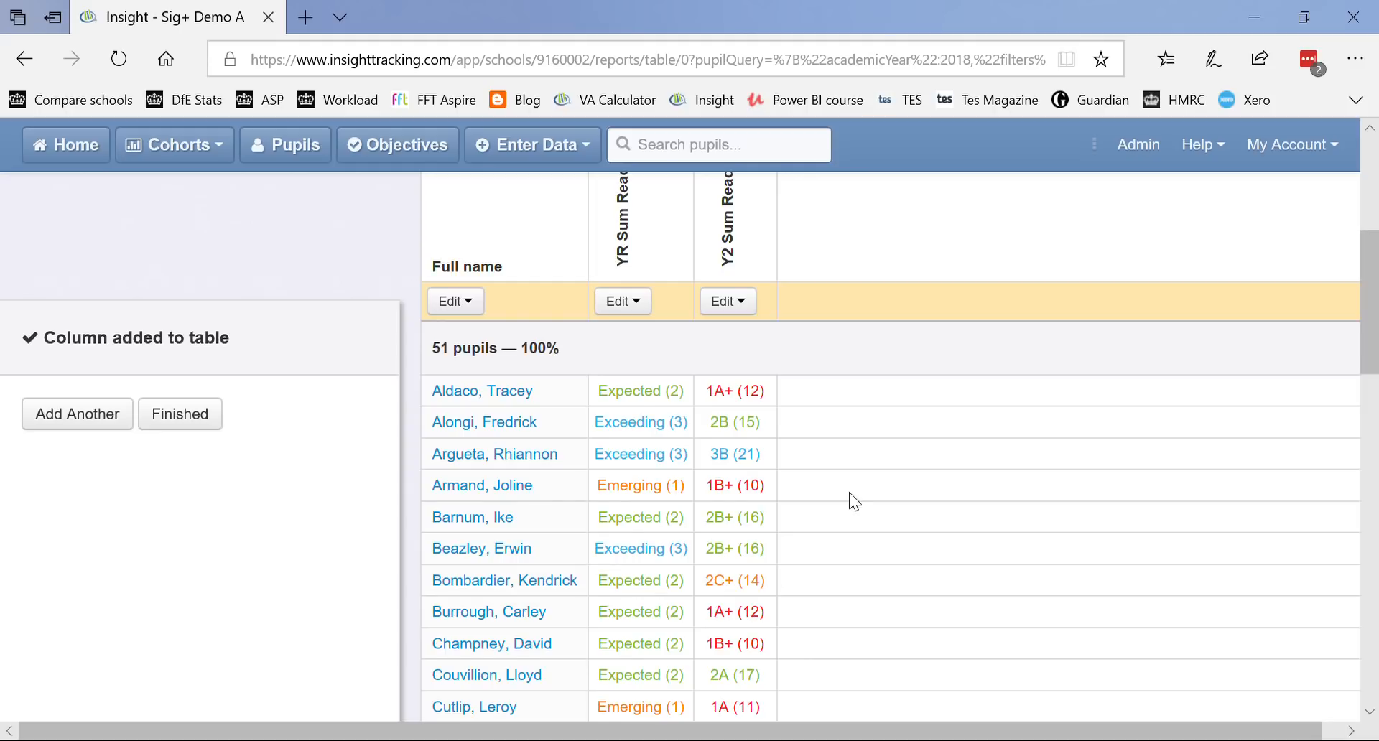
# Step: Switch the table's pupils to Year 5 and look through their Reading EYFSP and SAT results
pyautogui.scroll(3, 849, 493)
pyautogui.scroll(2, 849, 493)
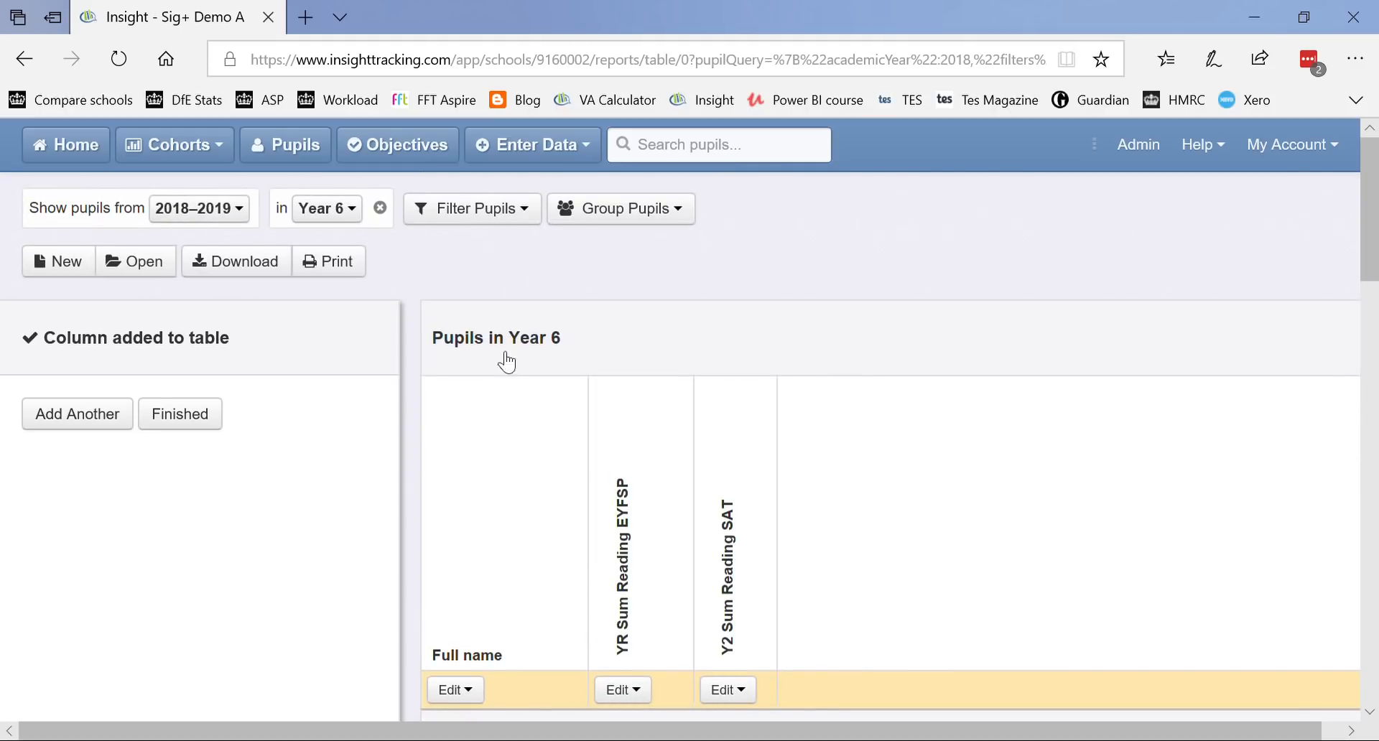
pyautogui.click(344, 217)
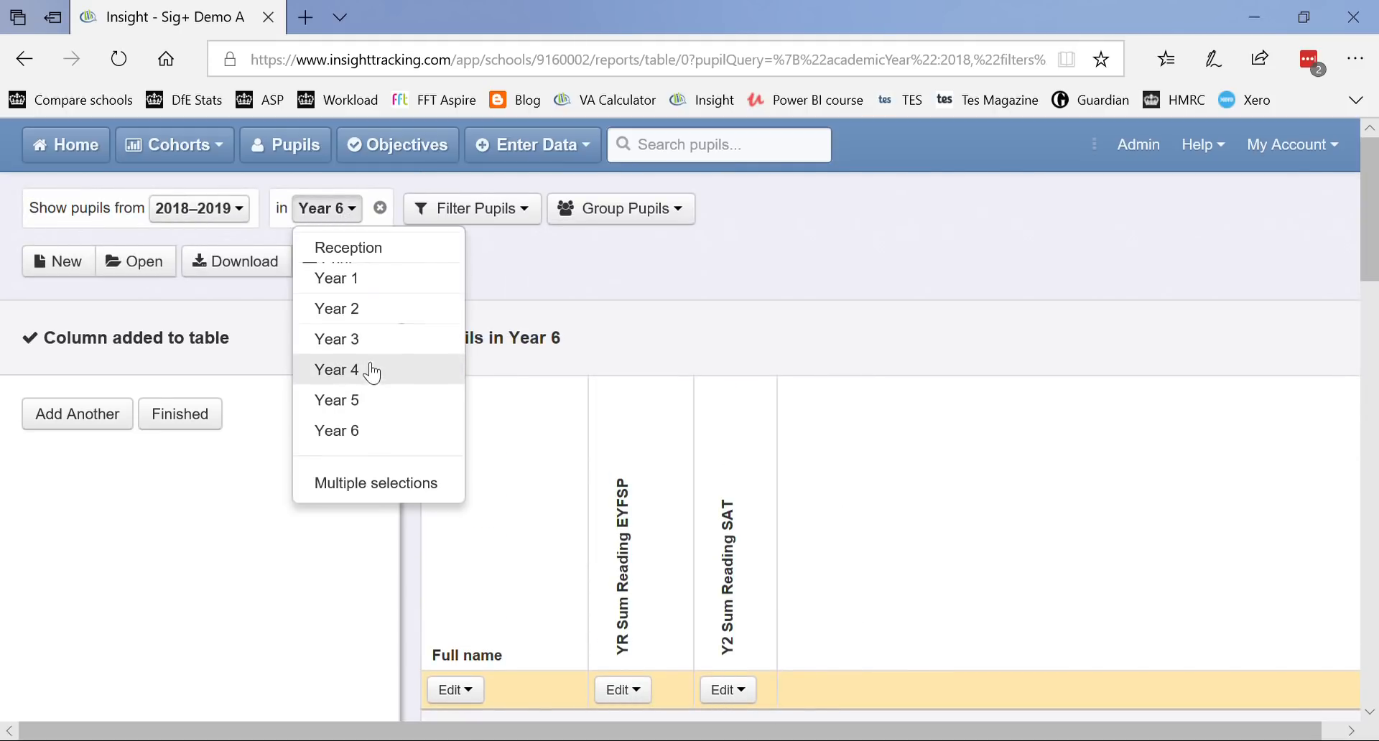
pyautogui.click(372, 402)
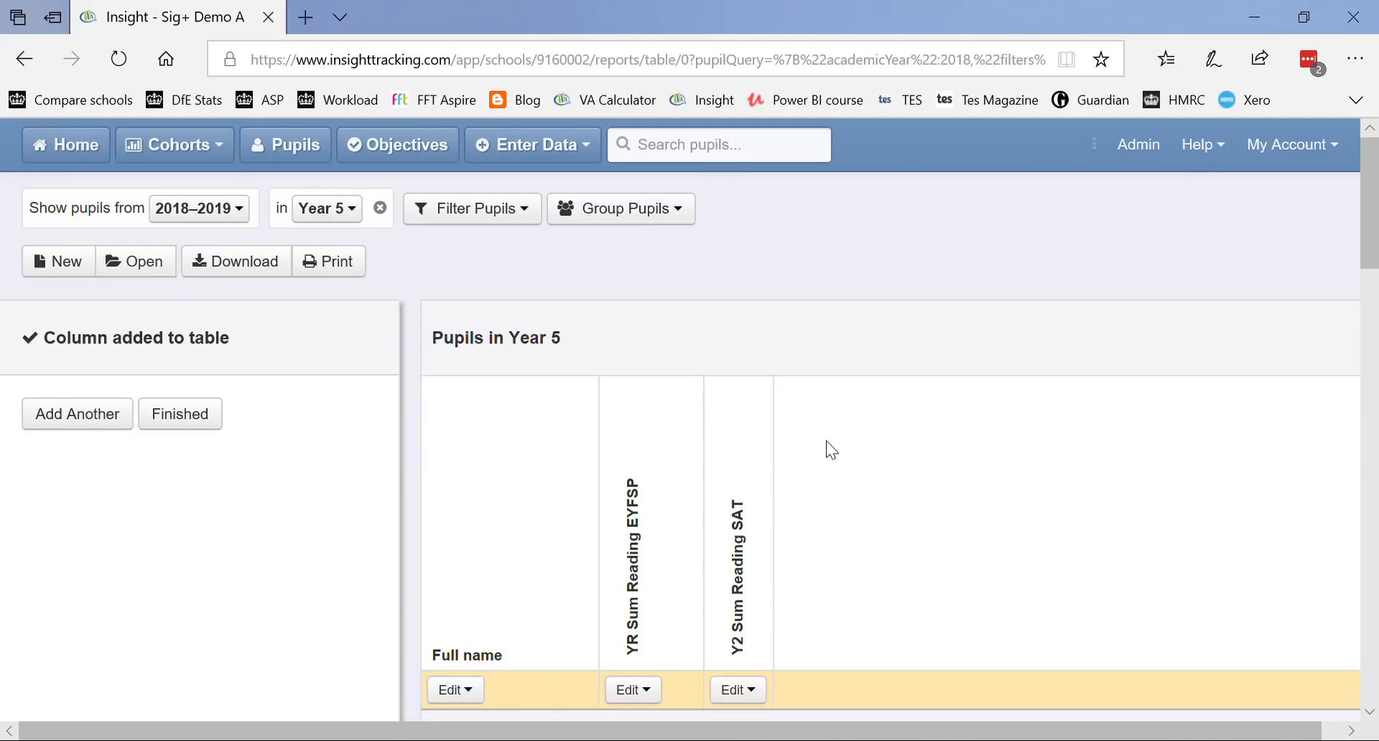
pyautogui.scroll(-2, 845, 447)
pyautogui.scroll(-2, 844, 448)
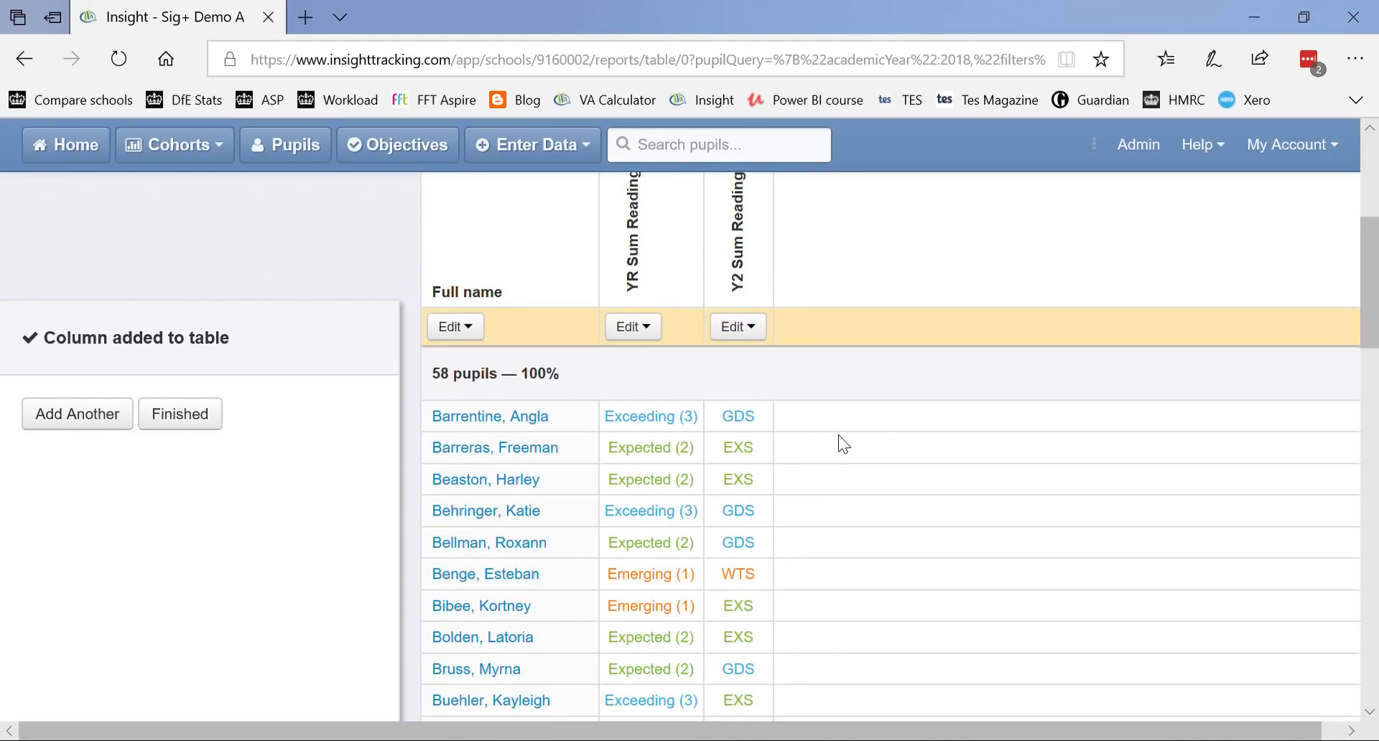
pyautogui.scroll(-1, 844, 444)
pyautogui.scroll(5, 839, 434)
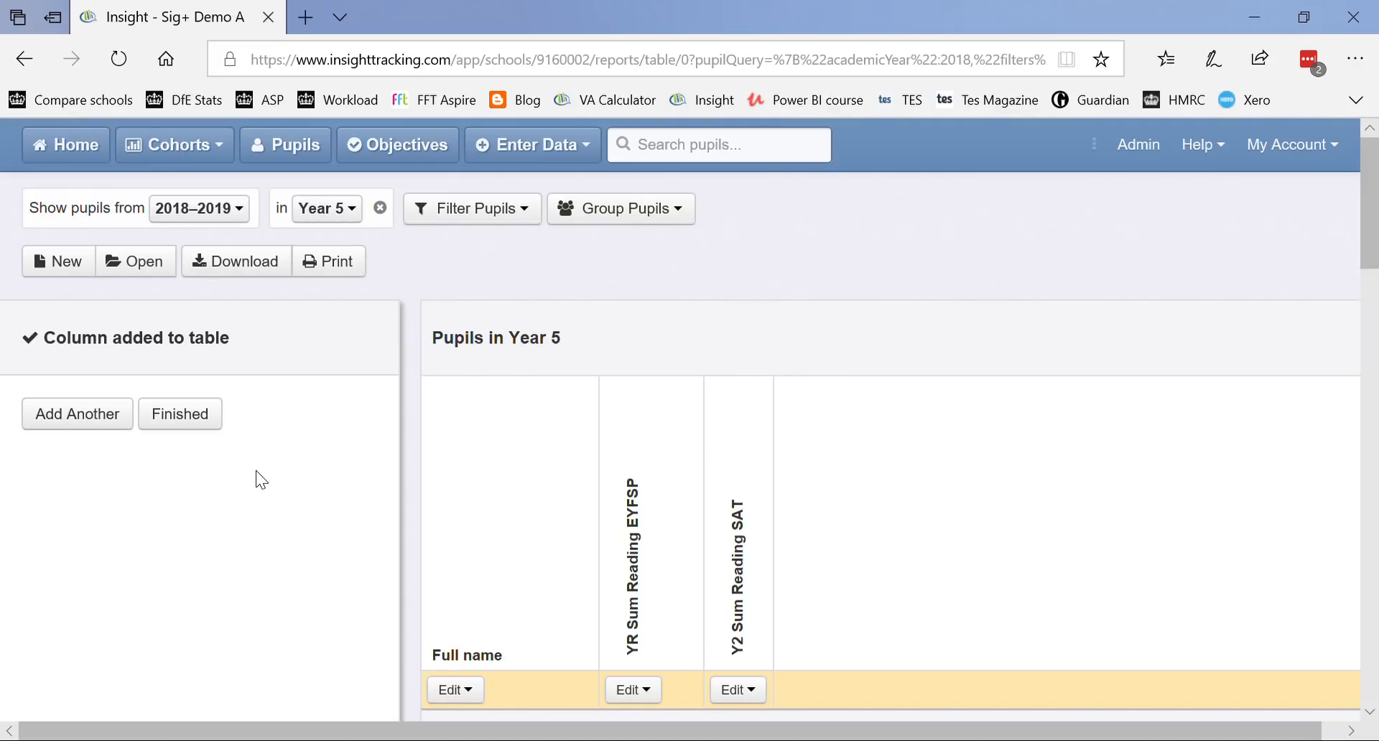
# Step: Begin a further assessment column with the year set to Last Year and the term to Summer
pyautogui.click(78, 423)
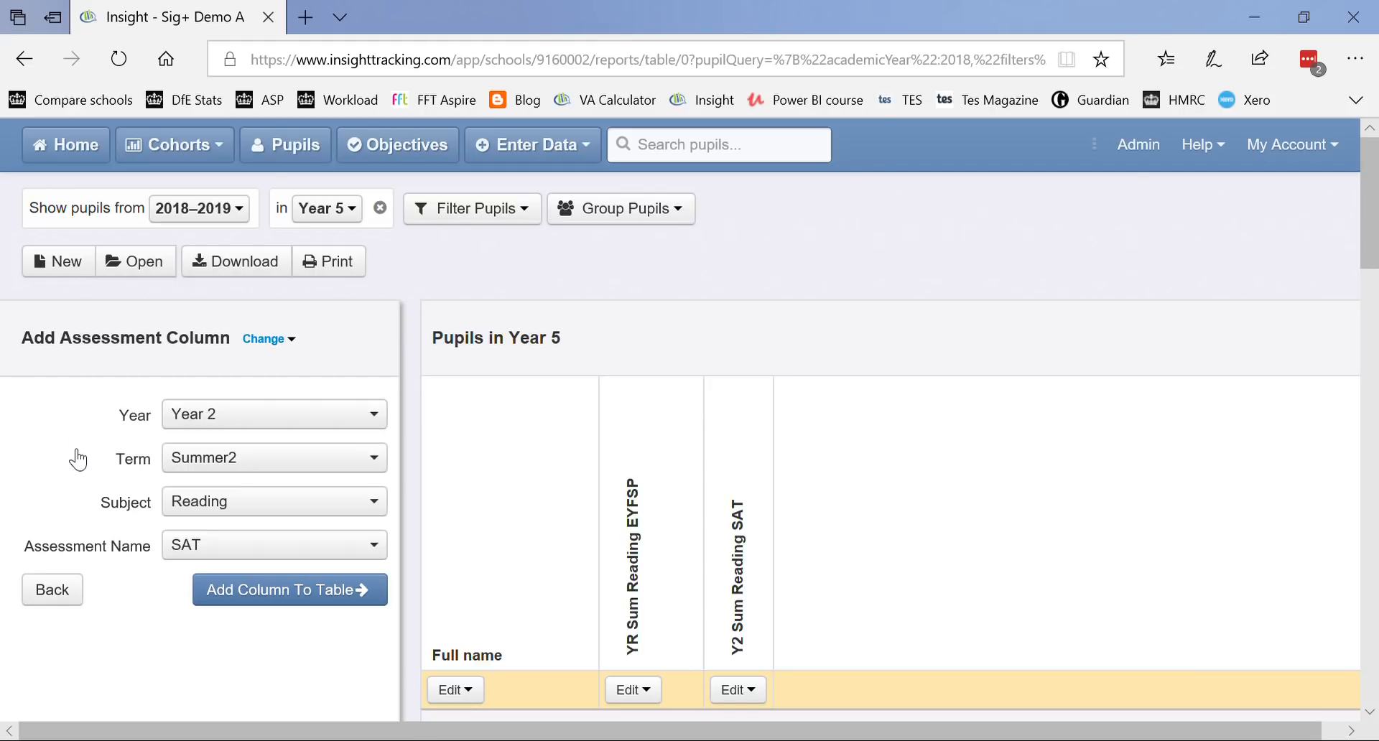
pyautogui.click(216, 415)
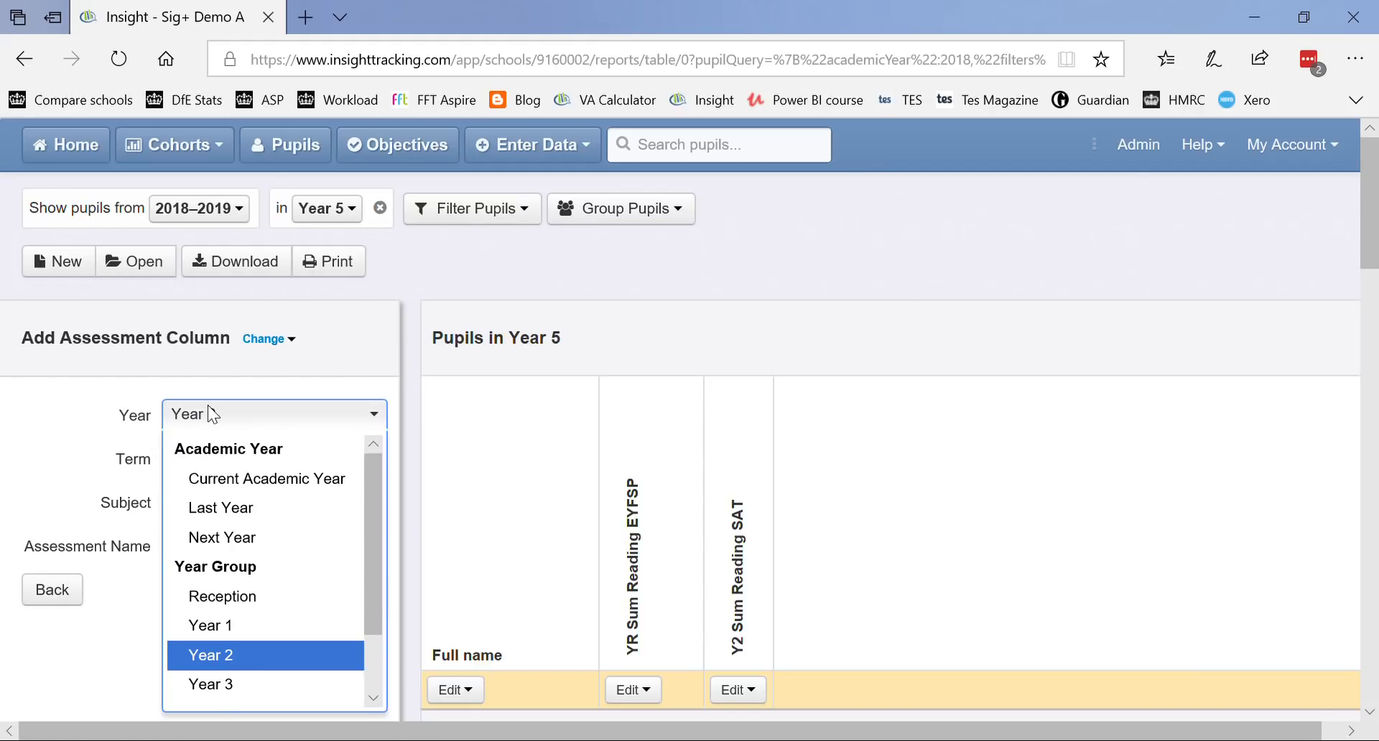
pyautogui.click(229, 511)
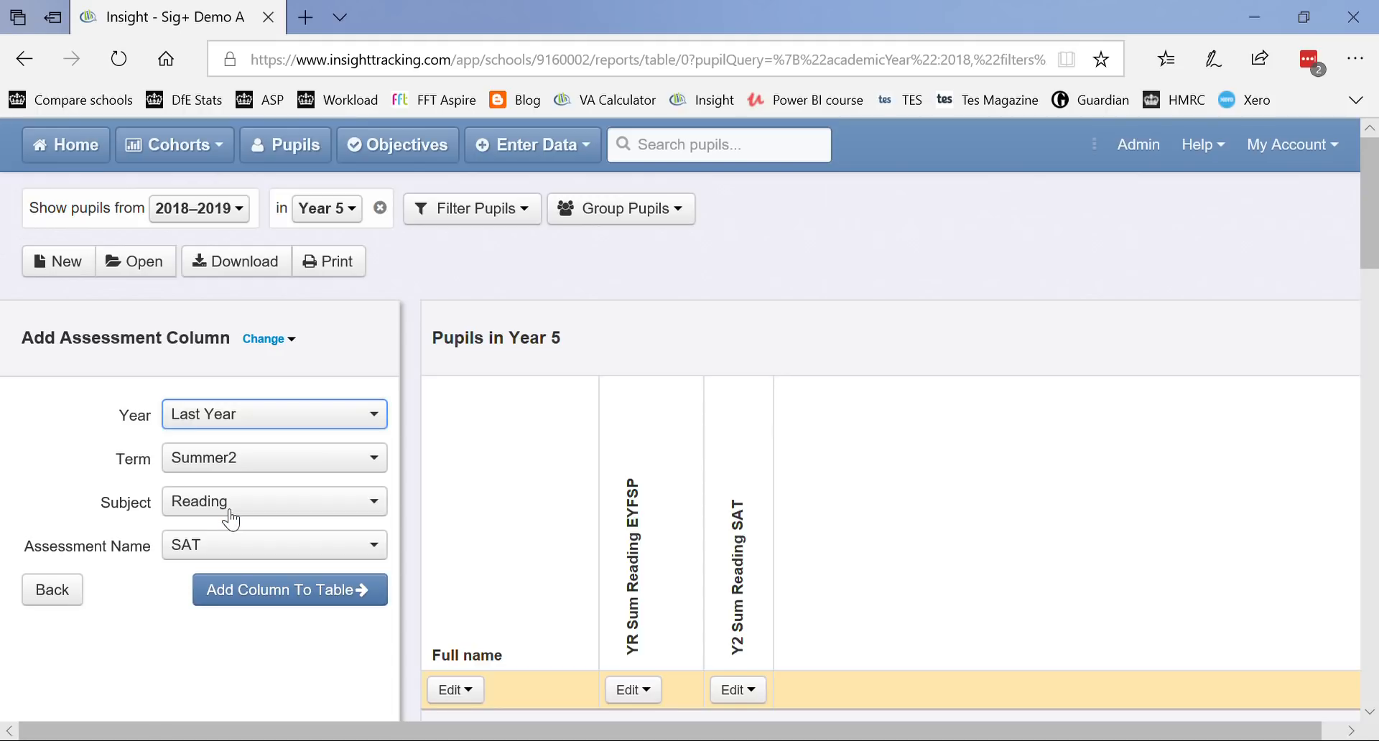
pyautogui.click(217, 464)
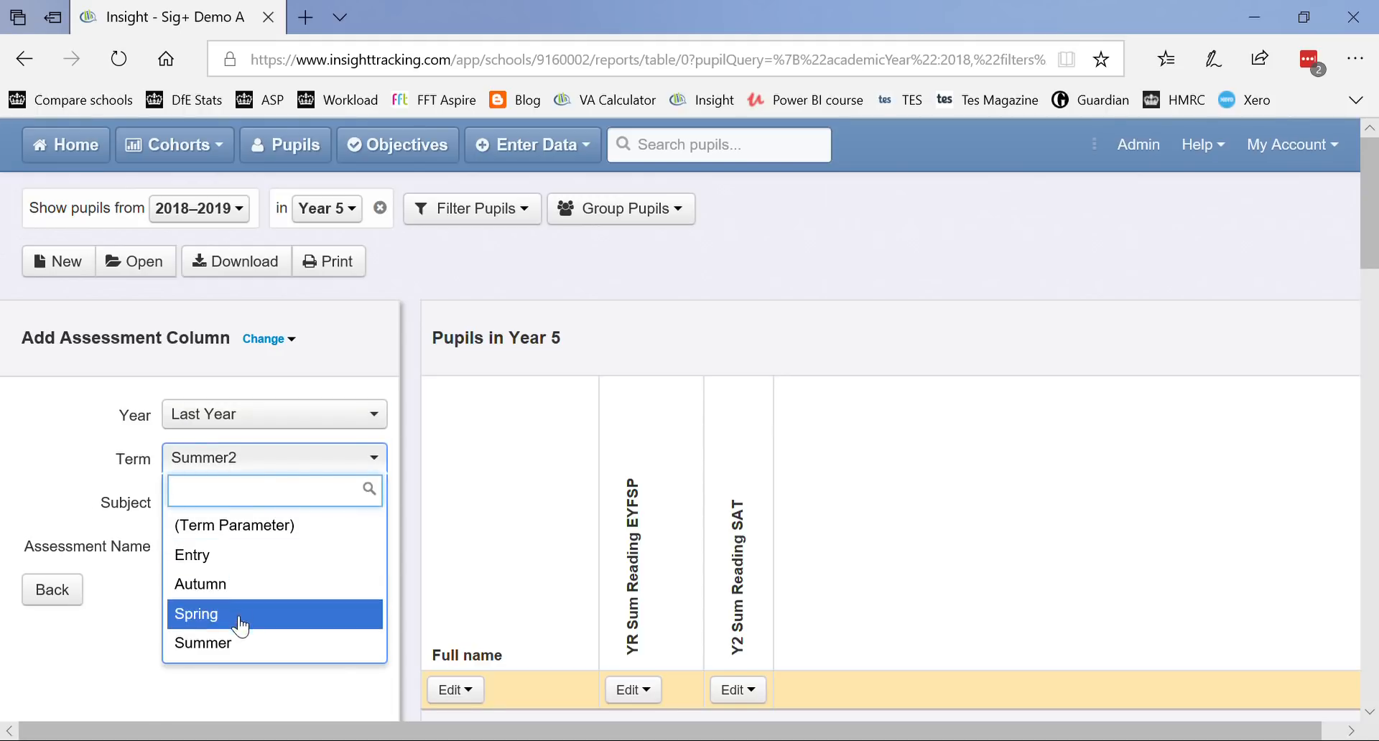
pyautogui.click(237, 647)
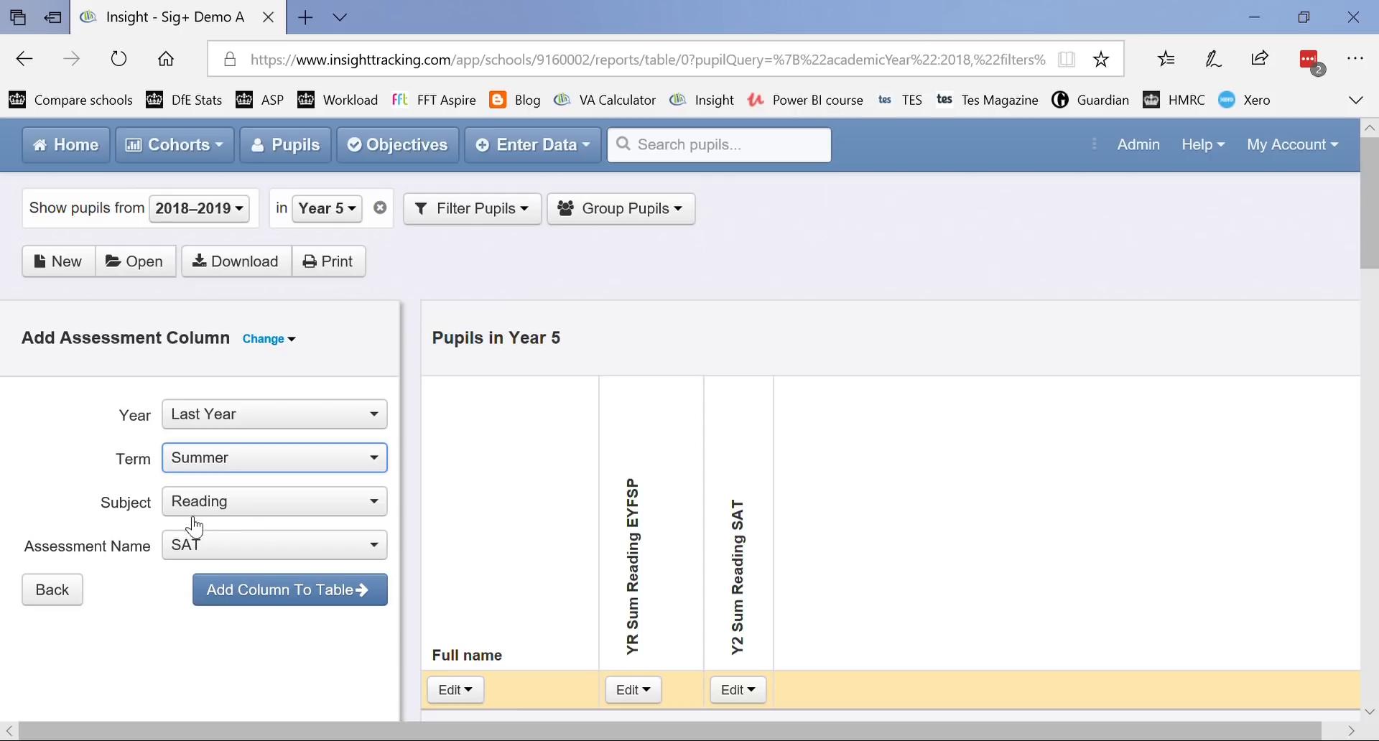
# Step: Set the column's subject to Maths and its assessment to Rising Stars, and add it to the table
pyautogui.click(244, 508)
pyautogui.scroll(-1, 330, 470)
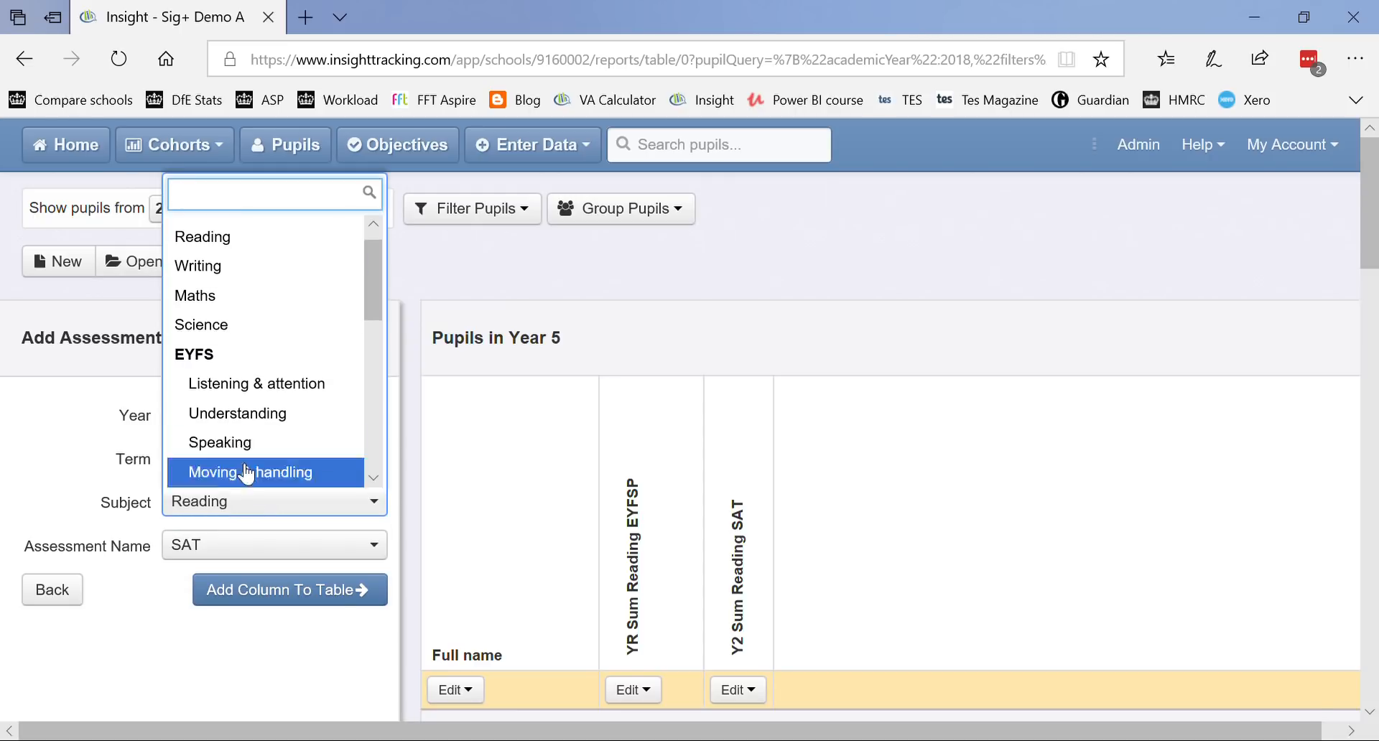
pyautogui.click(215, 306)
pyautogui.click(243, 554)
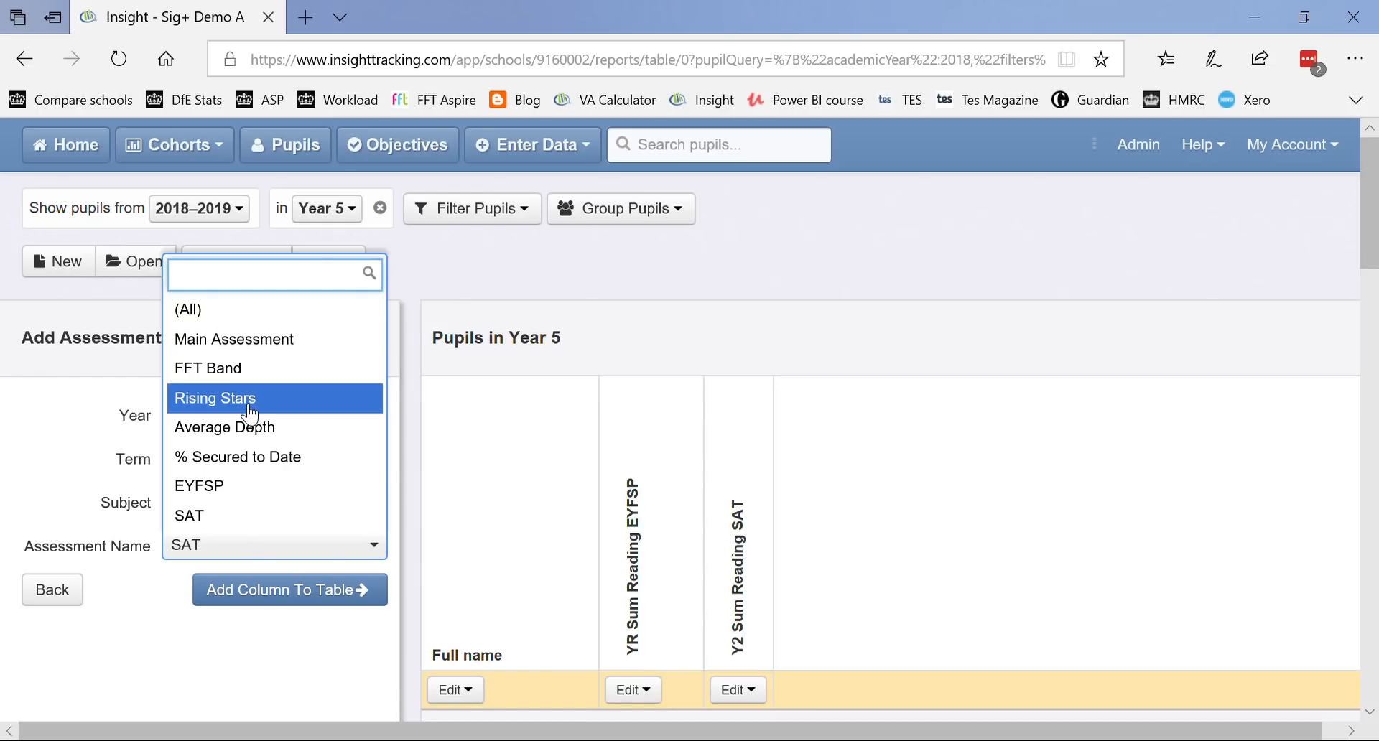
pyautogui.click(251, 414)
pyautogui.click(274, 587)
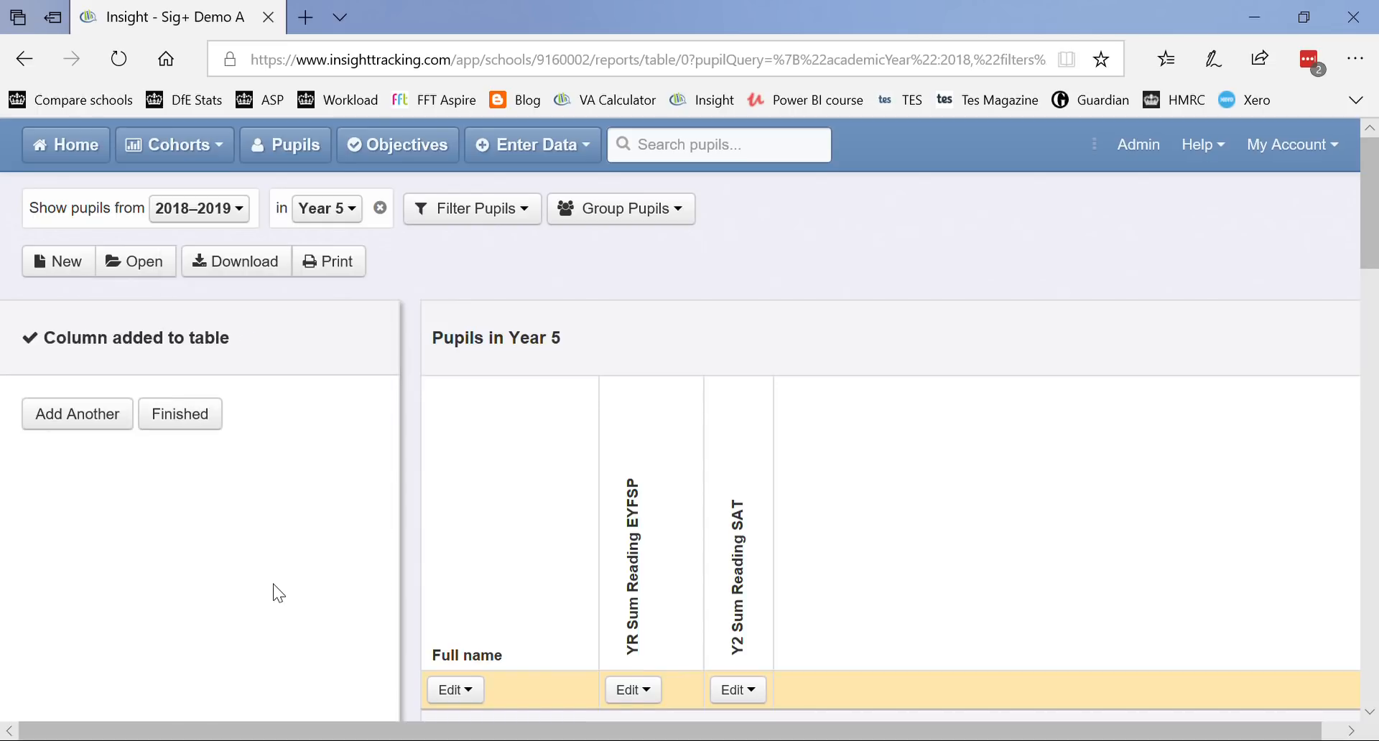
# Step: Add another Maths Rising Stars assessment column with the term set to Autumn and the year to Current Academic Year
pyautogui.scroll(-5, 775, 552)
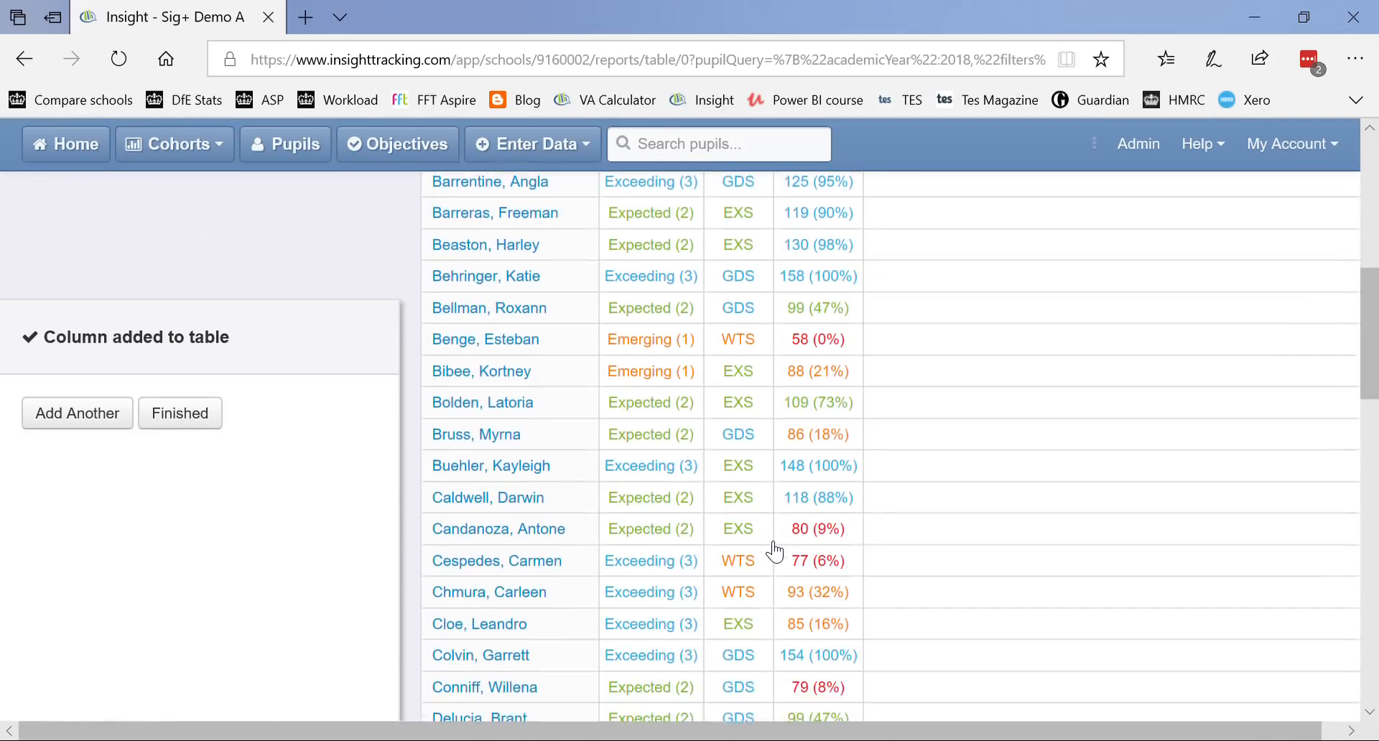
pyautogui.scroll(5, 766, 541)
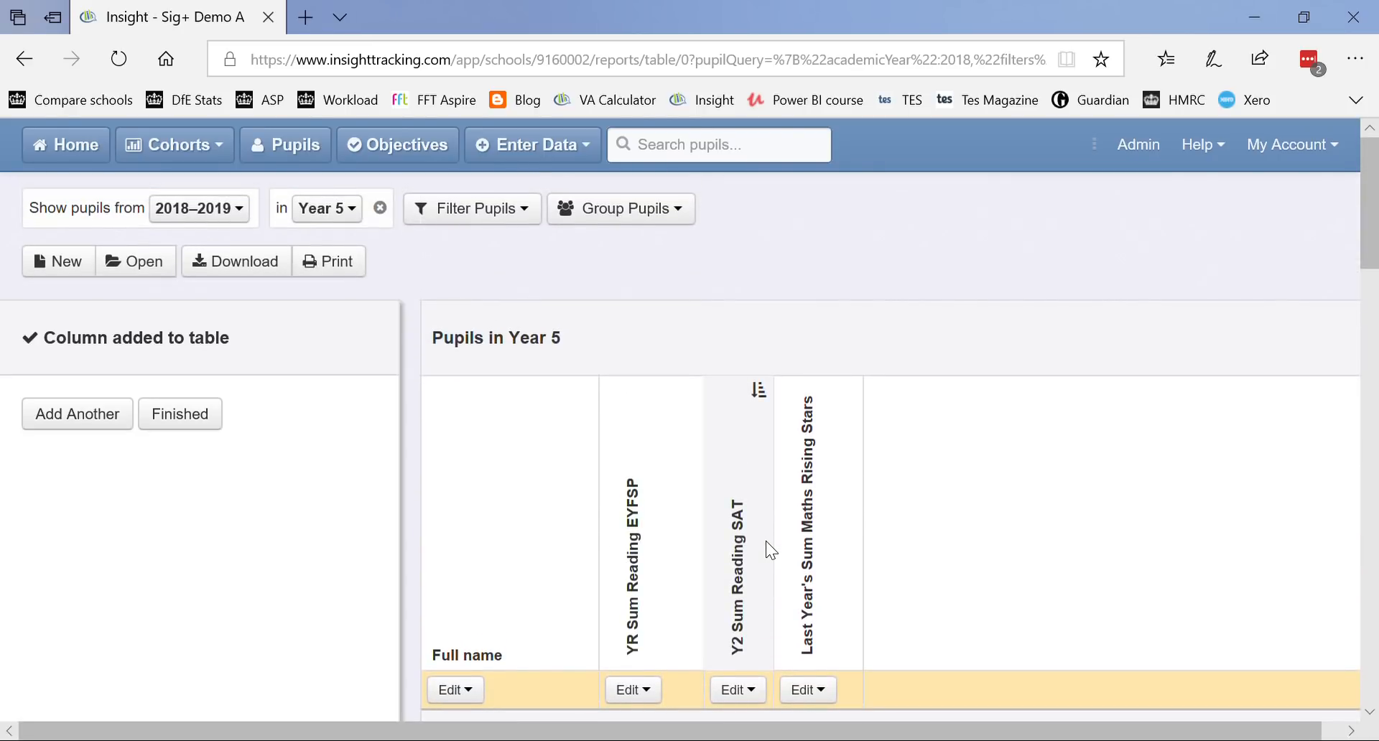
pyautogui.scroll(-5, 768, 546)
pyautogui.scroll(-1, 733, 546)
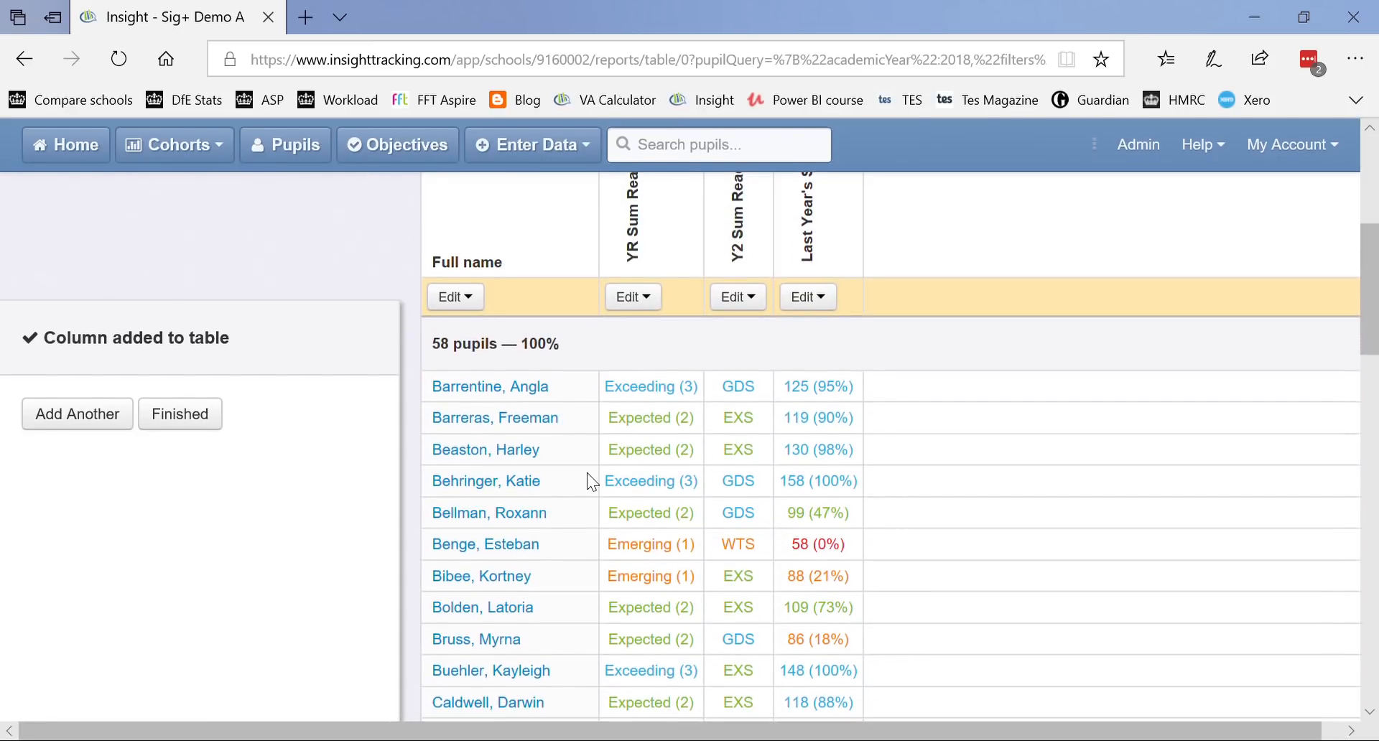
pyautogui.scroll(5, 588, 473)
pyautogui.click(69, 426)
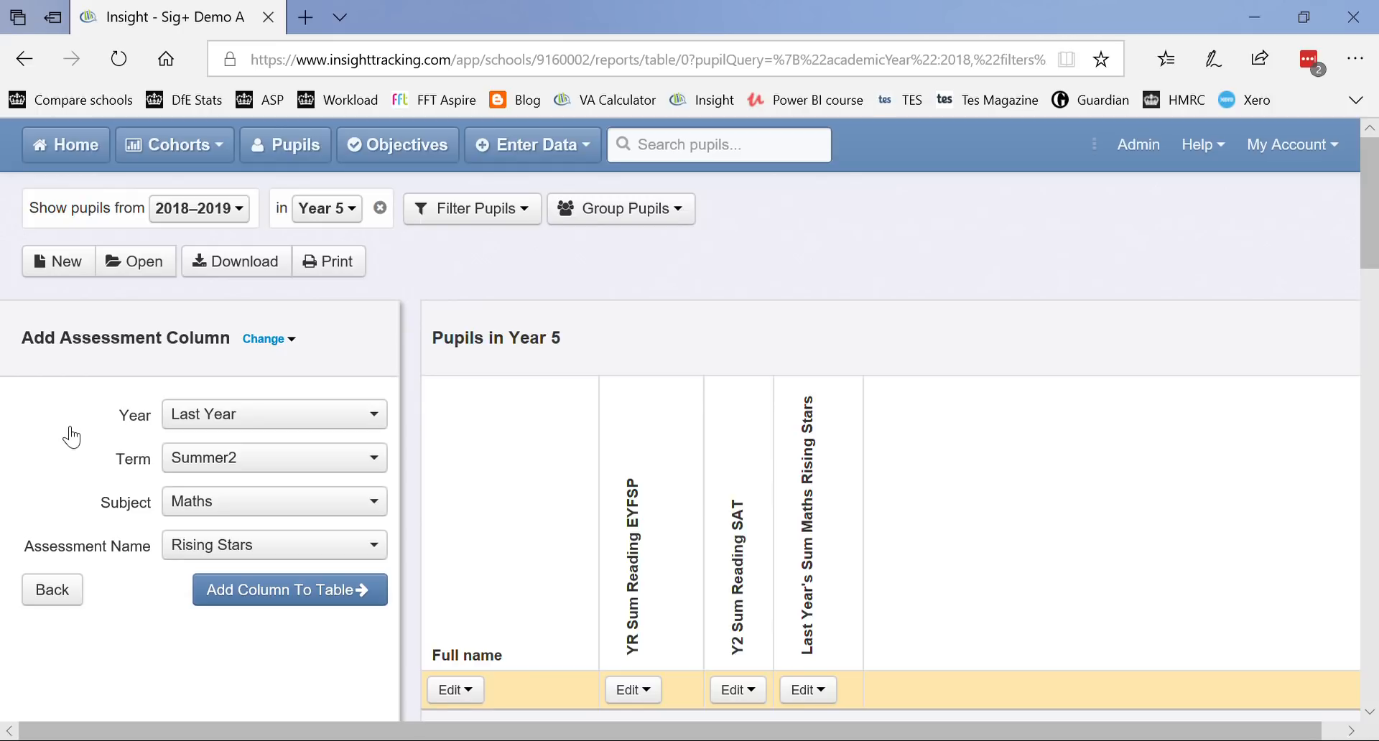
pyautogui.click(243, 465)
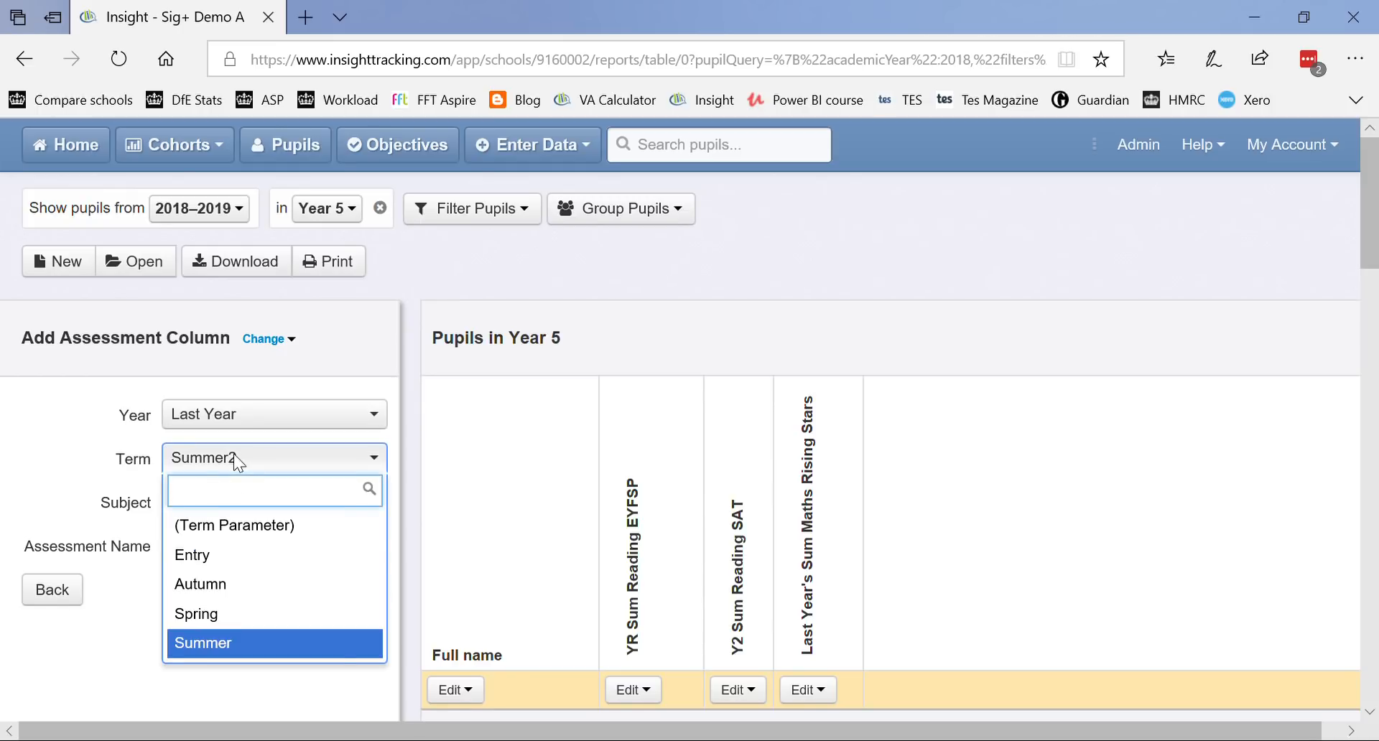
pyautogui.click(238, 588)
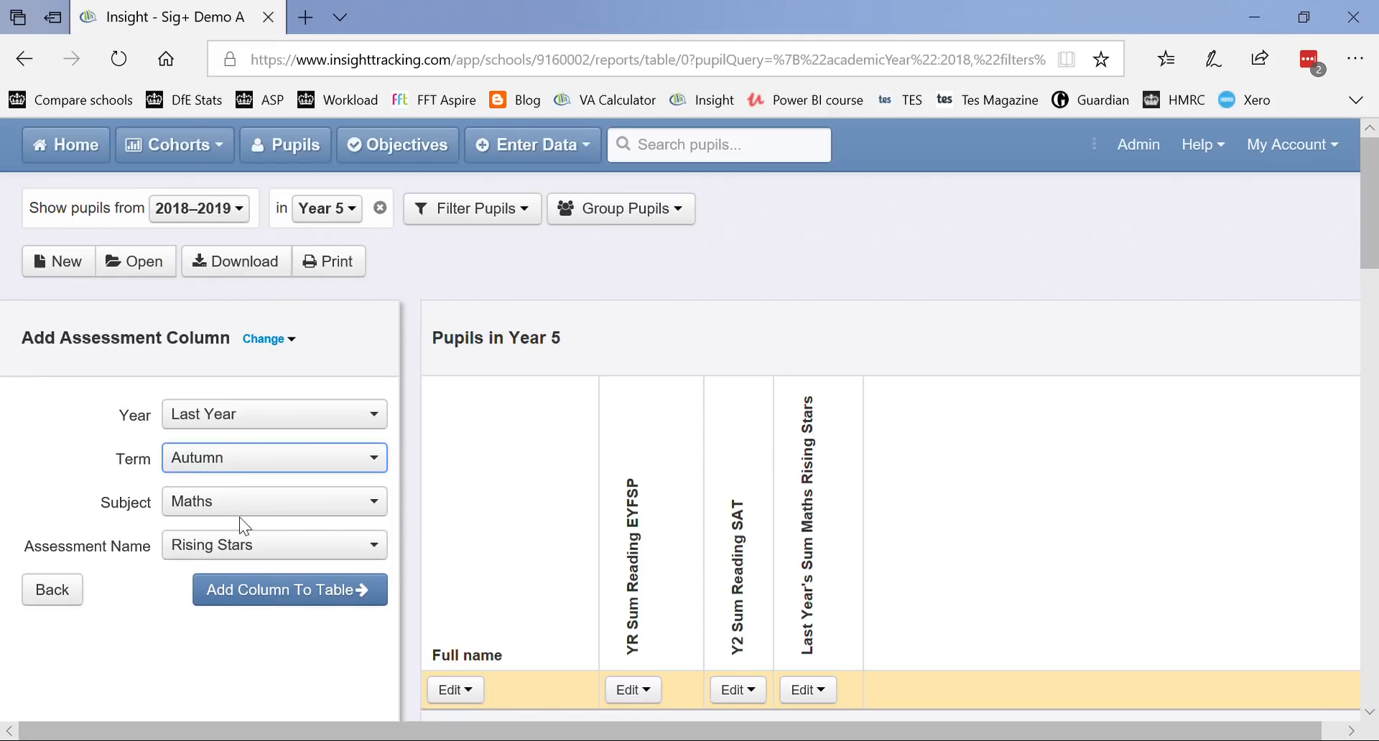
pyautogui.click(240, 415)
pyautogui.click(240, 479)
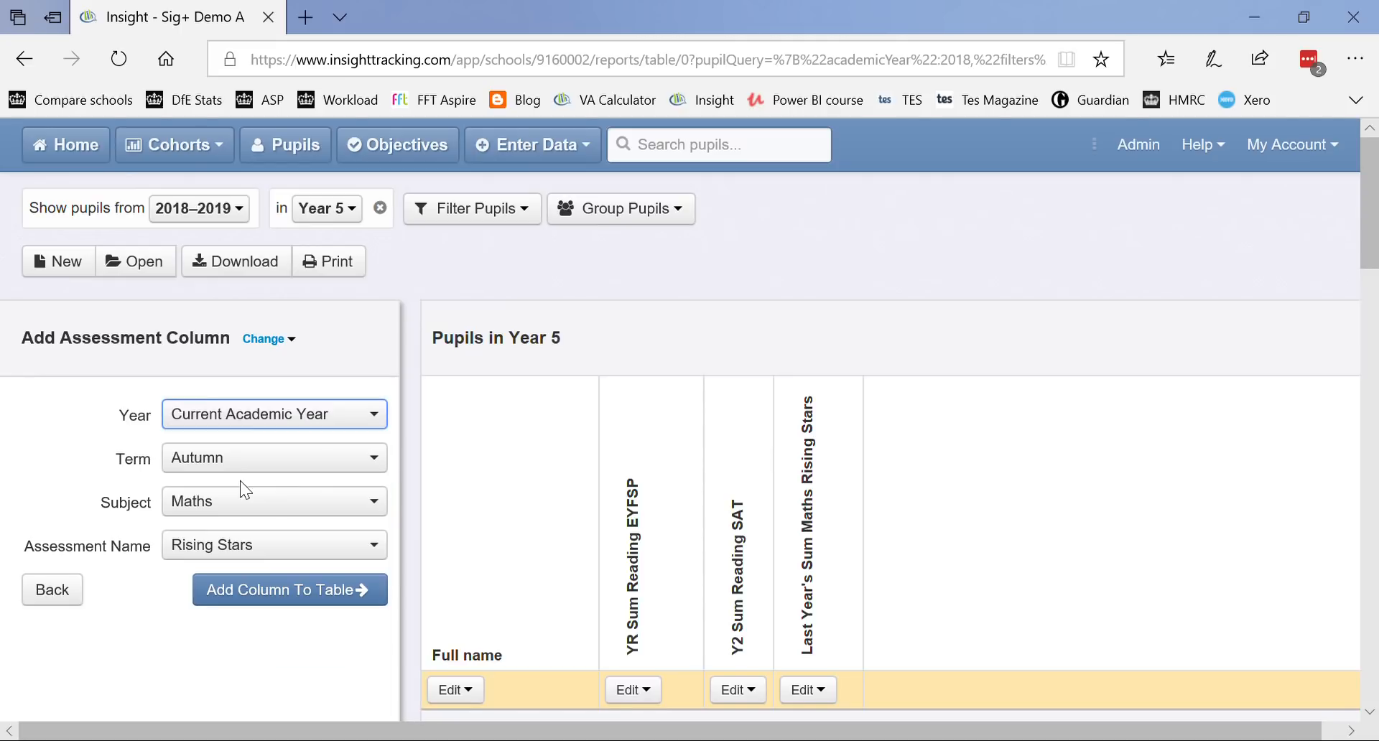
pyautogui.click(251, 592)
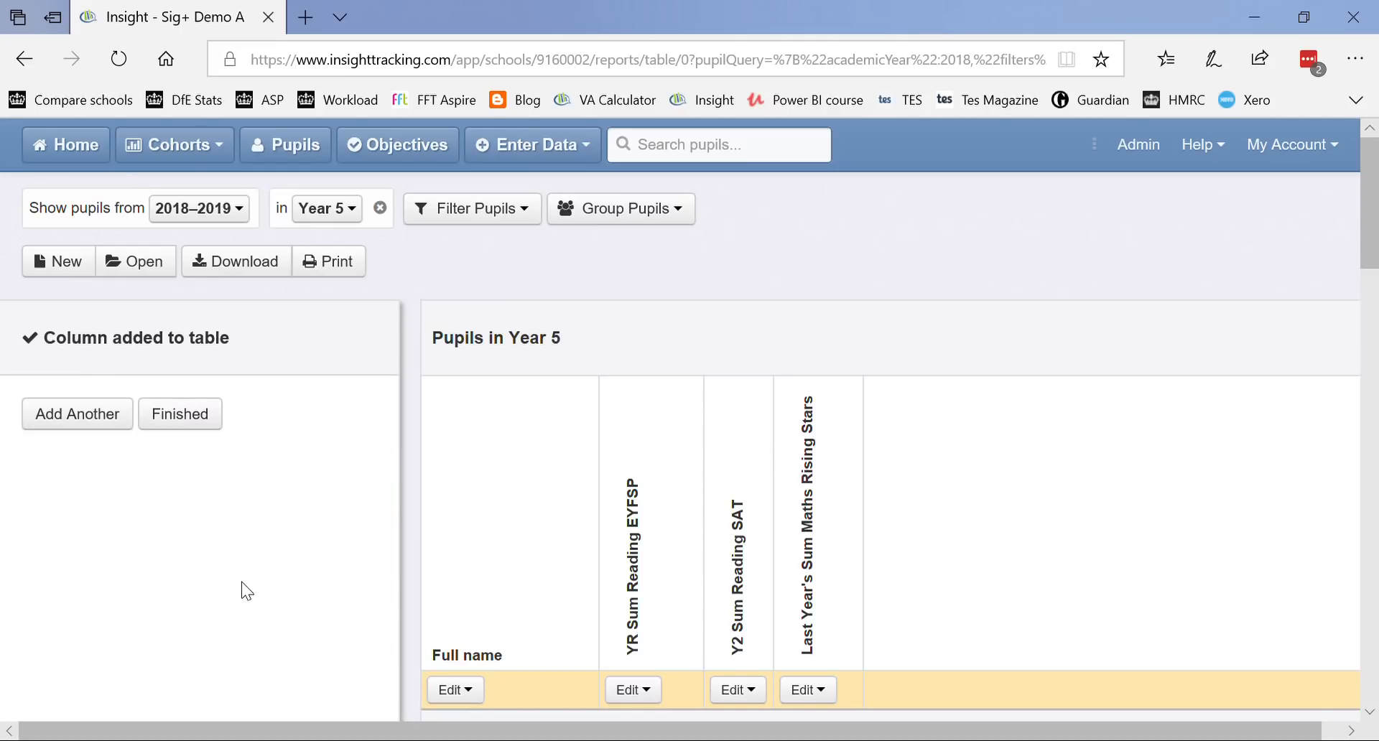
# Step: Start a progress column for the table instead of another assessment column, with its subject set to Maths
pyautogui.scroll(-9, 714, 632)
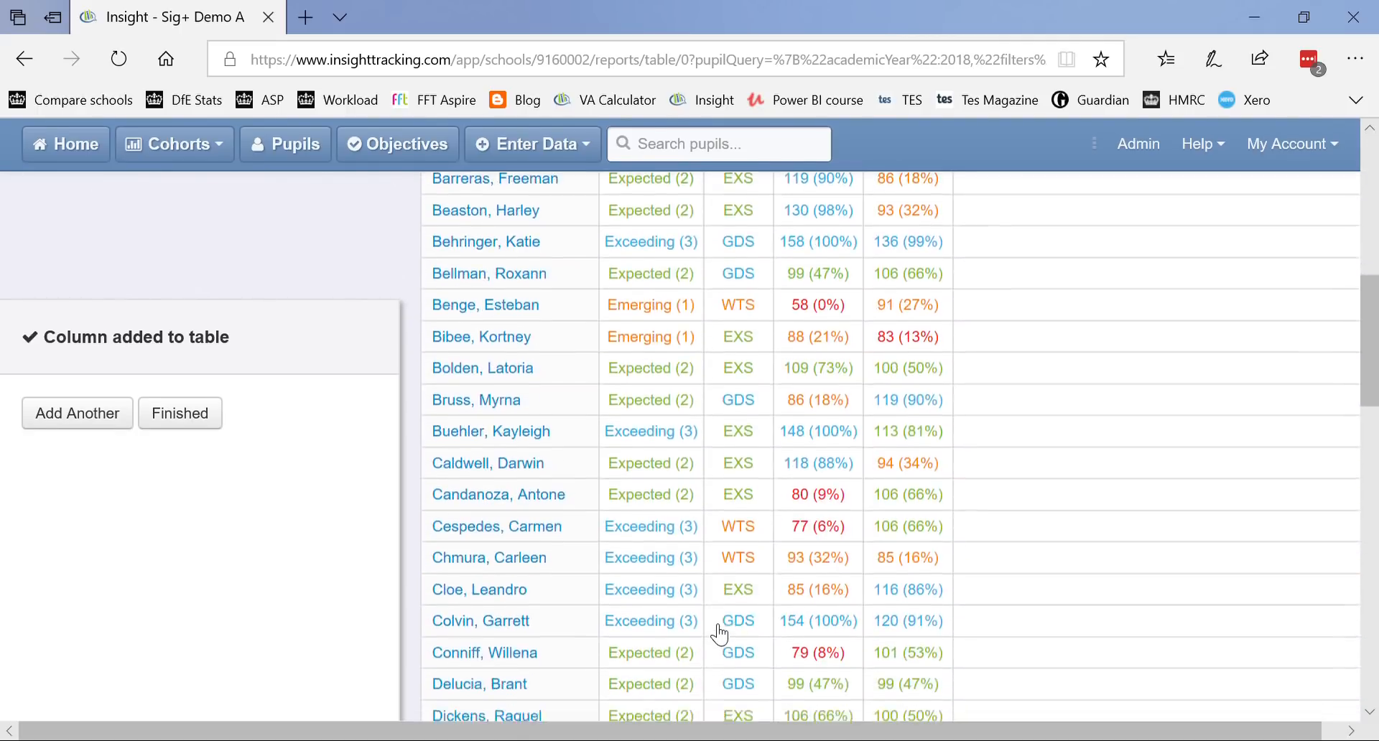
pyautogui.scroll(7, 716, 633)
pyautogui.scroll(3, 711, 631)
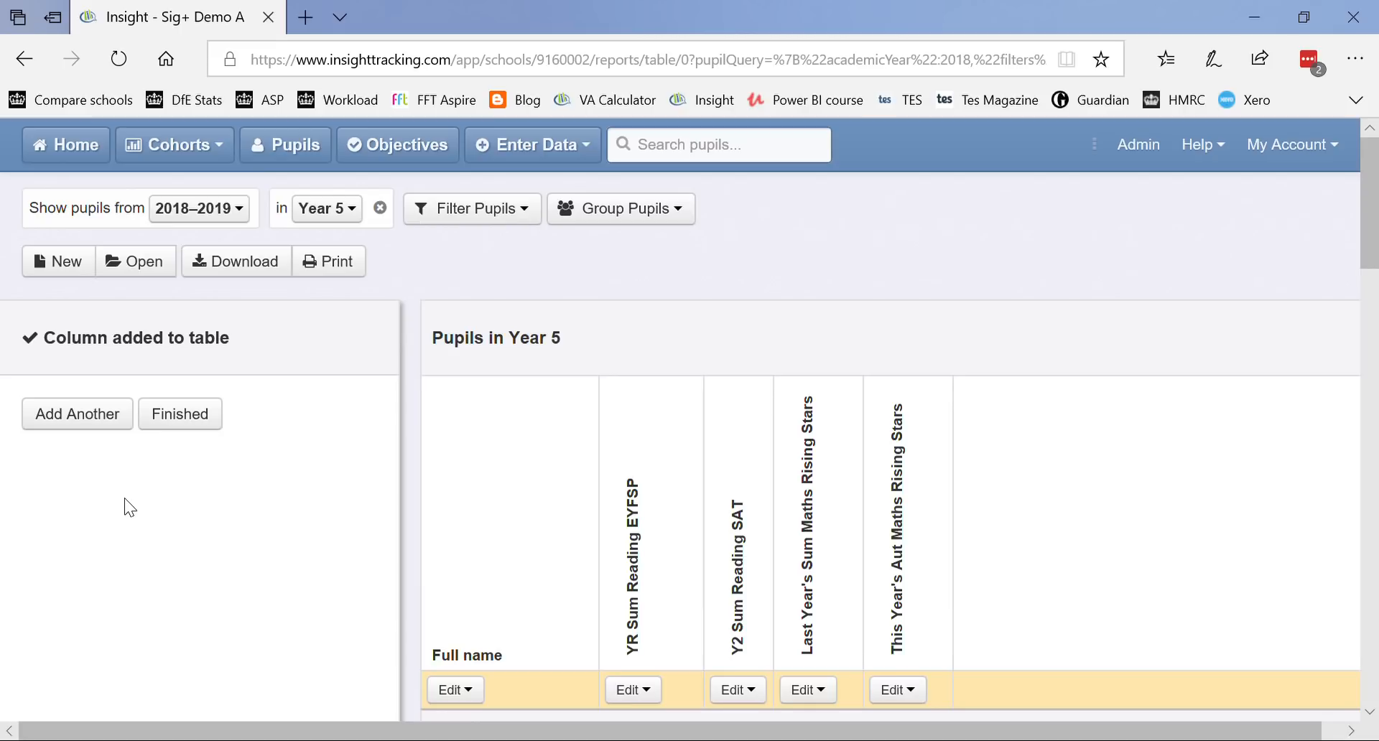
pyautogui.click(81, 429)
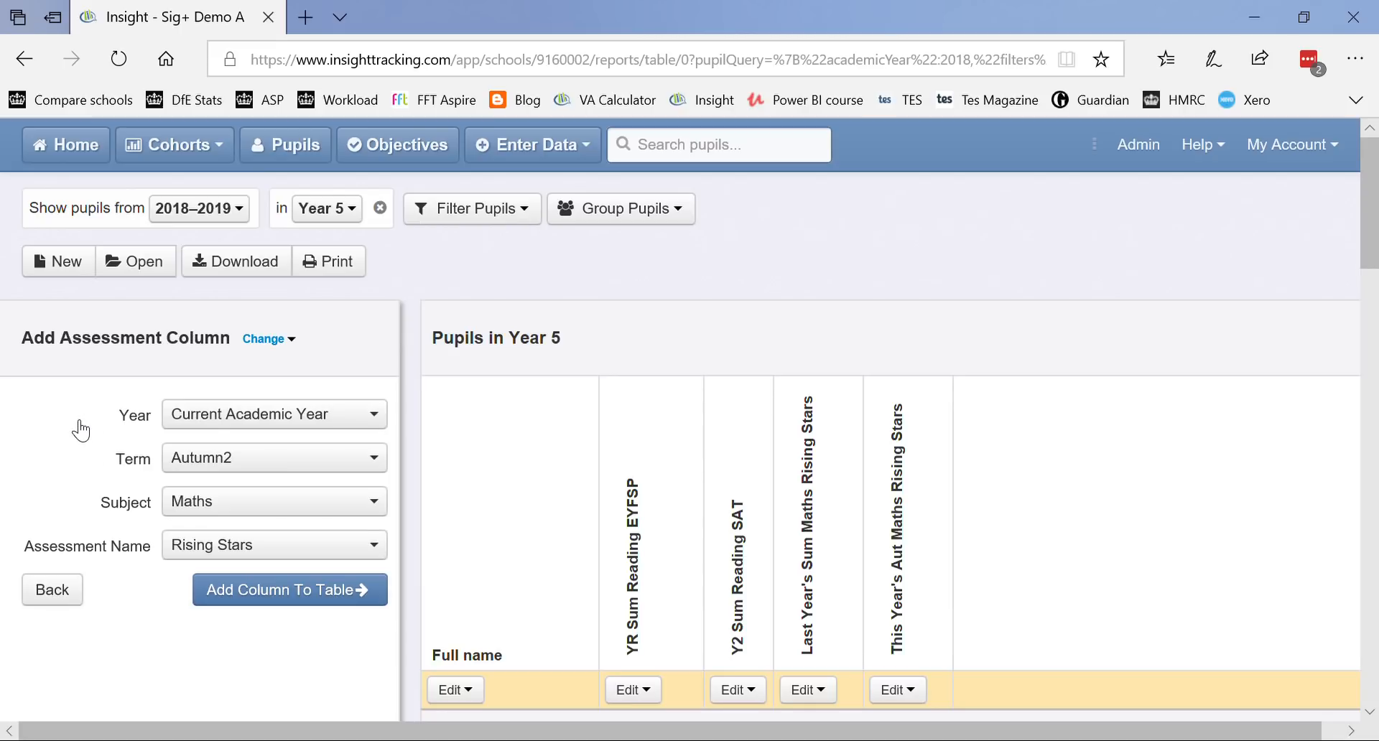
pyautogui.click(57, 593)
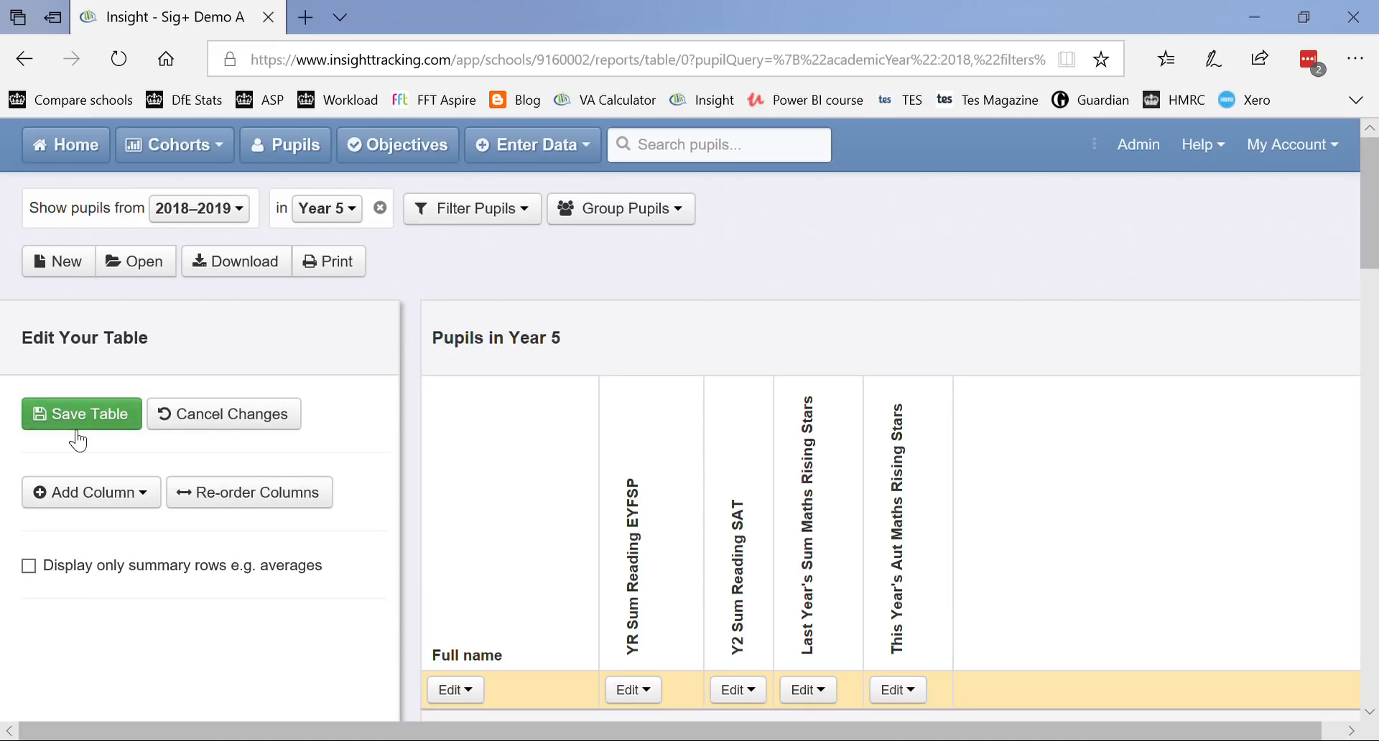
pyautogui.click(90, 492)
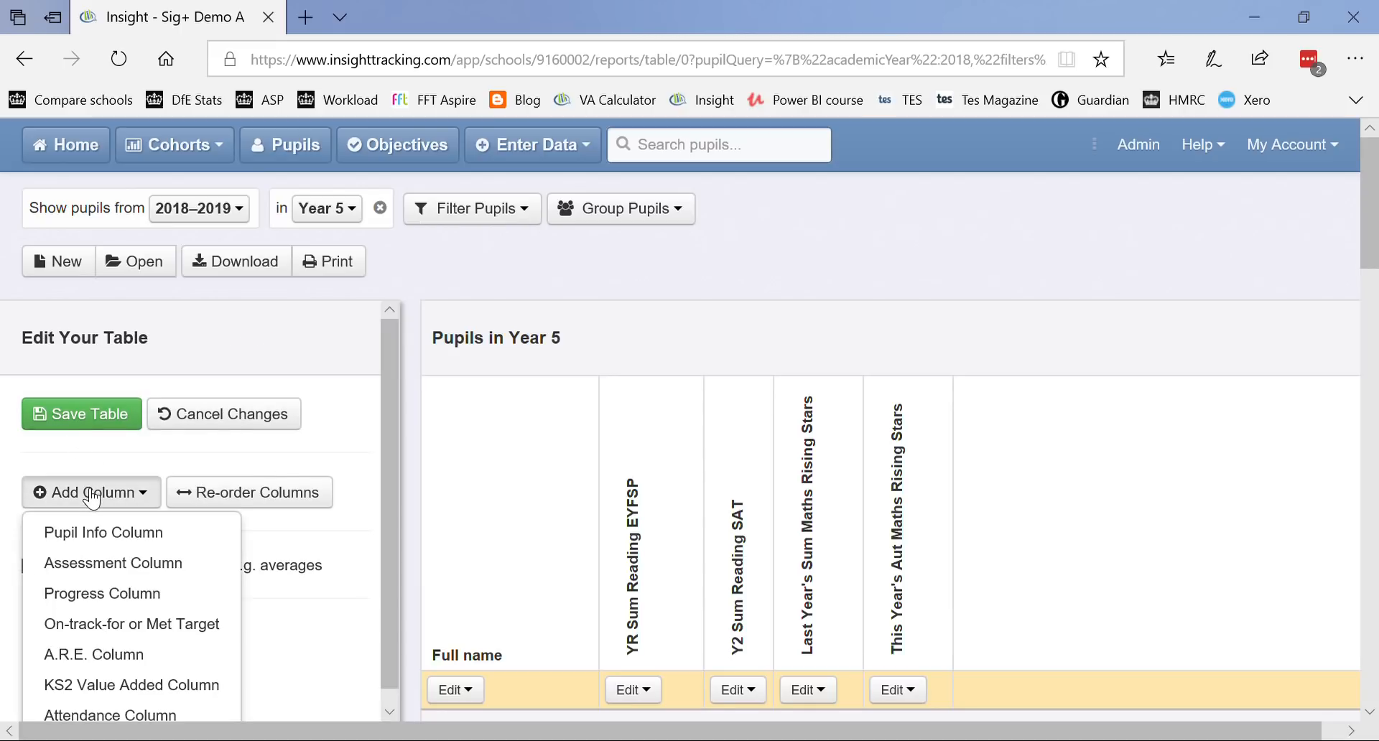
pyautogui.click(100, 602)
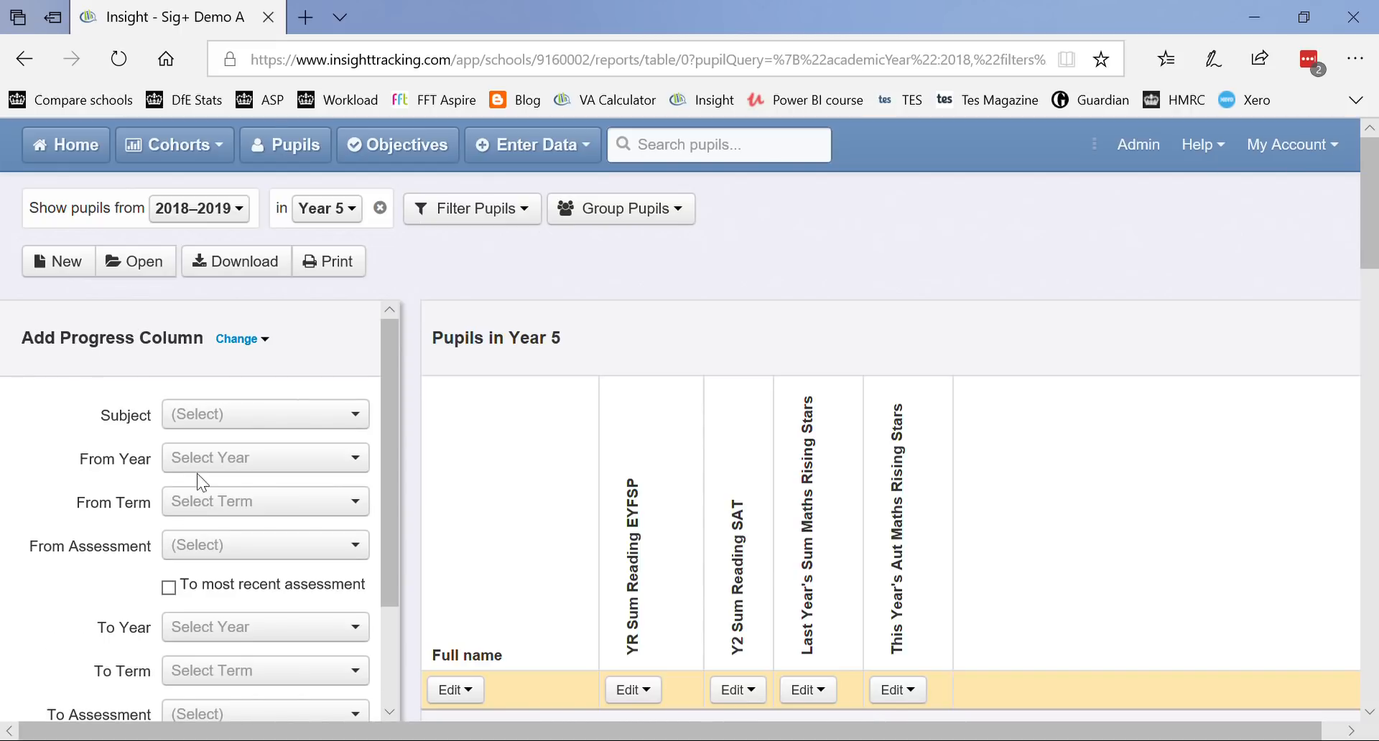
pyautogui.click(258, 421)
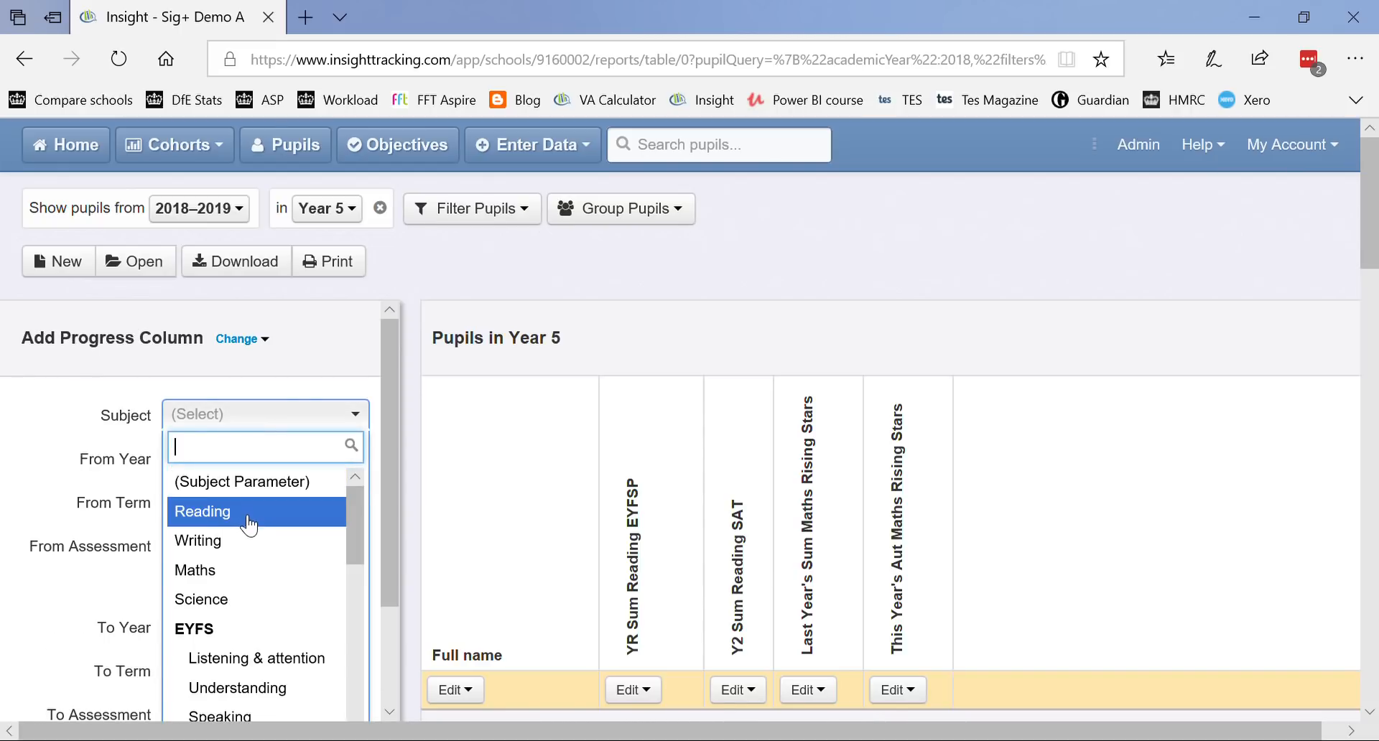
pyautogui.click(248, 571)
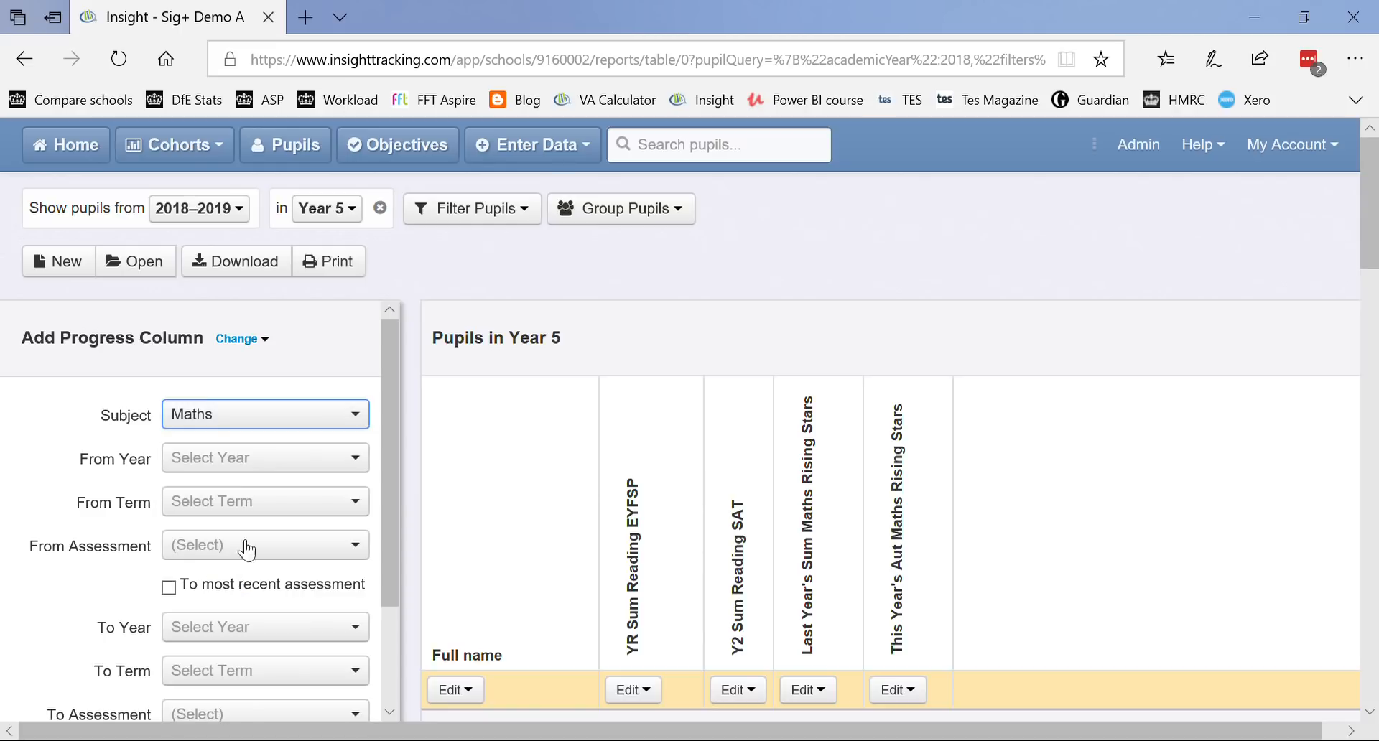
# Step: Set the progress column's starting point to Last Year, Autumn term, with the Rising Stars assessment
pyautogui.click(253, 460)
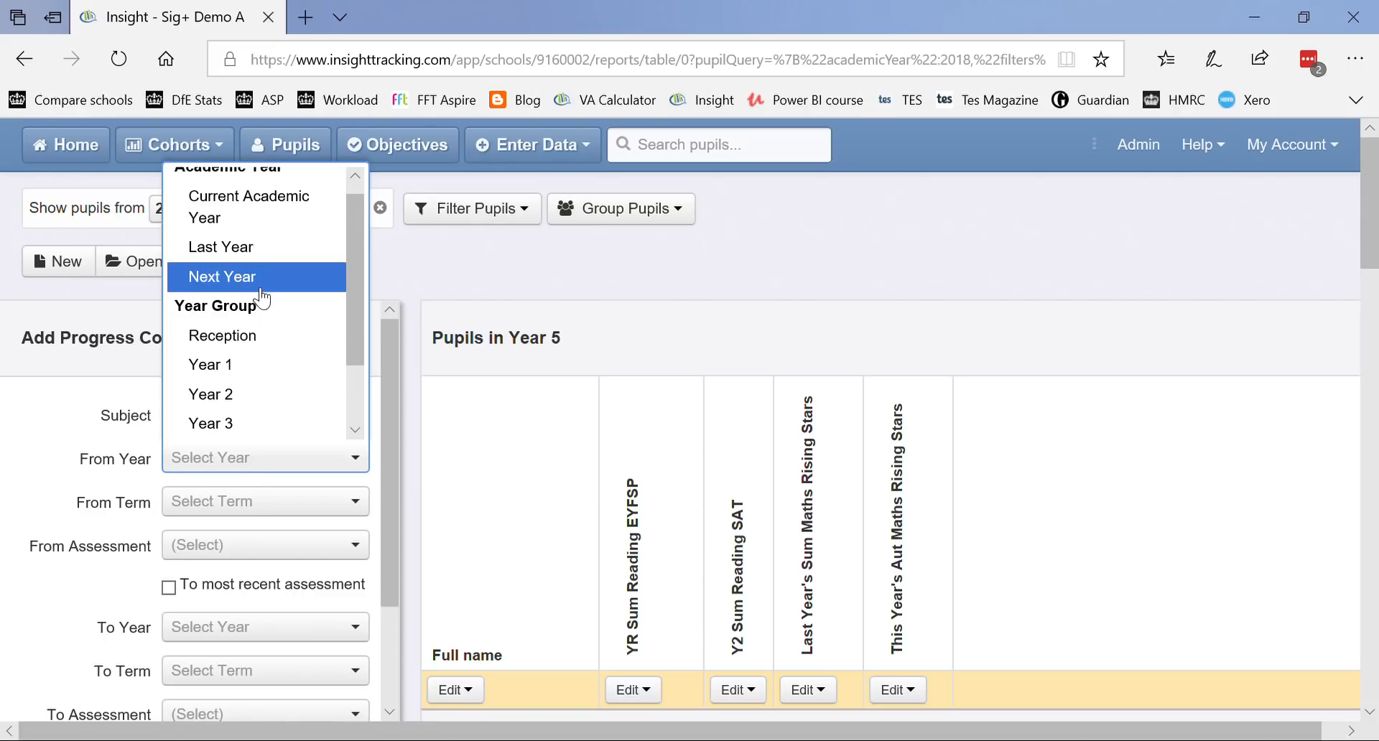
pyautogui.click(257, 261)
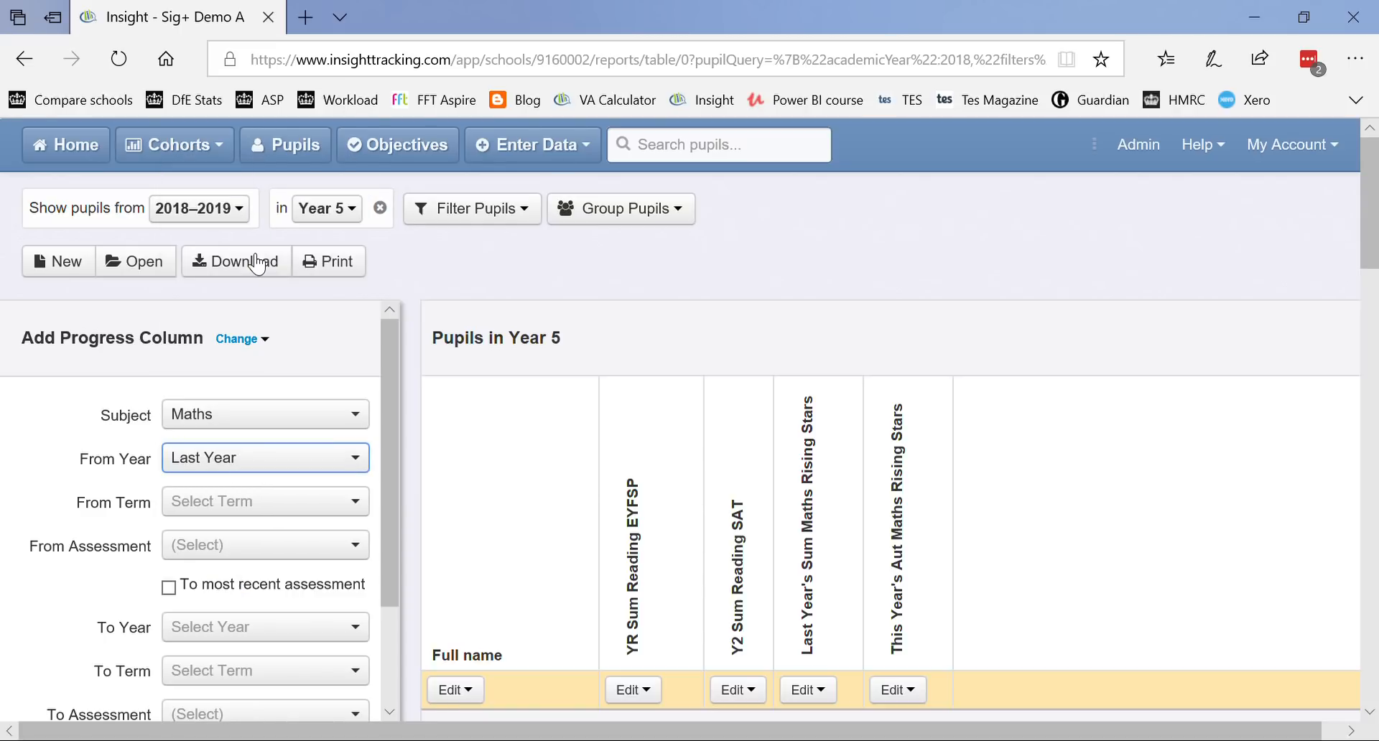
pyautogui.click(257, 506)
pyautogui.click(248, 626)
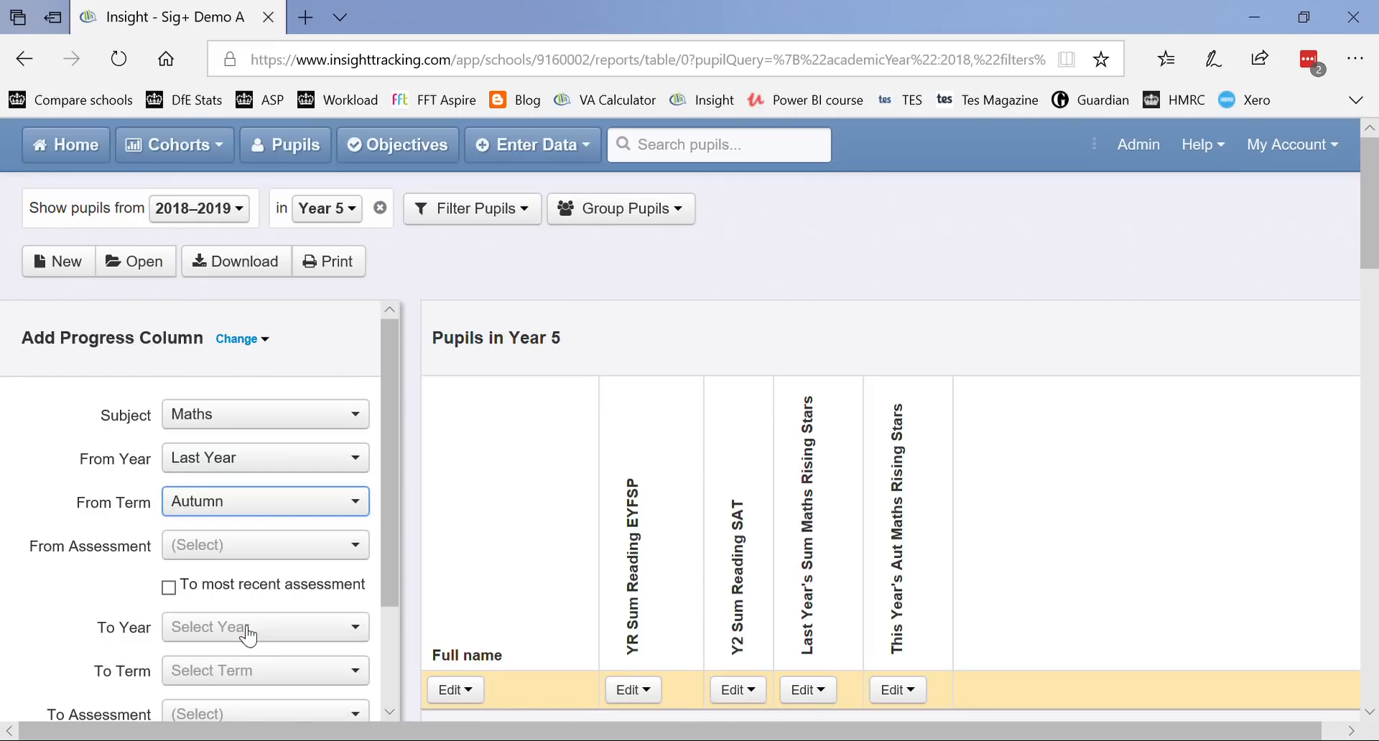
pyautogui.click(252, 550)
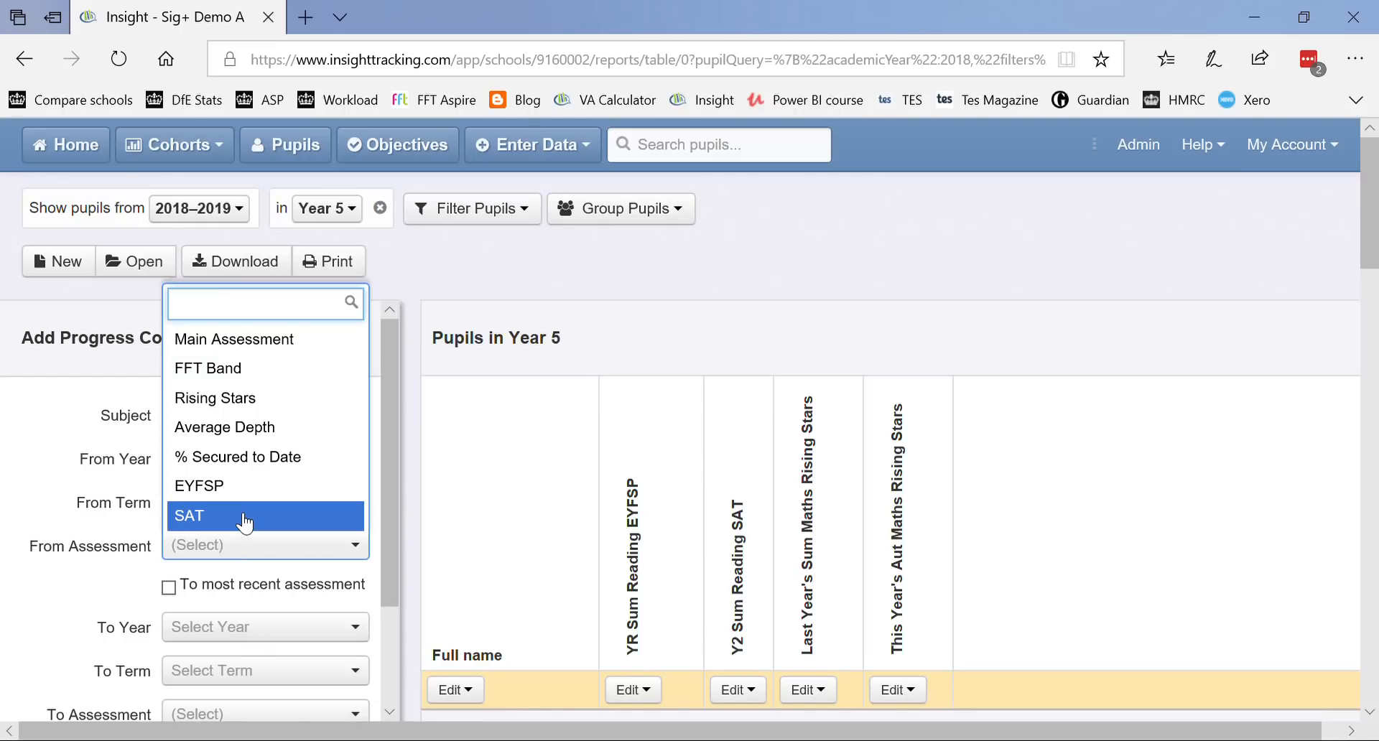
pyautogui.click(259, 399)
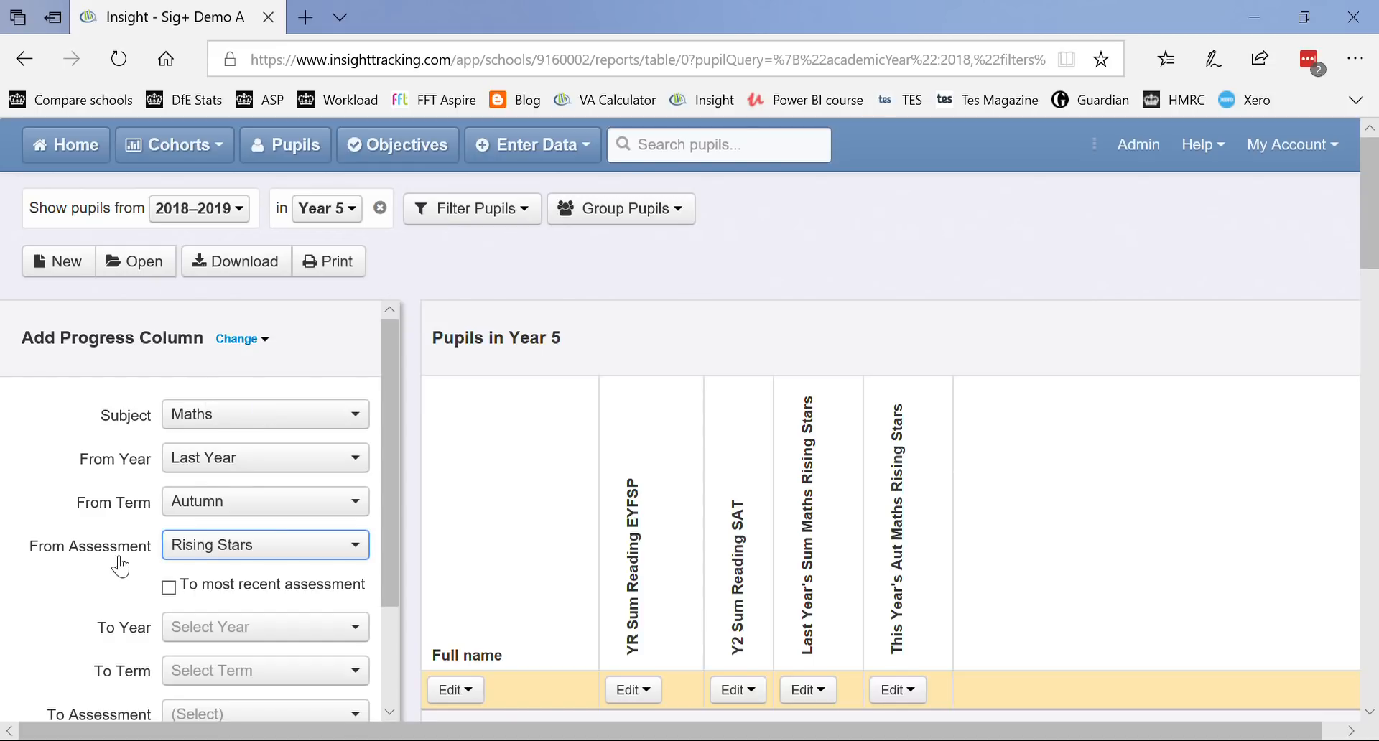
# Step: Set the progress column's end point to Current Academic Year, with (Term Parameter) as the term and Rising Stars as the assessment
pyautogui.scroll(-1, 120, 560)
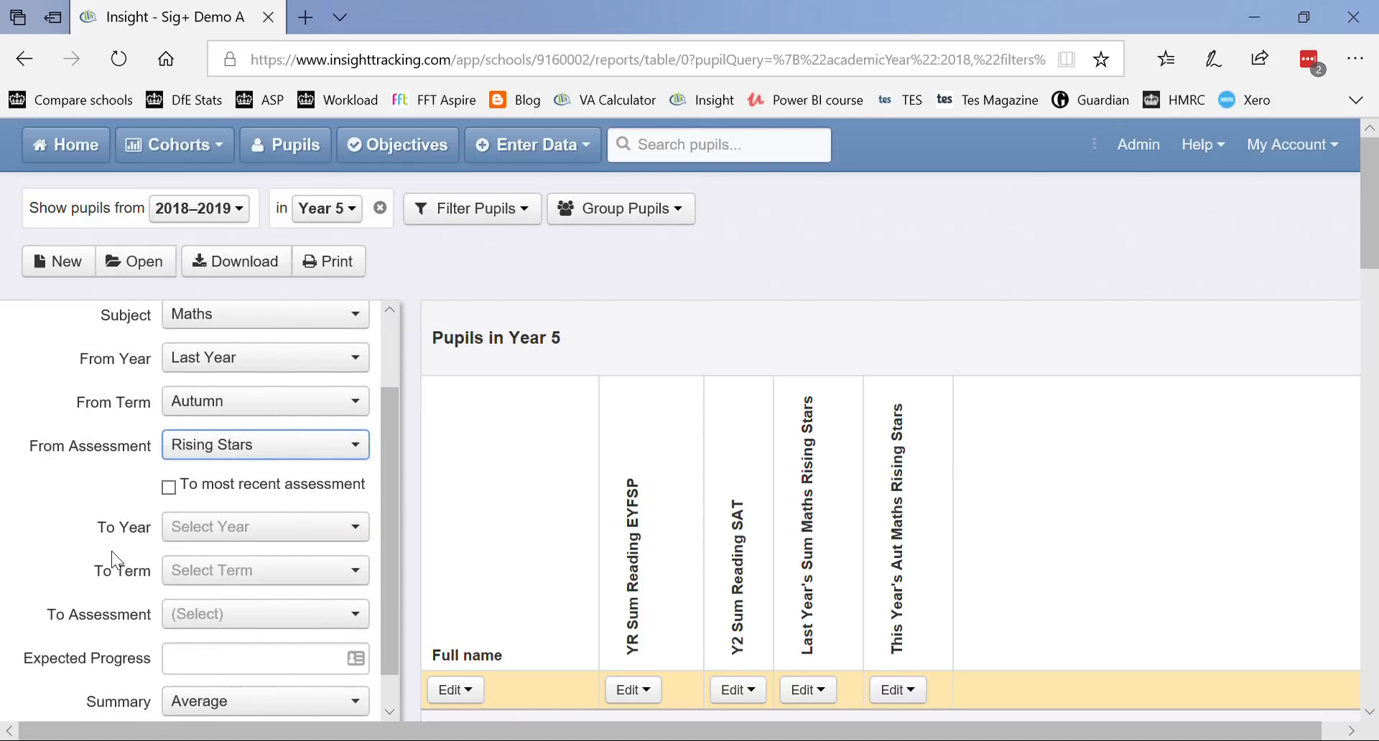
pyautogui.scroll(-1, 110, 550)
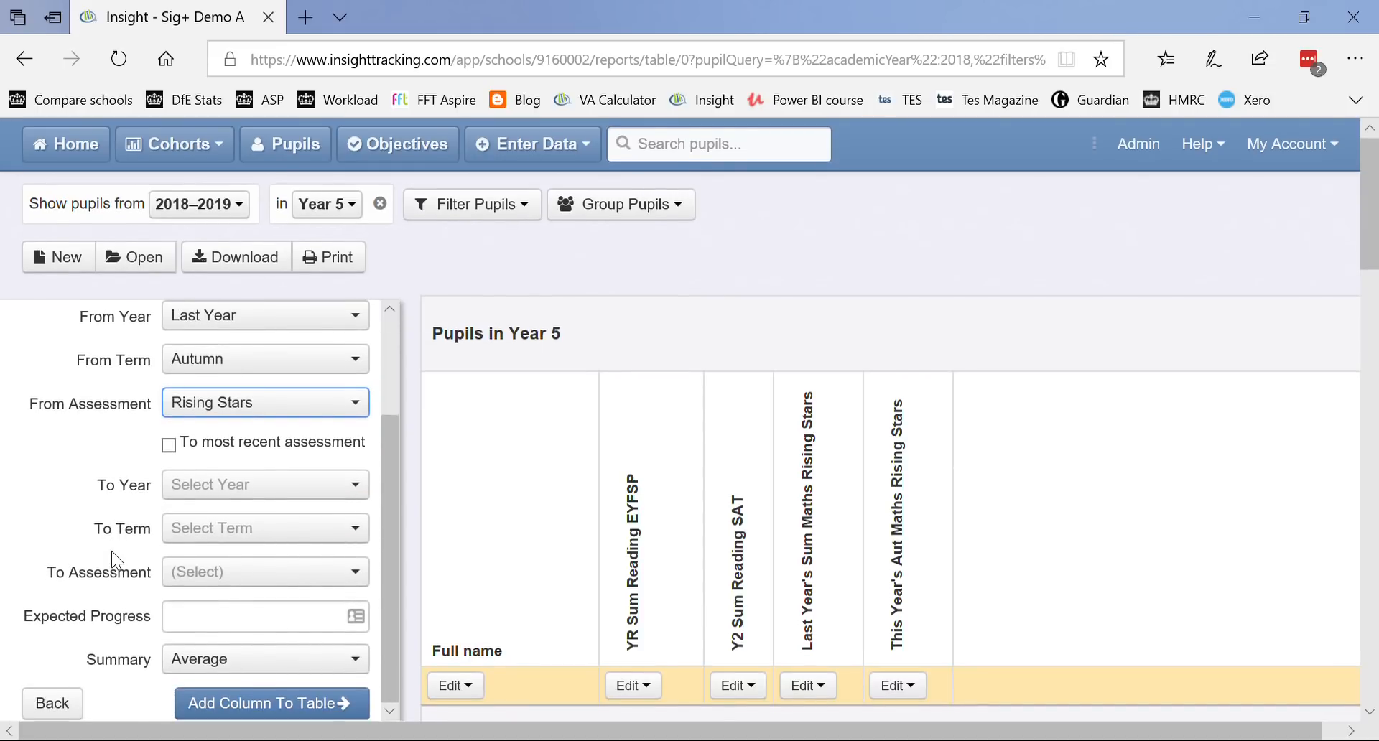
pyautogui.click(217, 483)
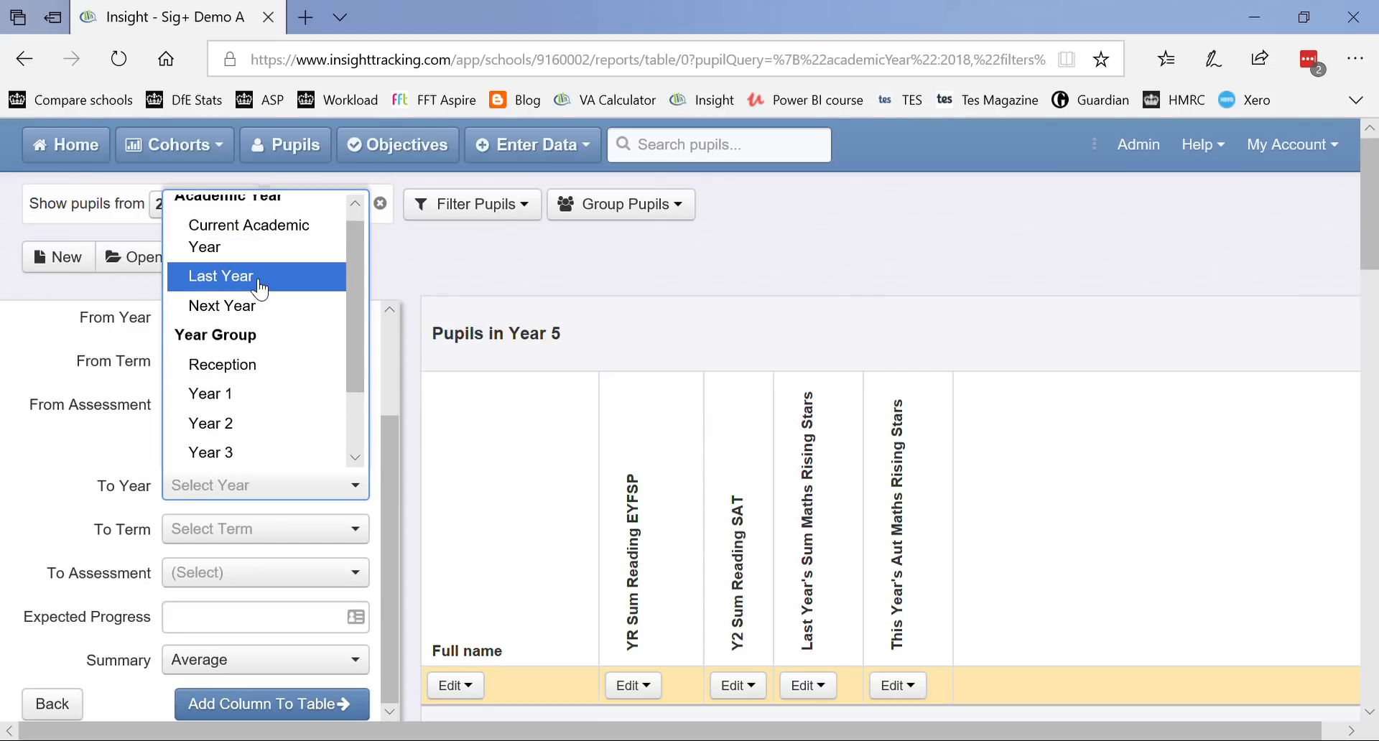
pyautogui.click(254, 251)
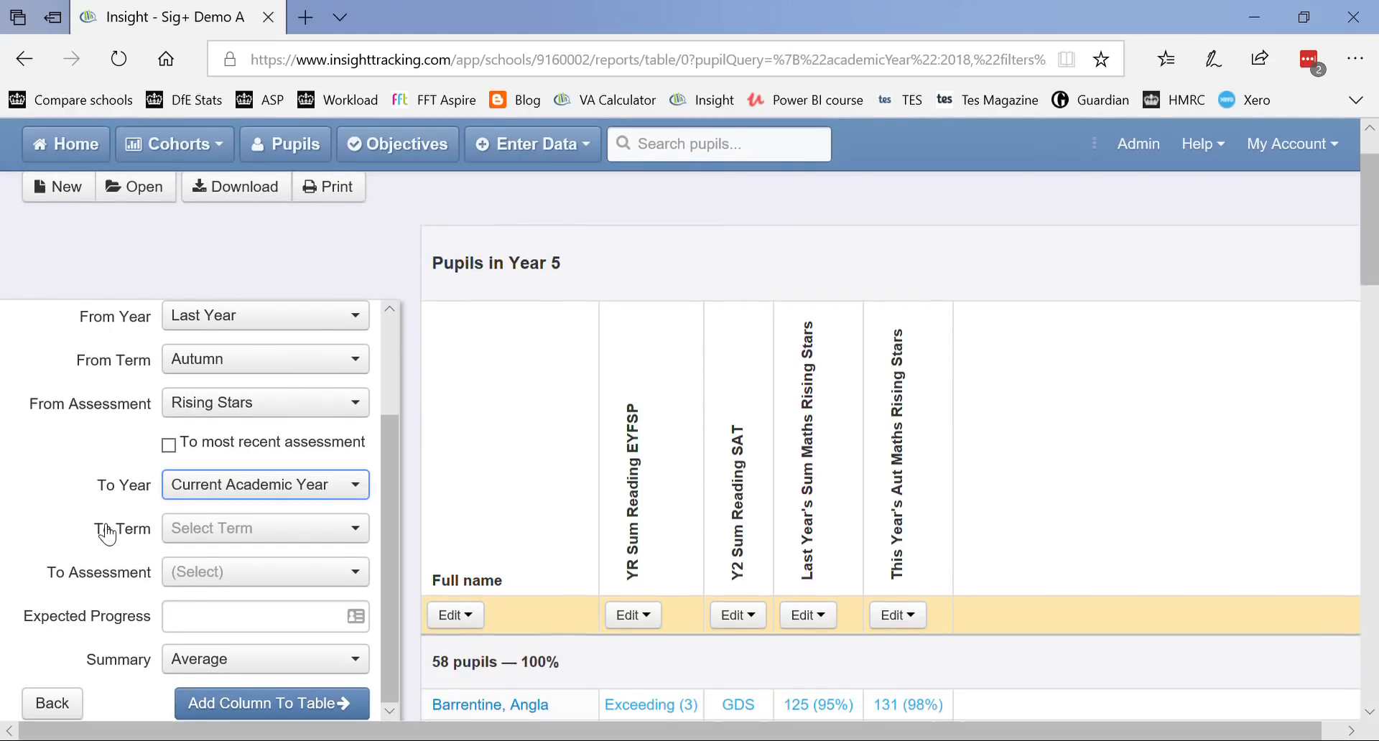
pyautogui.scroll(-1, 104, 532)
pyautogui.click(231, 531)
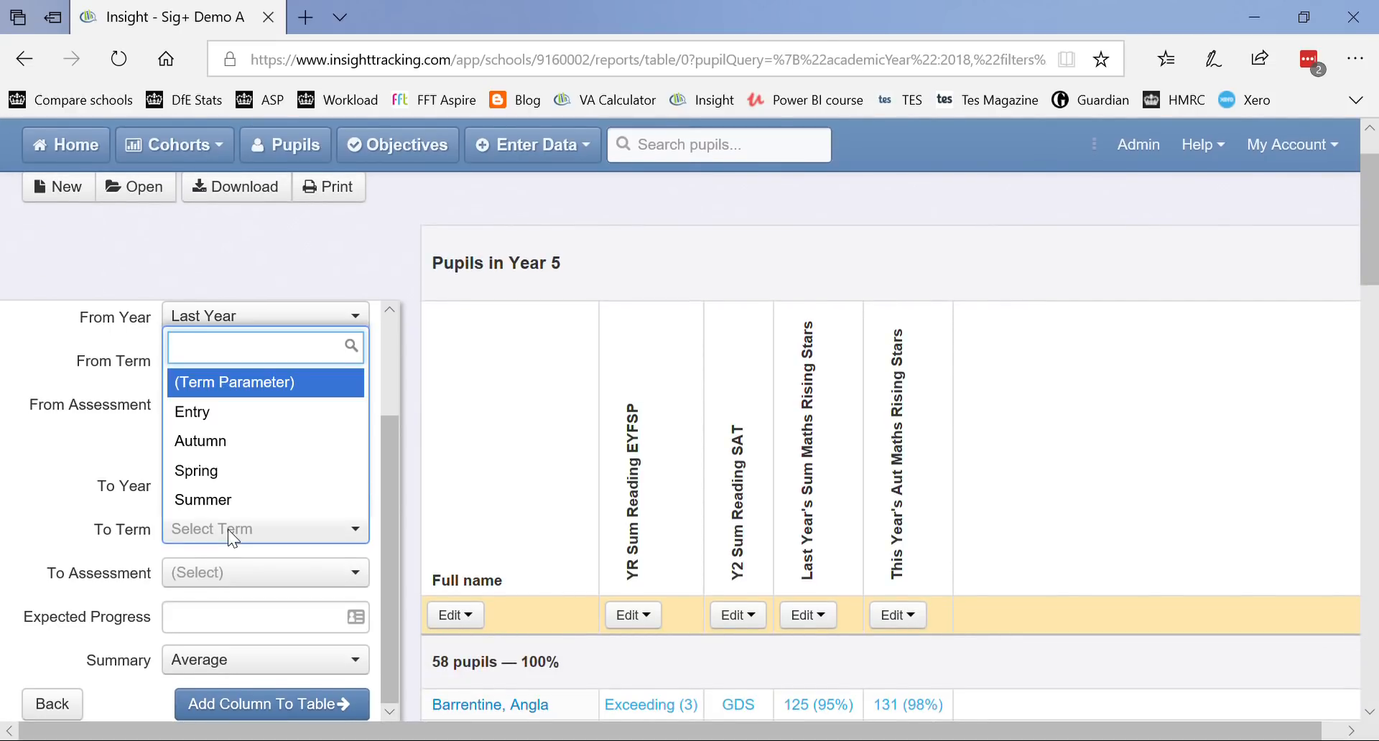
pyautogui.click(257, 396)
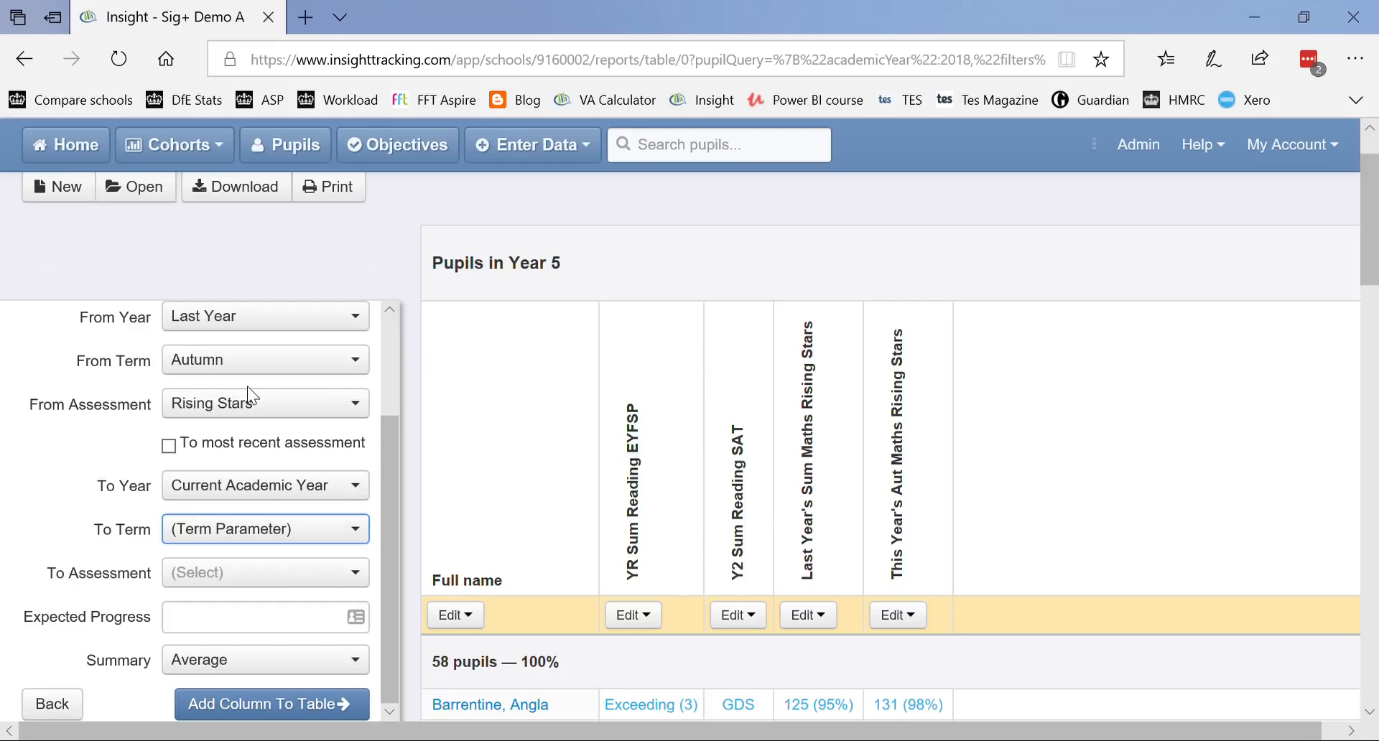
pyautogui.click(217, 571)
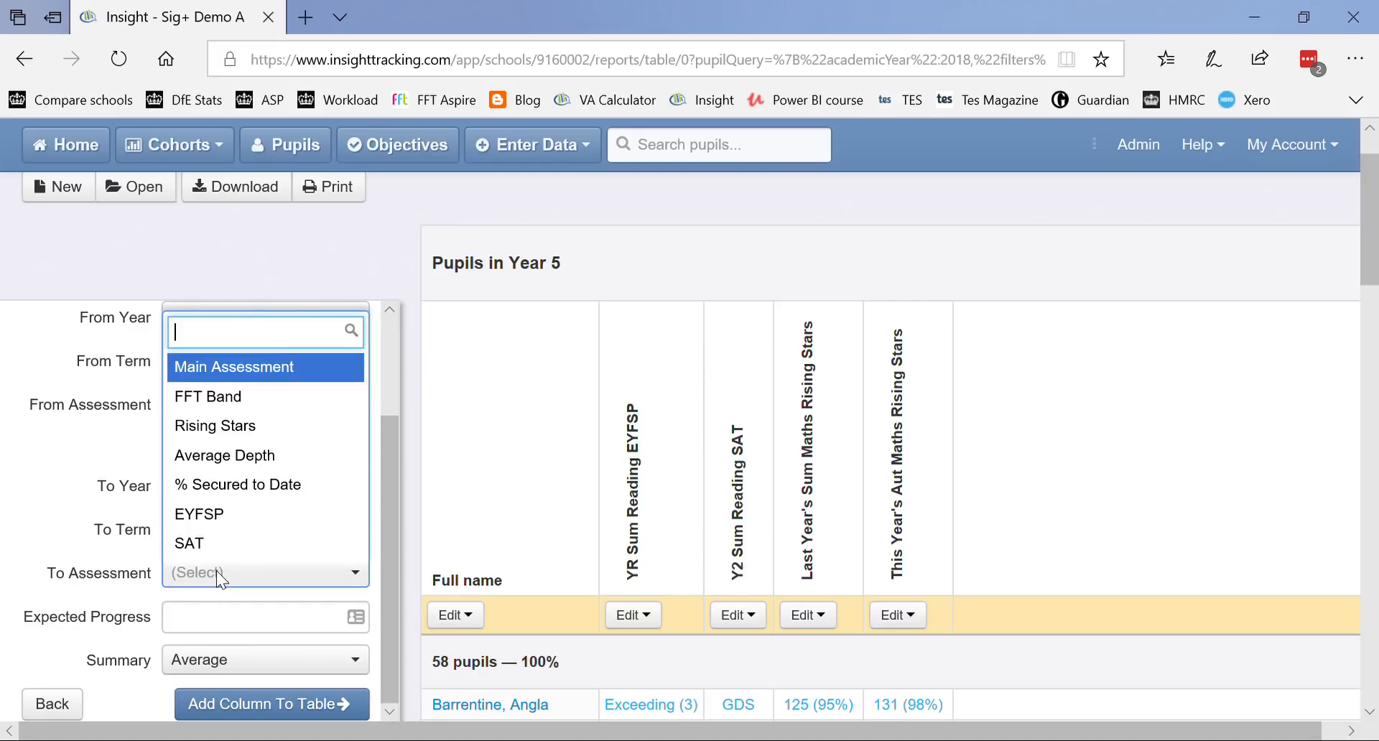
pyautogui.click(243, 424)
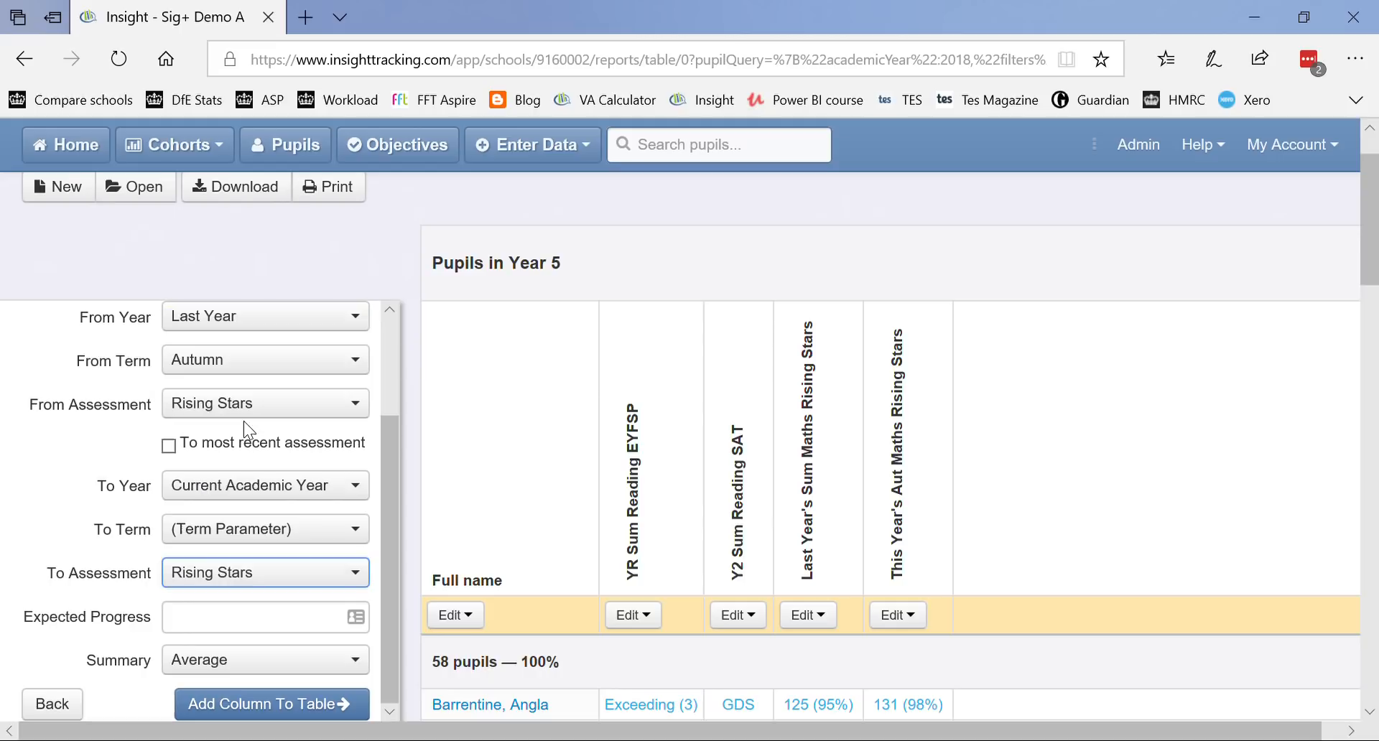
# Step: Set the expected progress to 0 and add the Maths progress column to the table
pyautogui.click(204, 631)
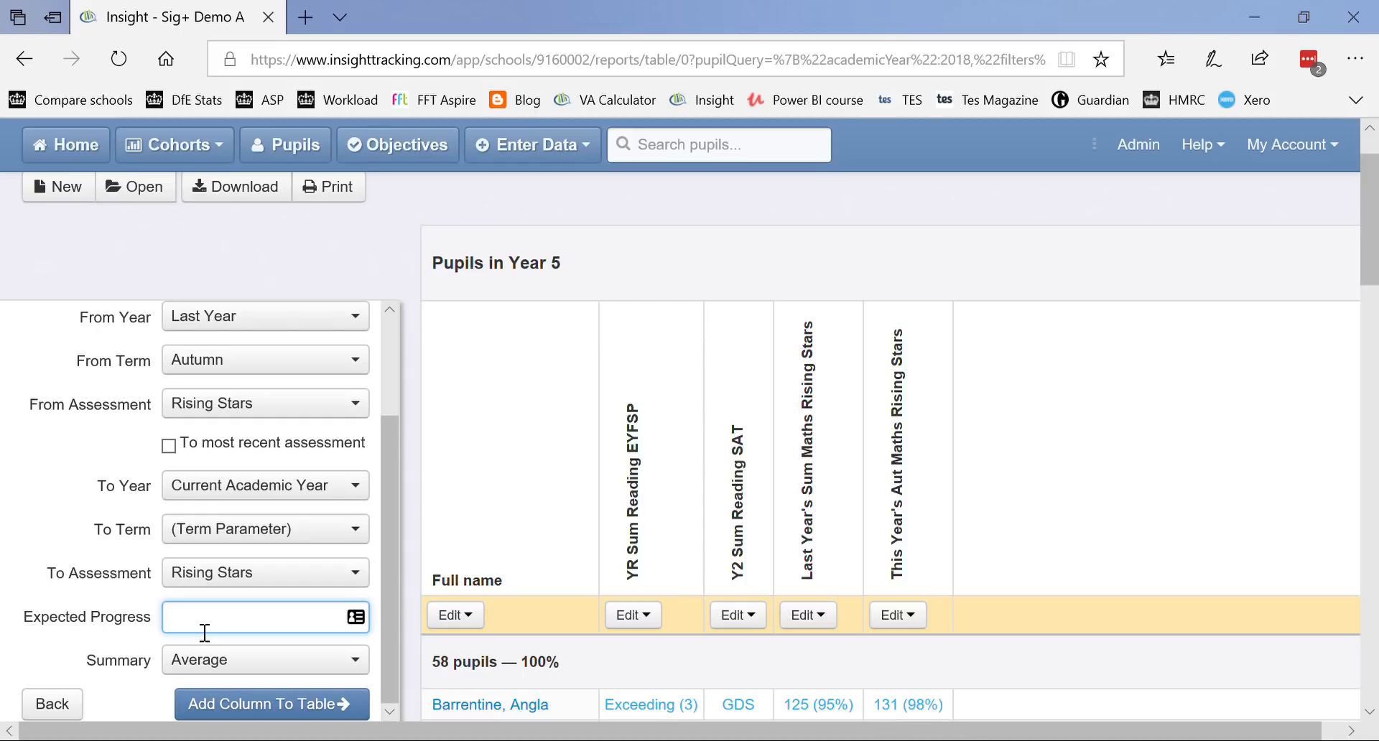
pyautogui.write('0')
pyautogui.scroll(-2, 49, 549)
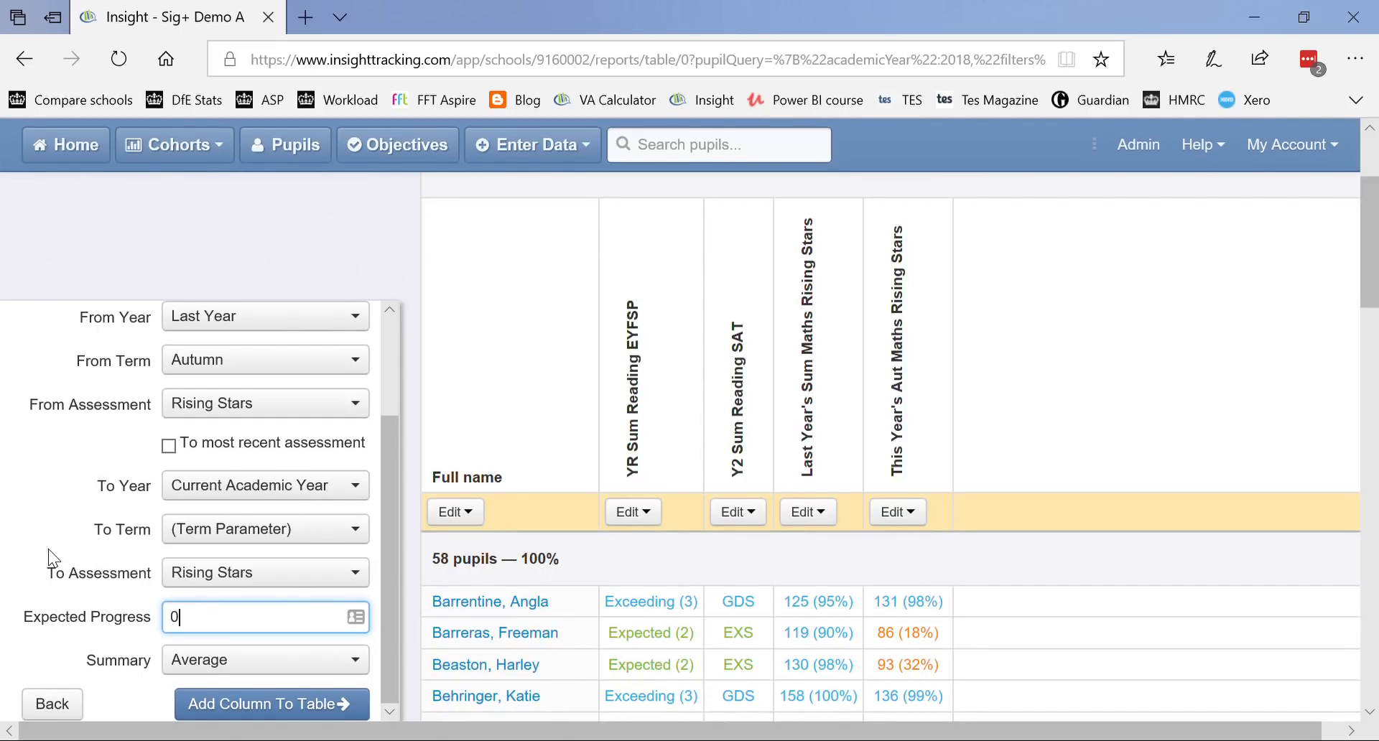
pyautogui.click(257, 705)
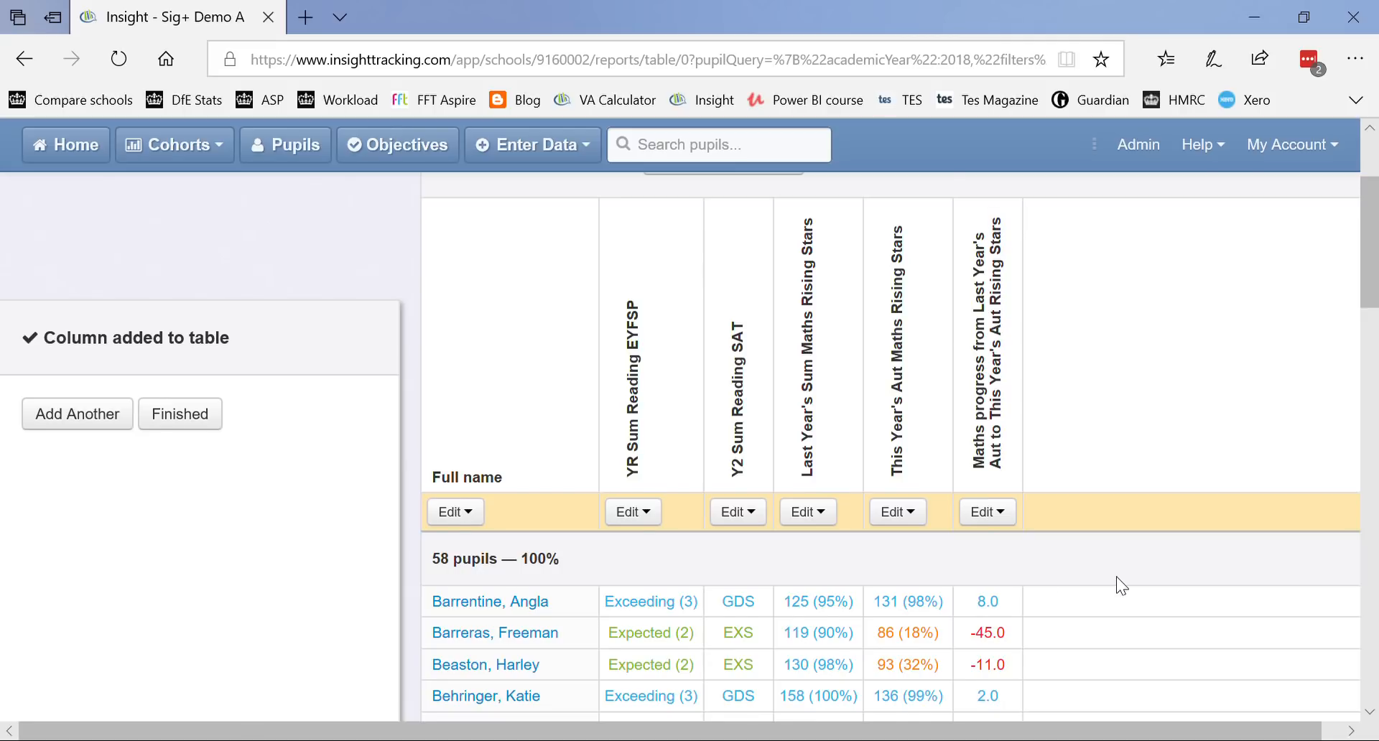
pyautogui.scroll(-4, 1120, 584)
pyautogui.scroll(-2, 1120, 585)
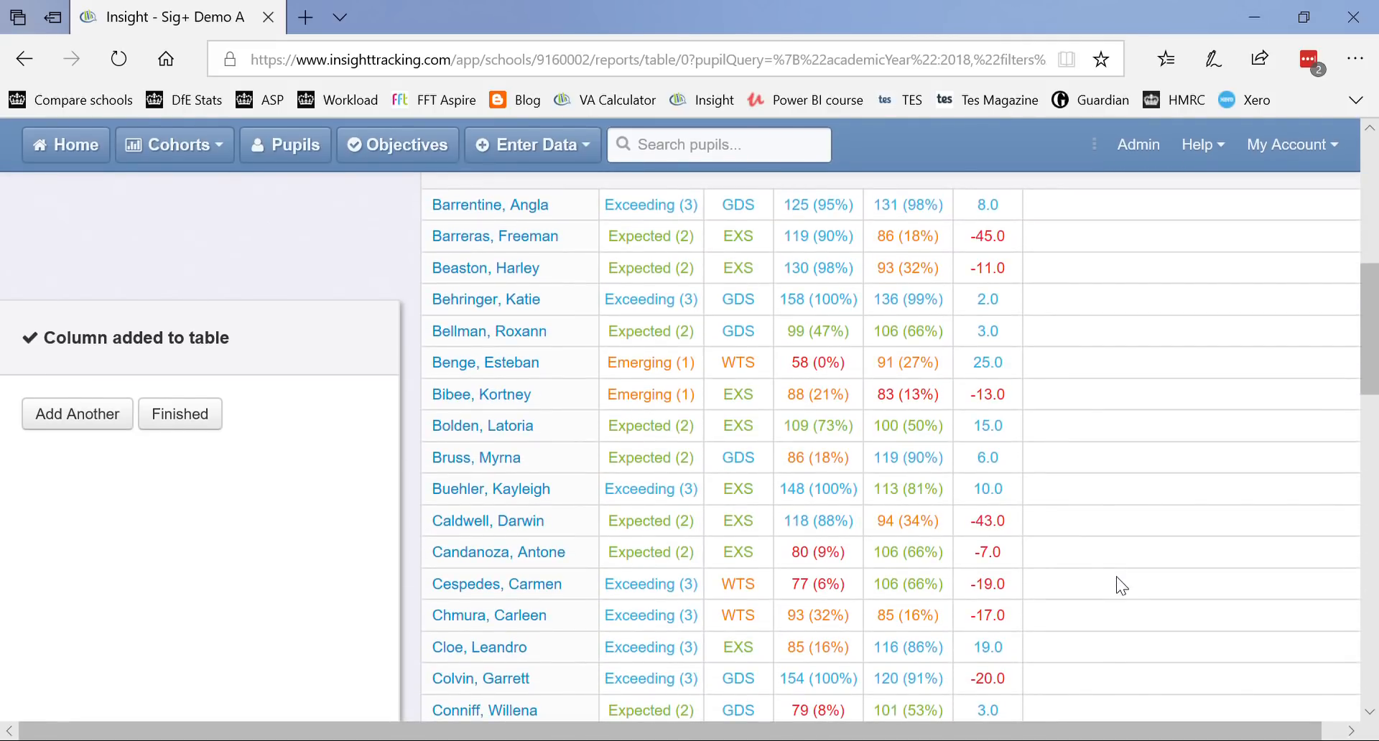
pyautogui.scroll(3, 1050, 312)
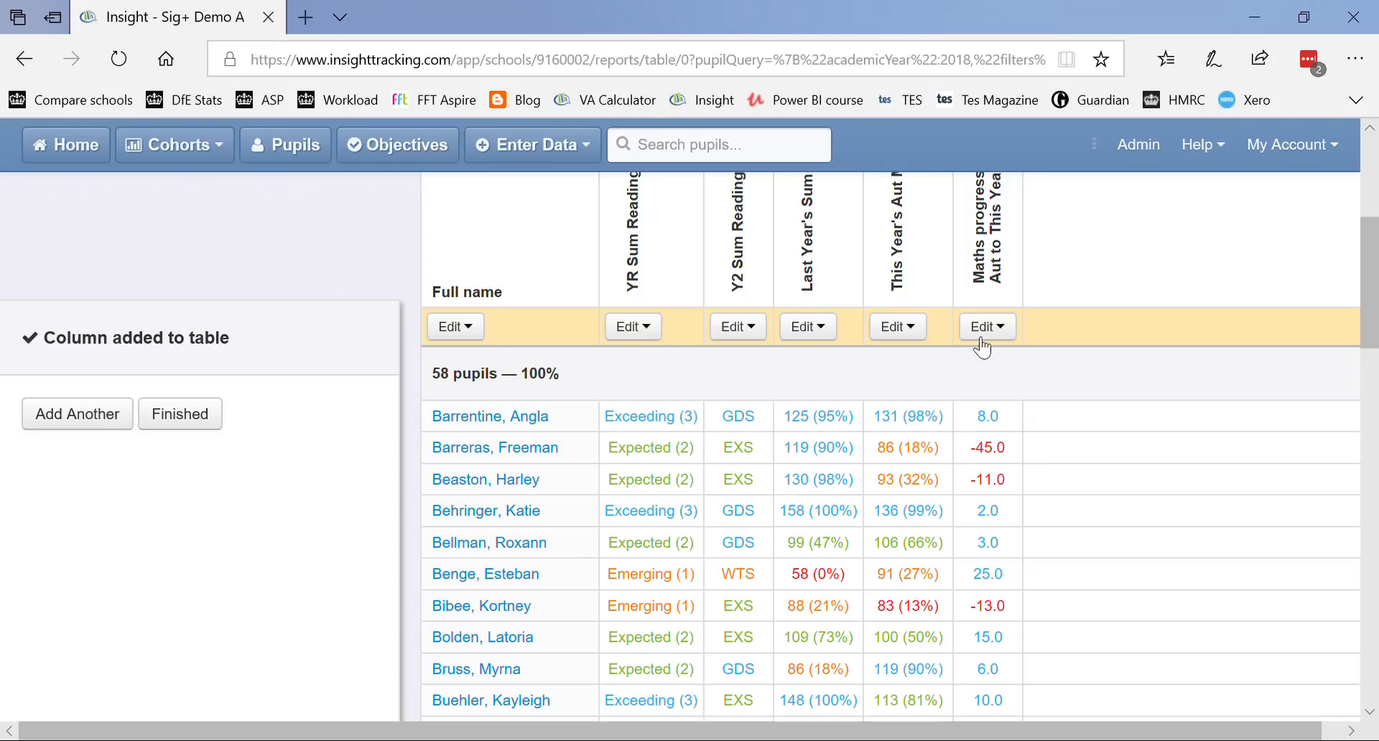
pyautogui.scroll(3, 1092, 471)
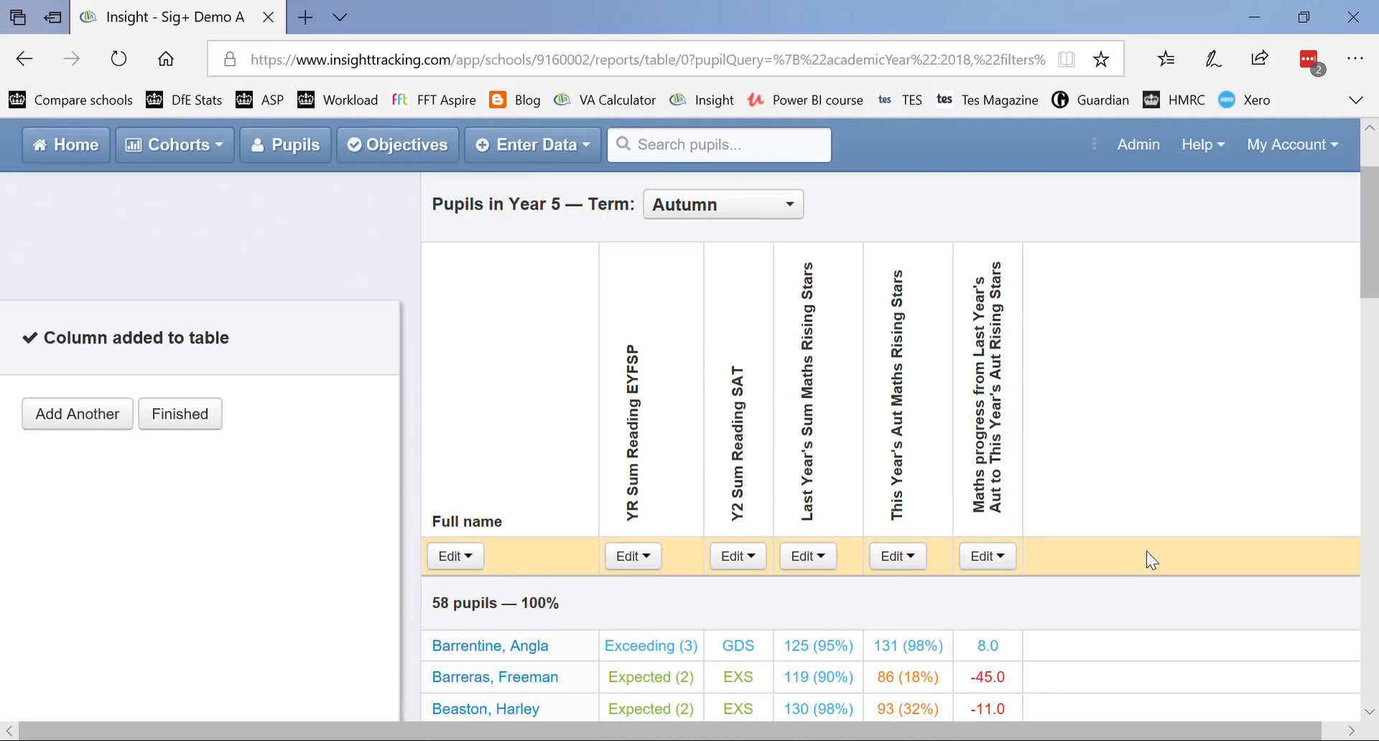
# Step: Add an assessment column instead of another progress column, for Maths in Autumn2 of the Current Academic Year with Main Assessment
pyautogui.click(78, 416)
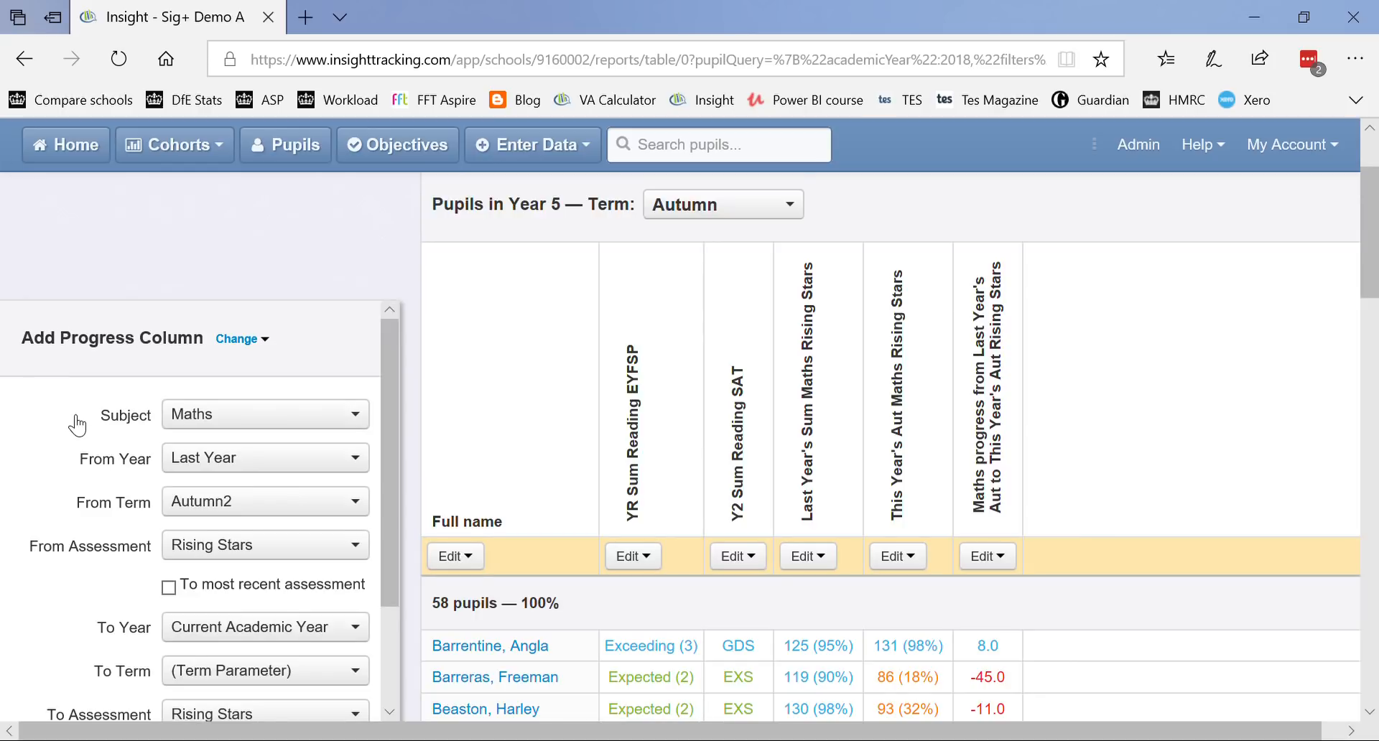
pyautogui.scroll(-5, 77, 424)
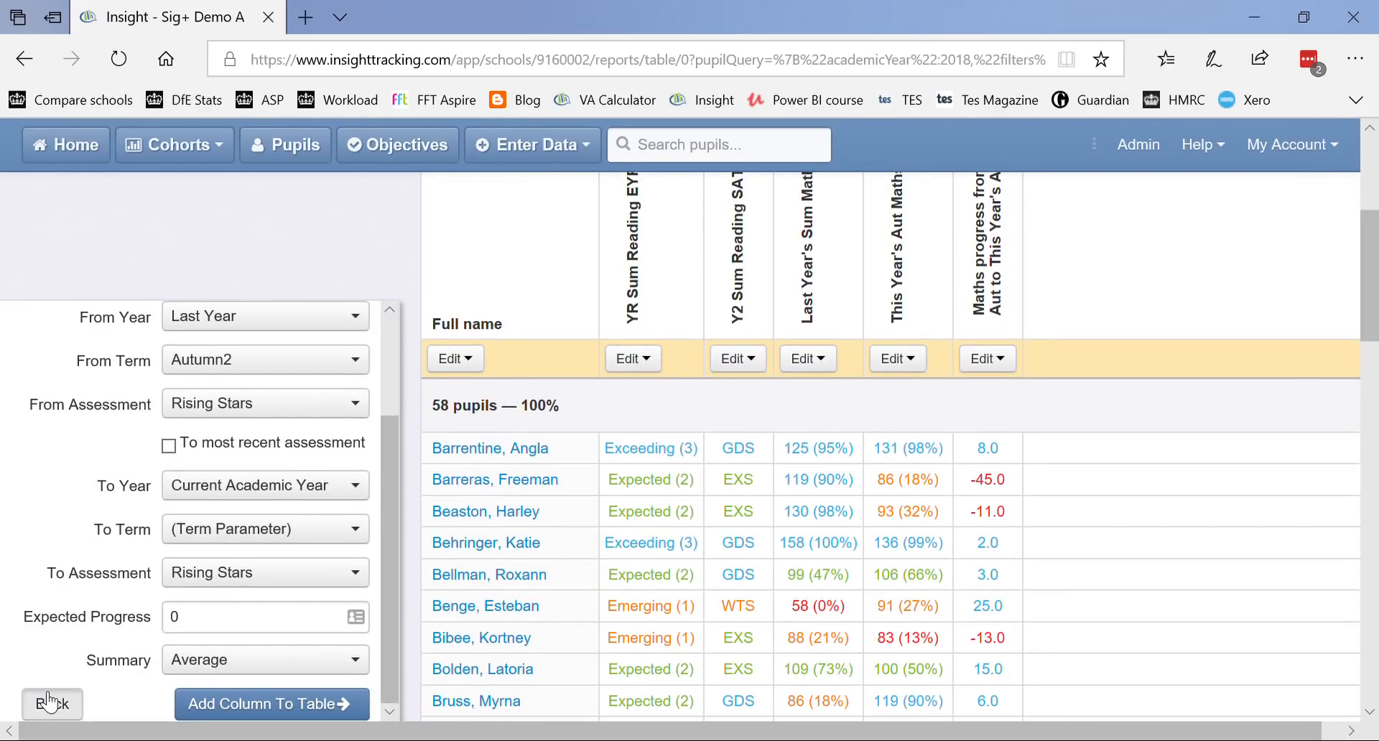
pyautogui.click(49, 701)
pyautogui.click(122, 495)
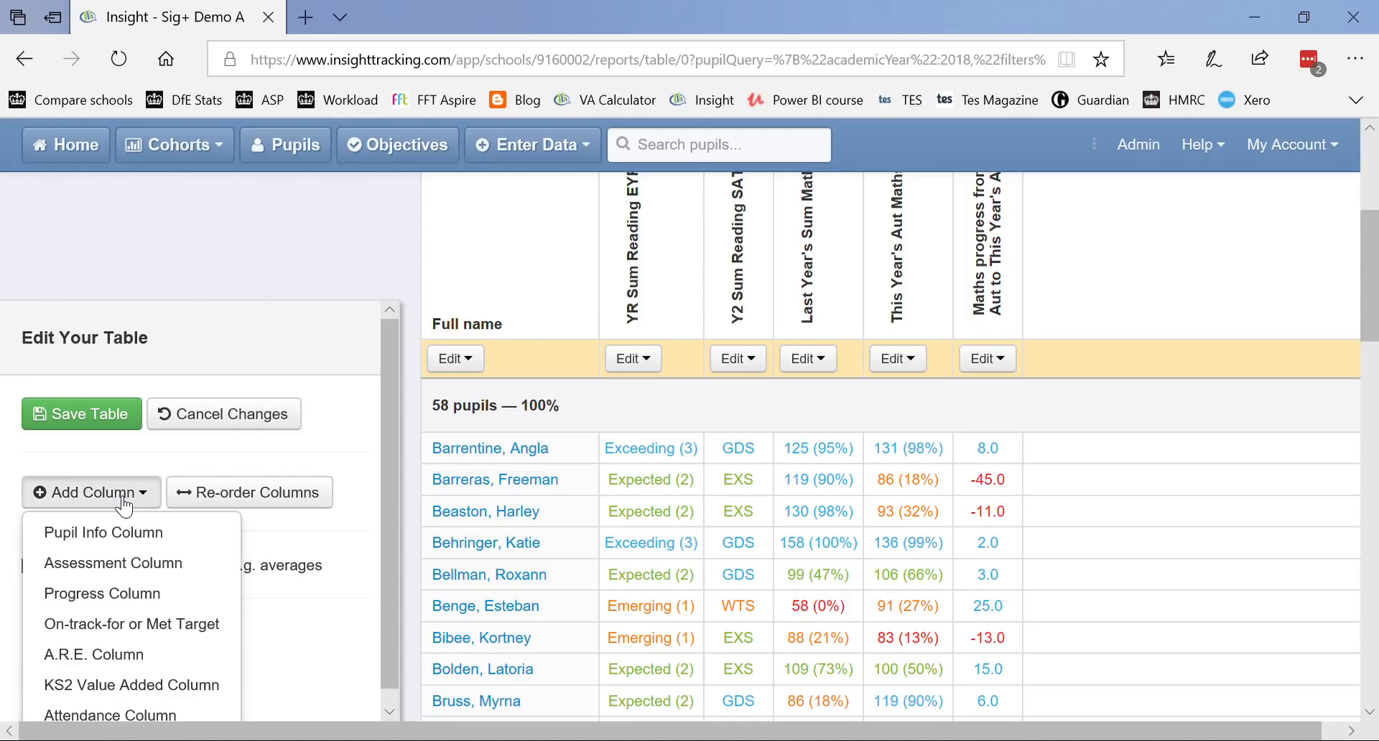
pyautogui.click(108, 565)
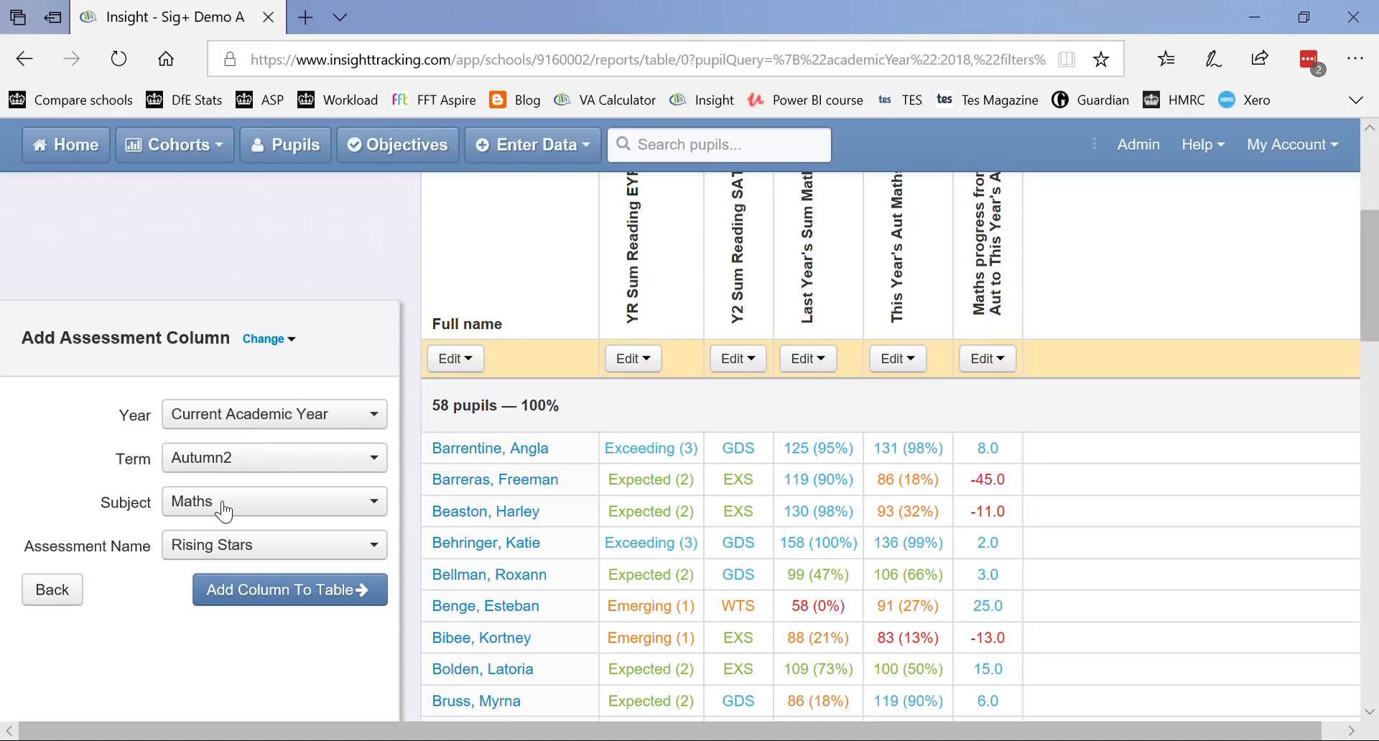
pyautogui.click(221, 550)
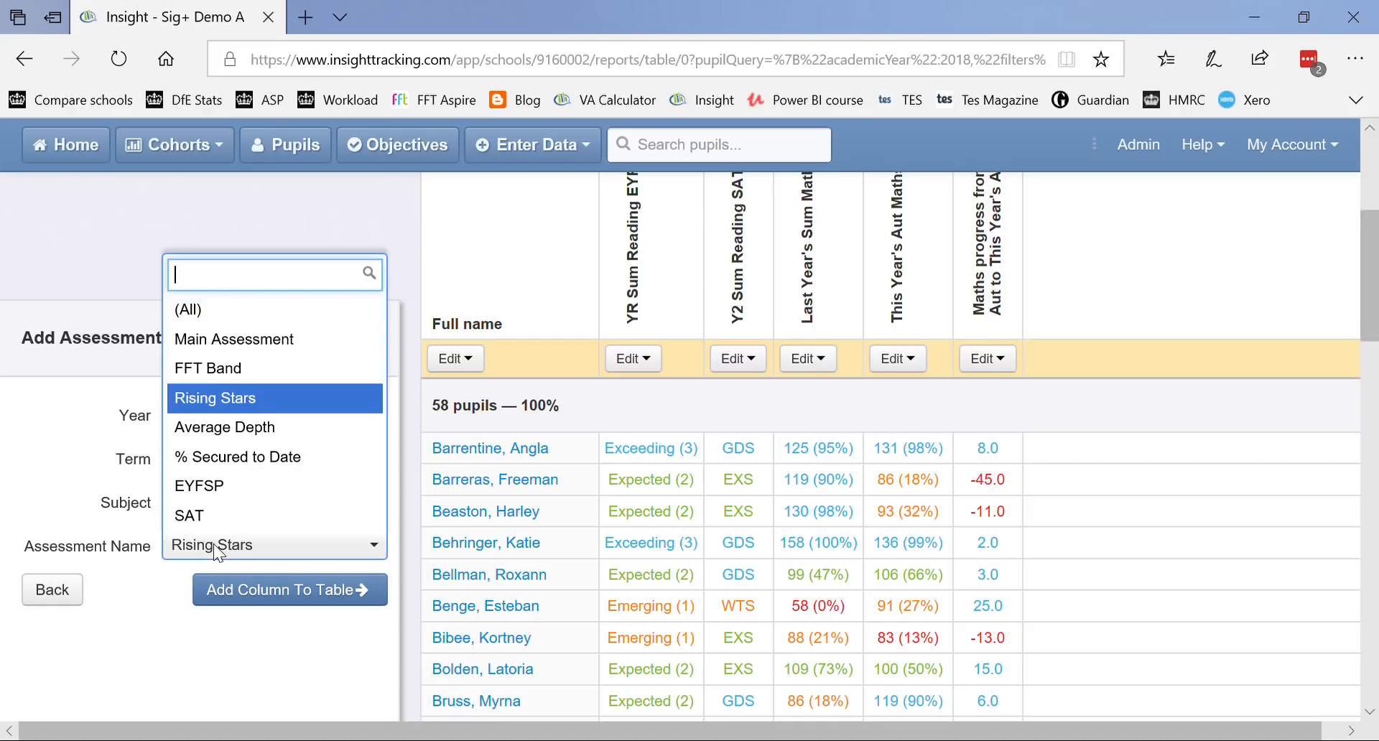
pyautogui.click(248, 341)
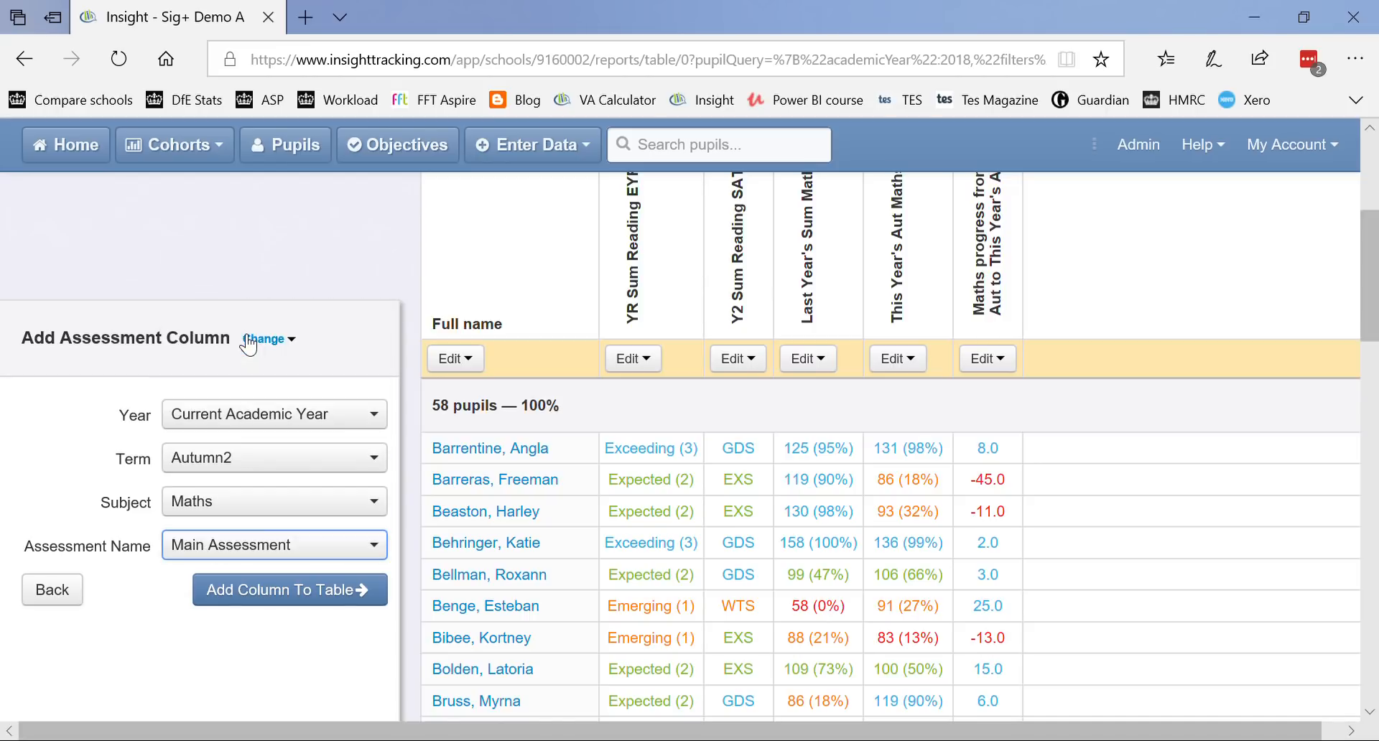
pyautogui.click(265, 595)
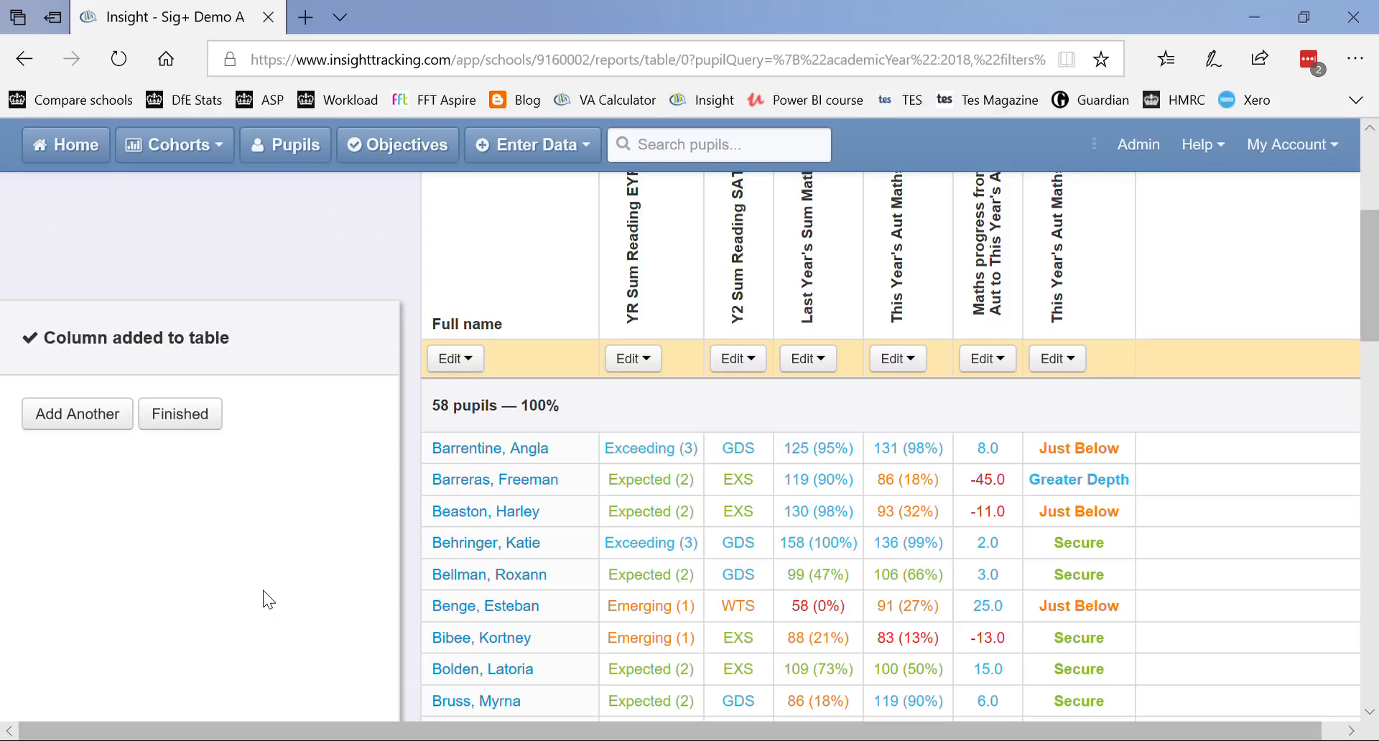
# Step: Add another current-year Maths assessment column for Autumn2, using % Secured to Date as the assessment
pyautogui.click(89, 414)
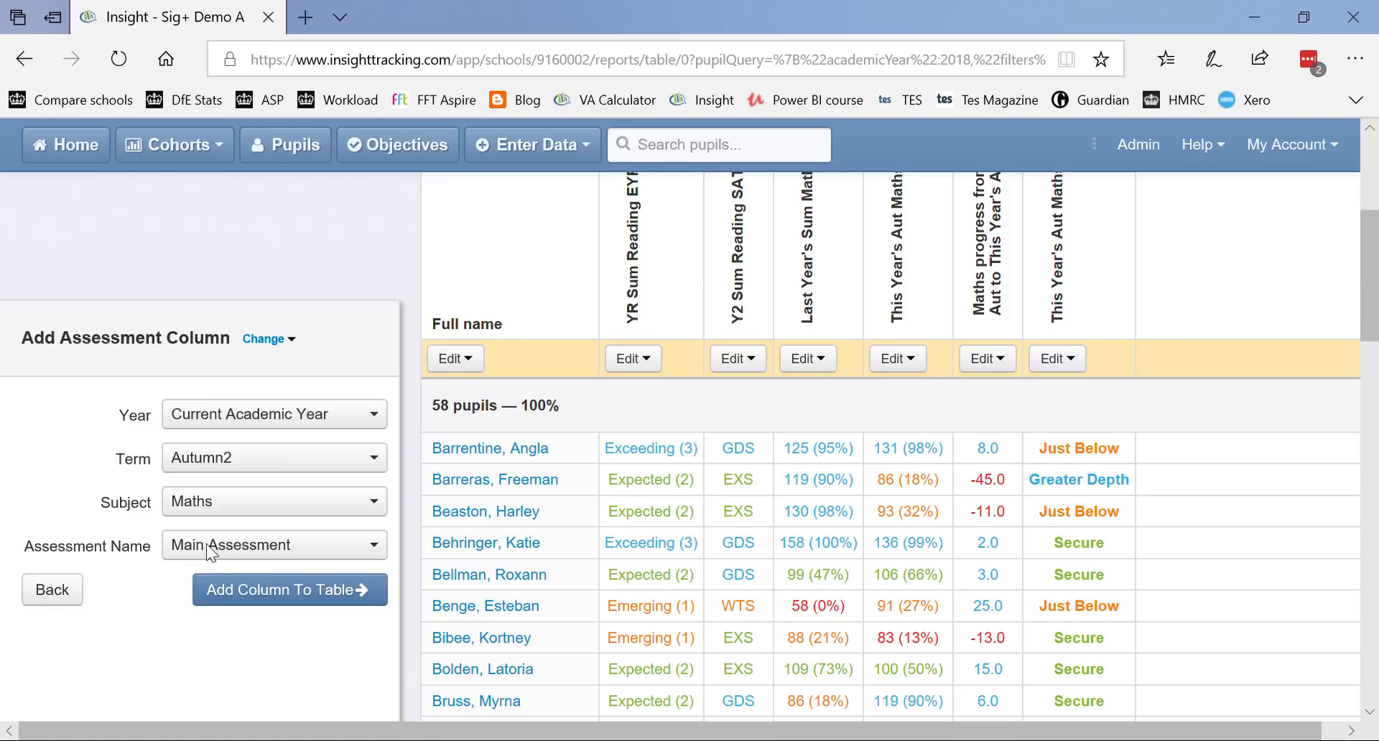
pyautogui.click(207, 544)
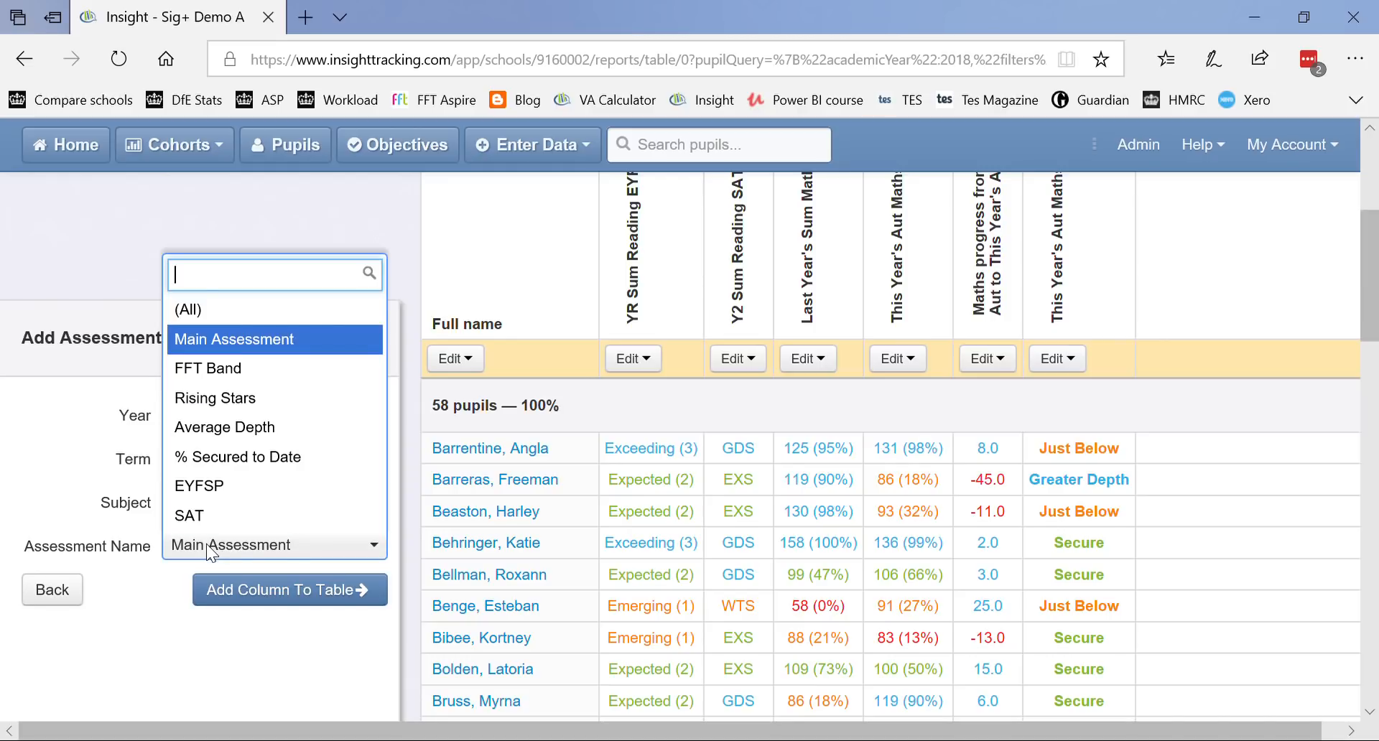
pyautogui.click(237, 460)
pyautogui.click(251, 601)
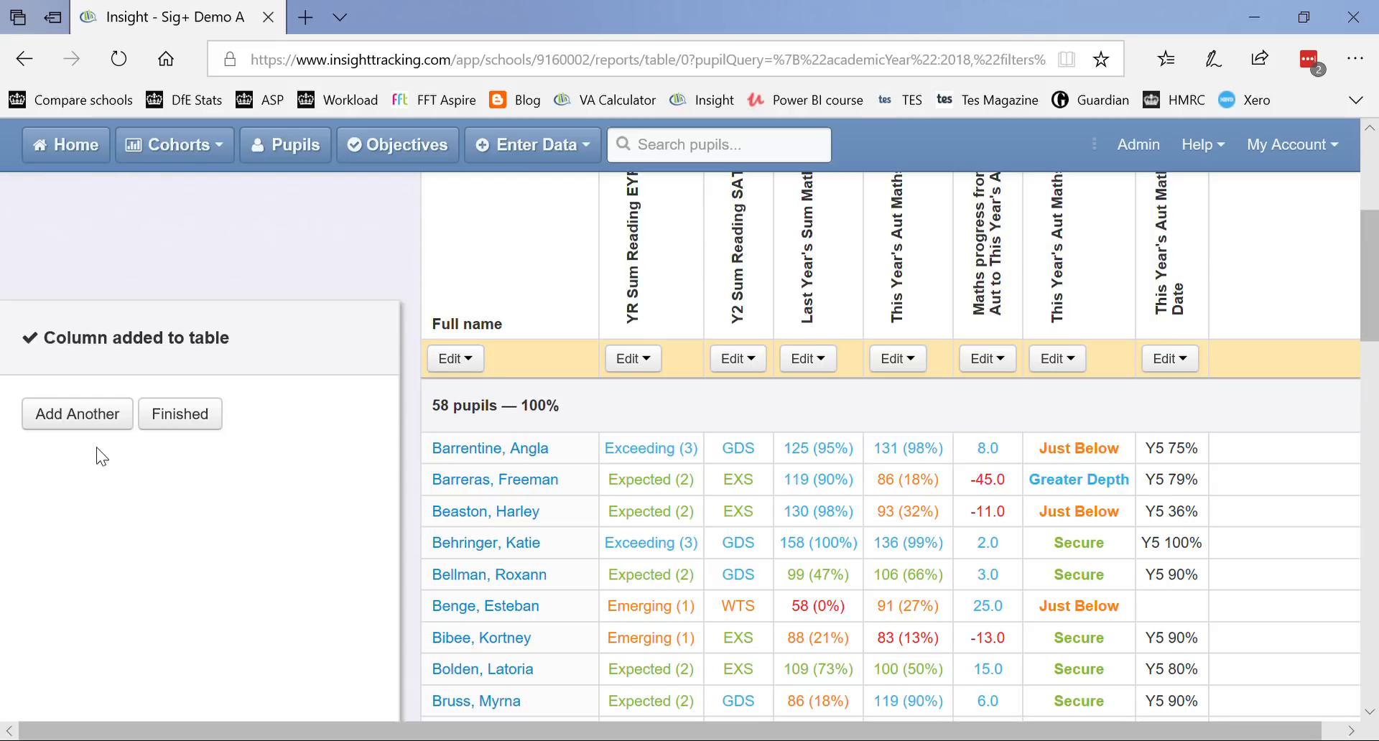
# Step: Start an A.R.E. column instead of another assessment column, with Current Academic Year as the year and (Term Parameter) as the term
pyautogui.click(83, 422)
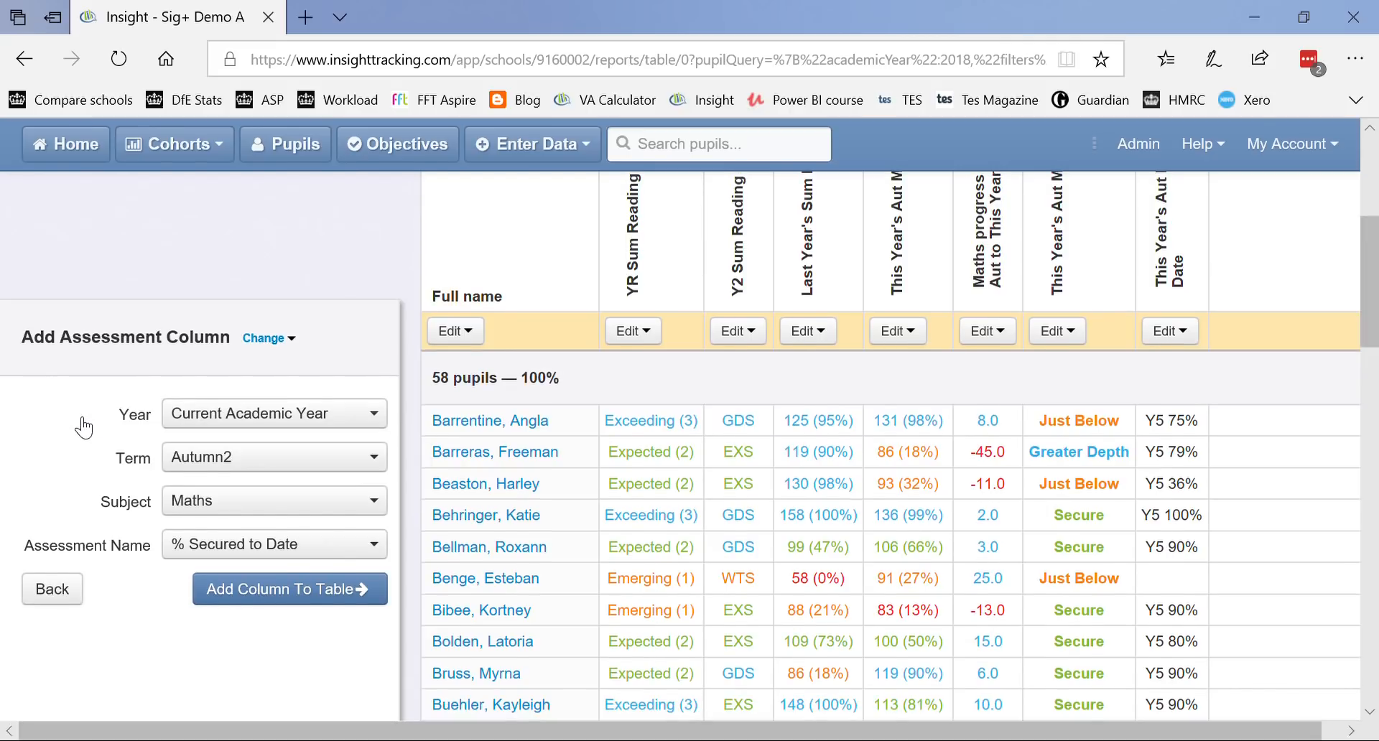
pyautogui.click(50, 590)
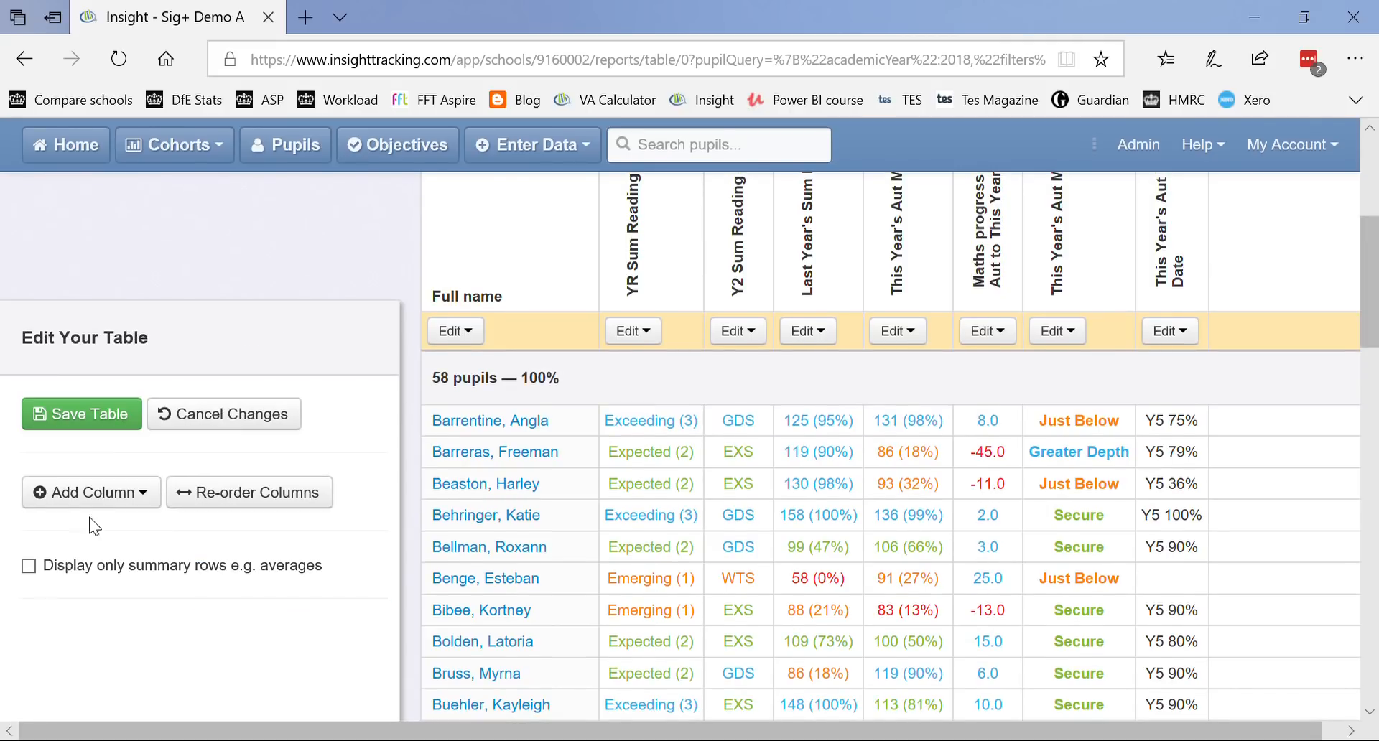
pyautogui.click(105, 499)
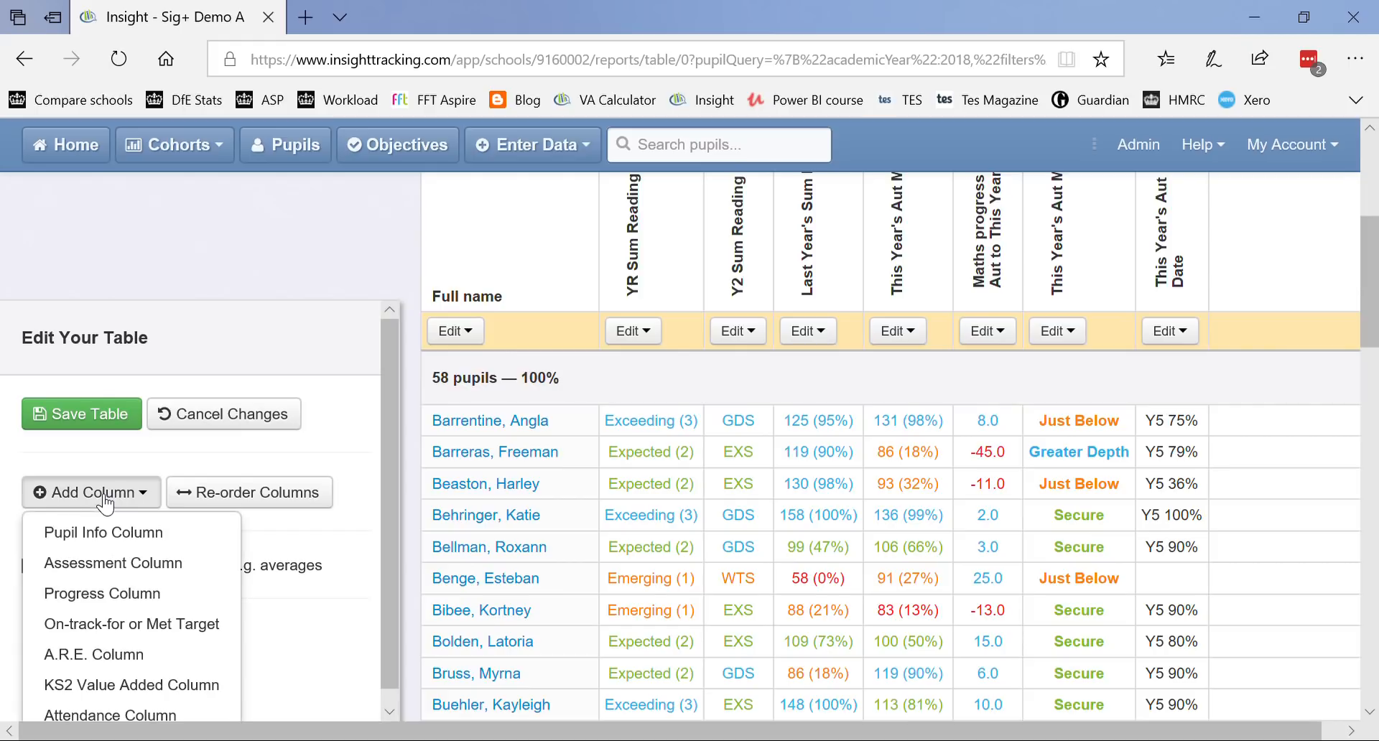
pyautogui.click(111, 655)
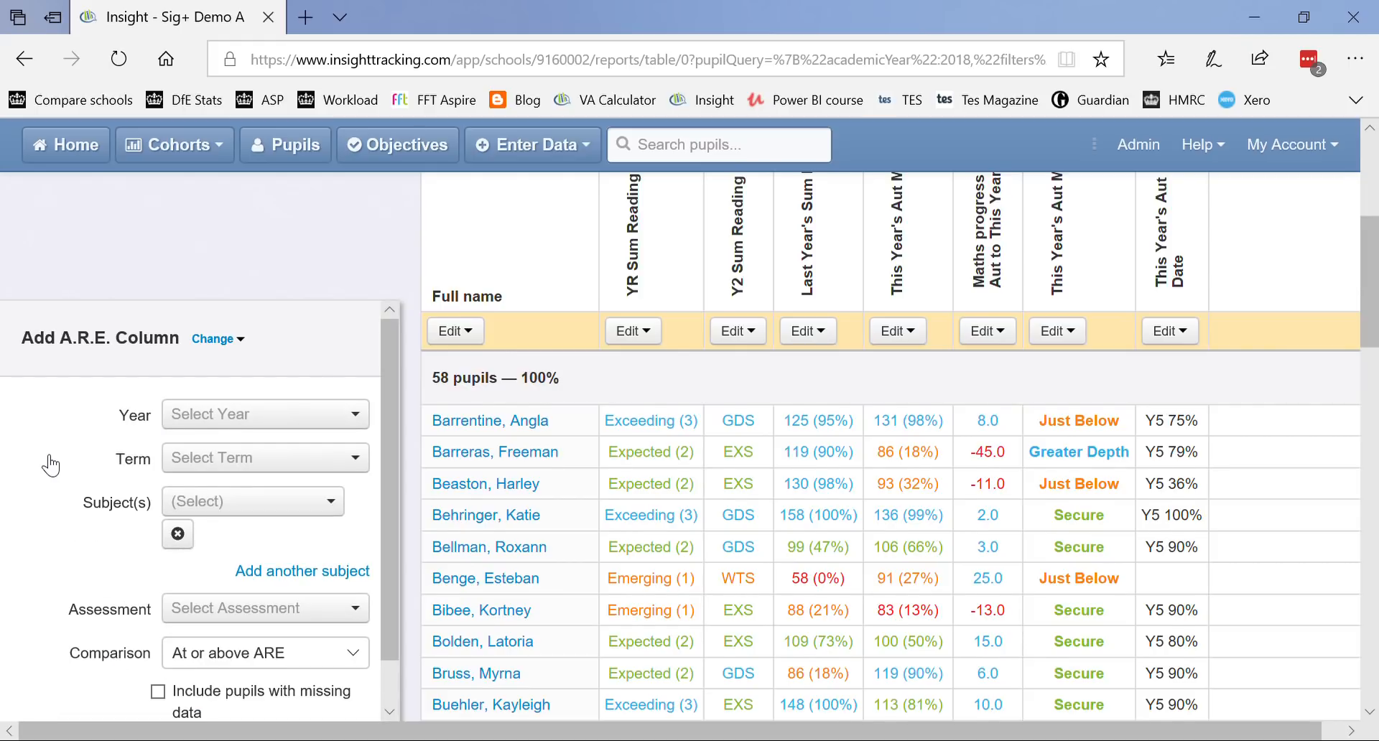
pyautogui.scroll(-1, 49, 462)
pyautogui.click(244, 367)
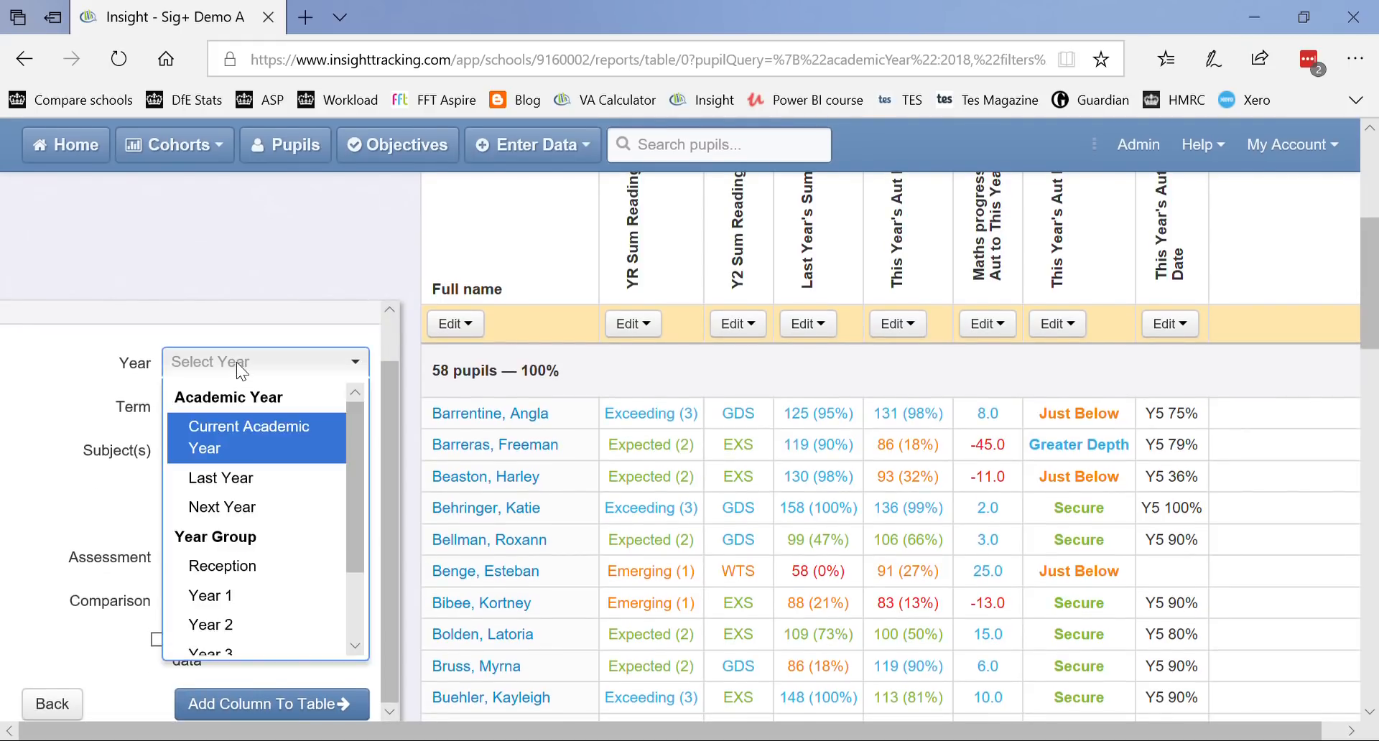
pyautogui.click(244, 431)
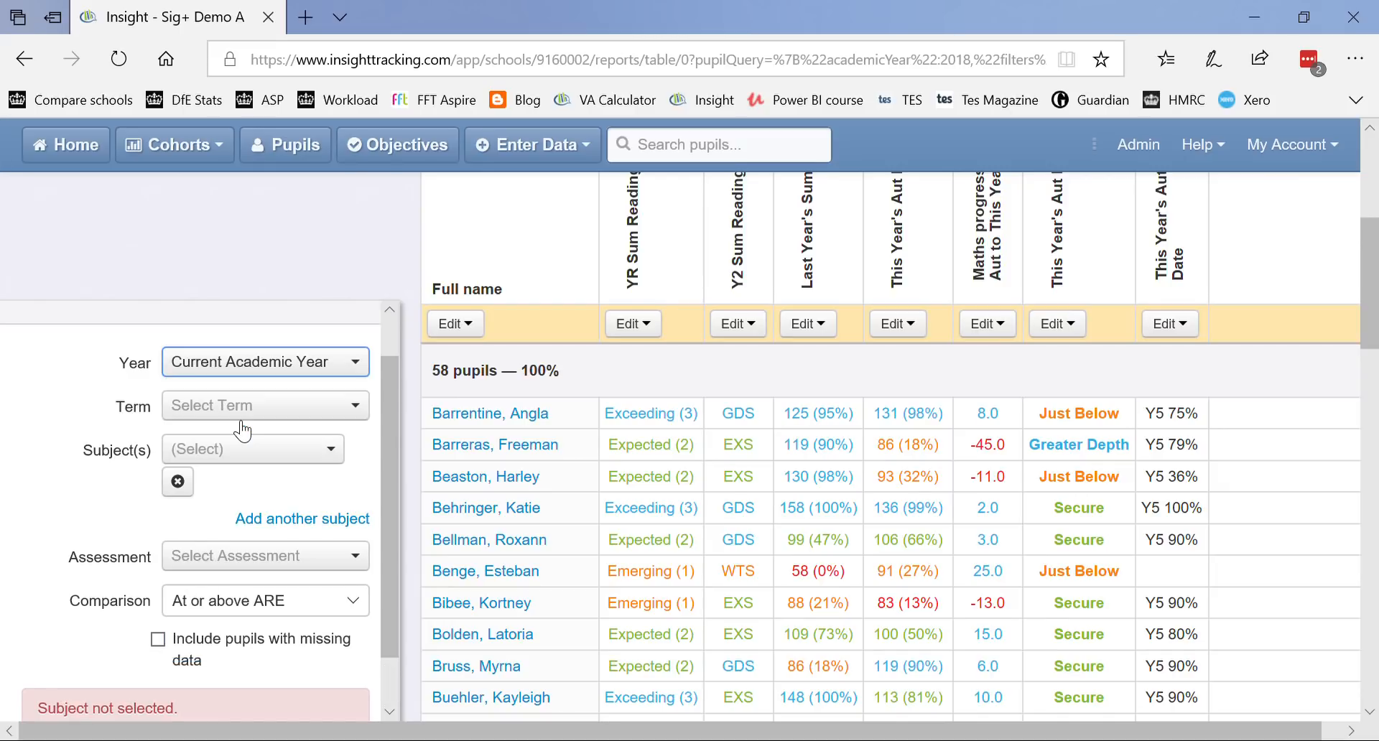
pyautogui.click(231, 412)
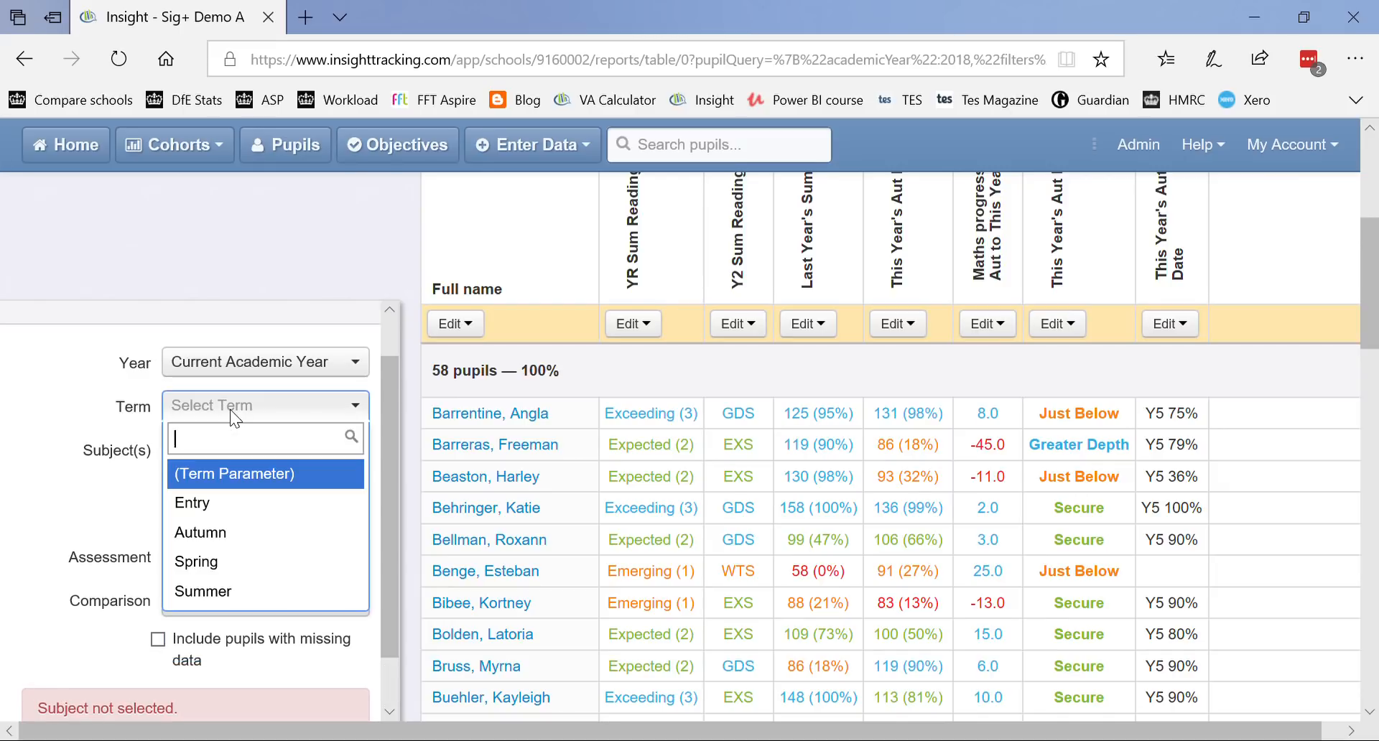
pyautogui.click(238, 474)
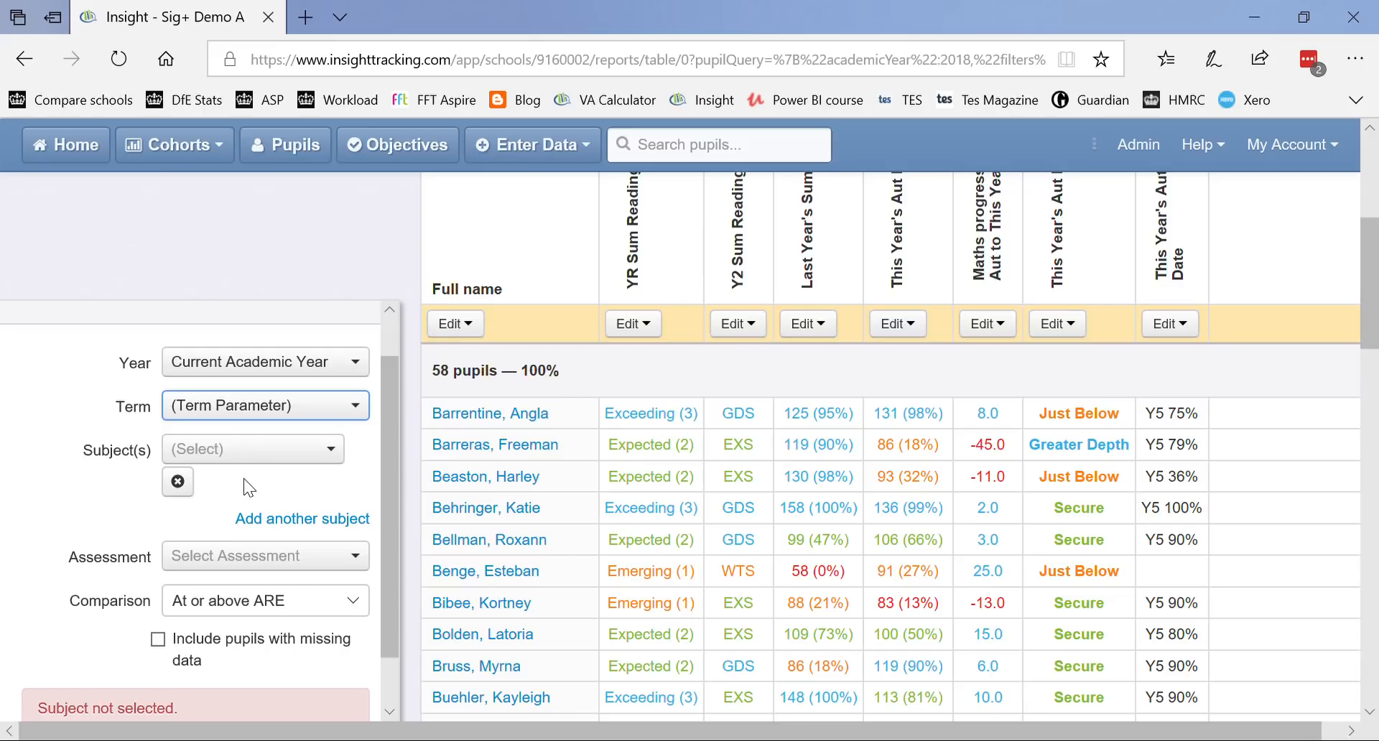
# Step: Select Reading, Writing and Maths as the A.R.E. column's three subjects
pyautogui.click(252, 453)
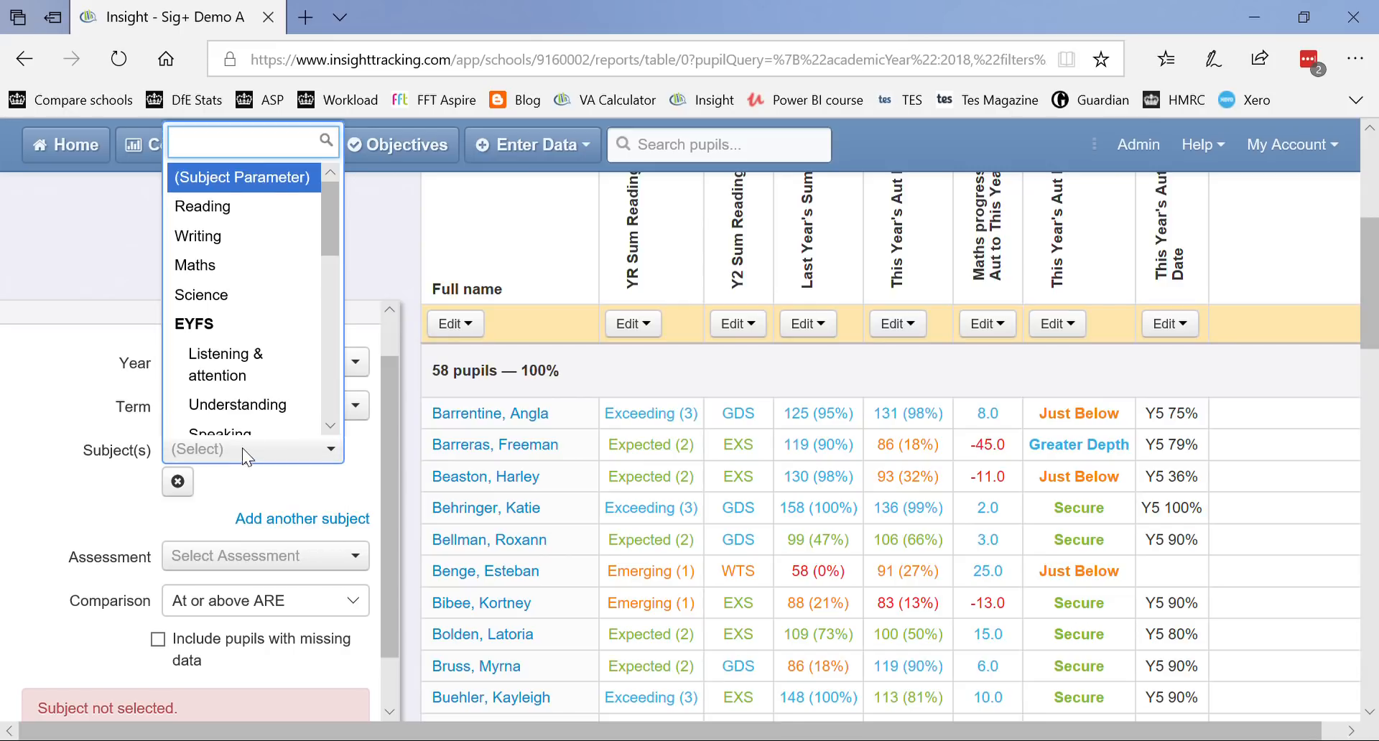
pyautogui.scroll(-1, 232, 230)
pyautogui.click(224, 196)
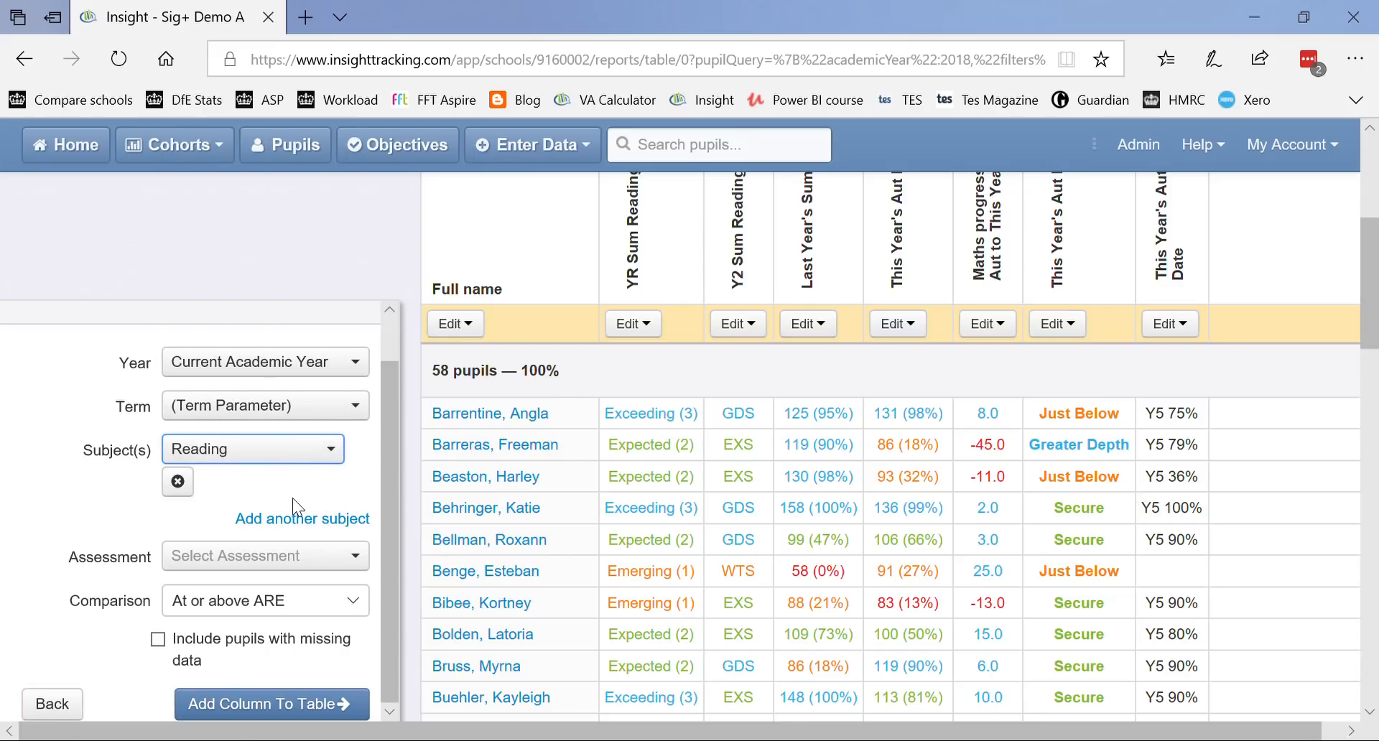
pyautogui.click(296, 519)
pyautogui.click(266, 519)
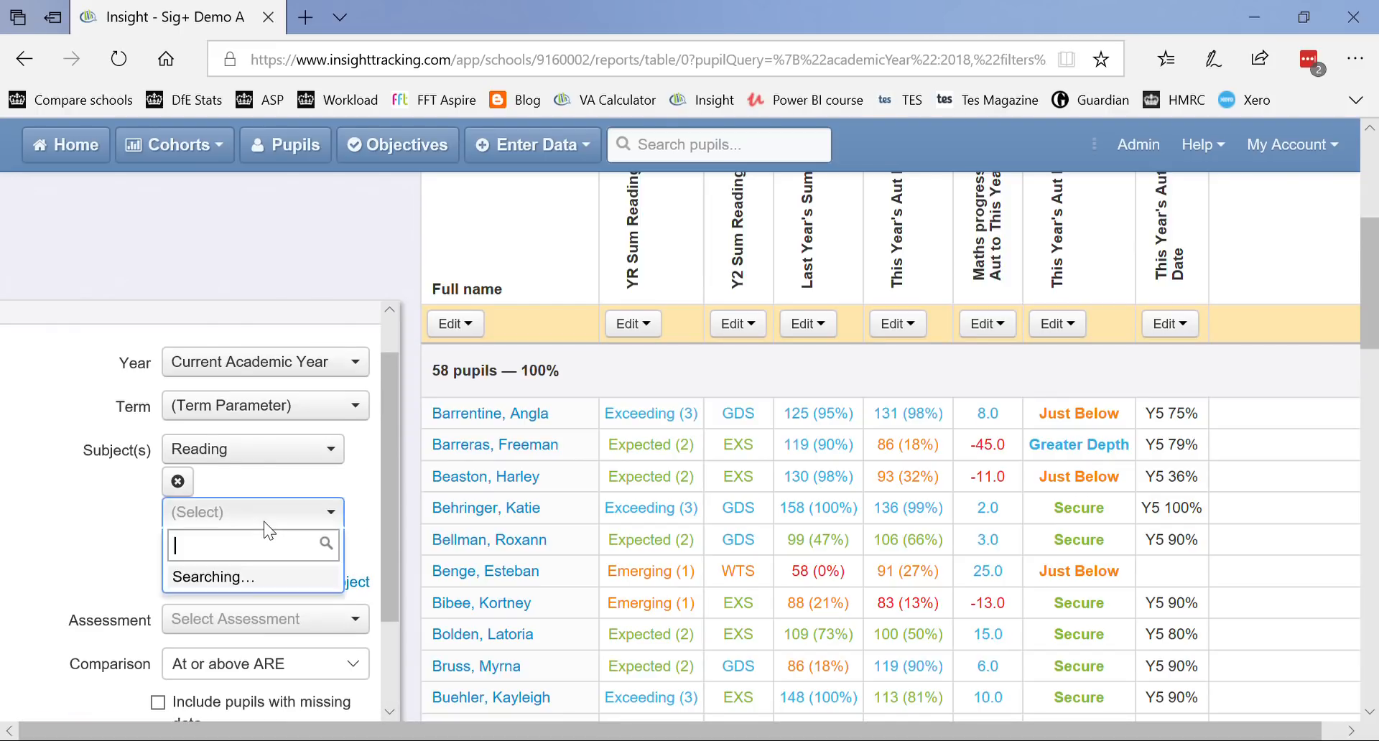
pyautogui.scroll(-1, 209, 348)
pyautogui.click(216, 282)
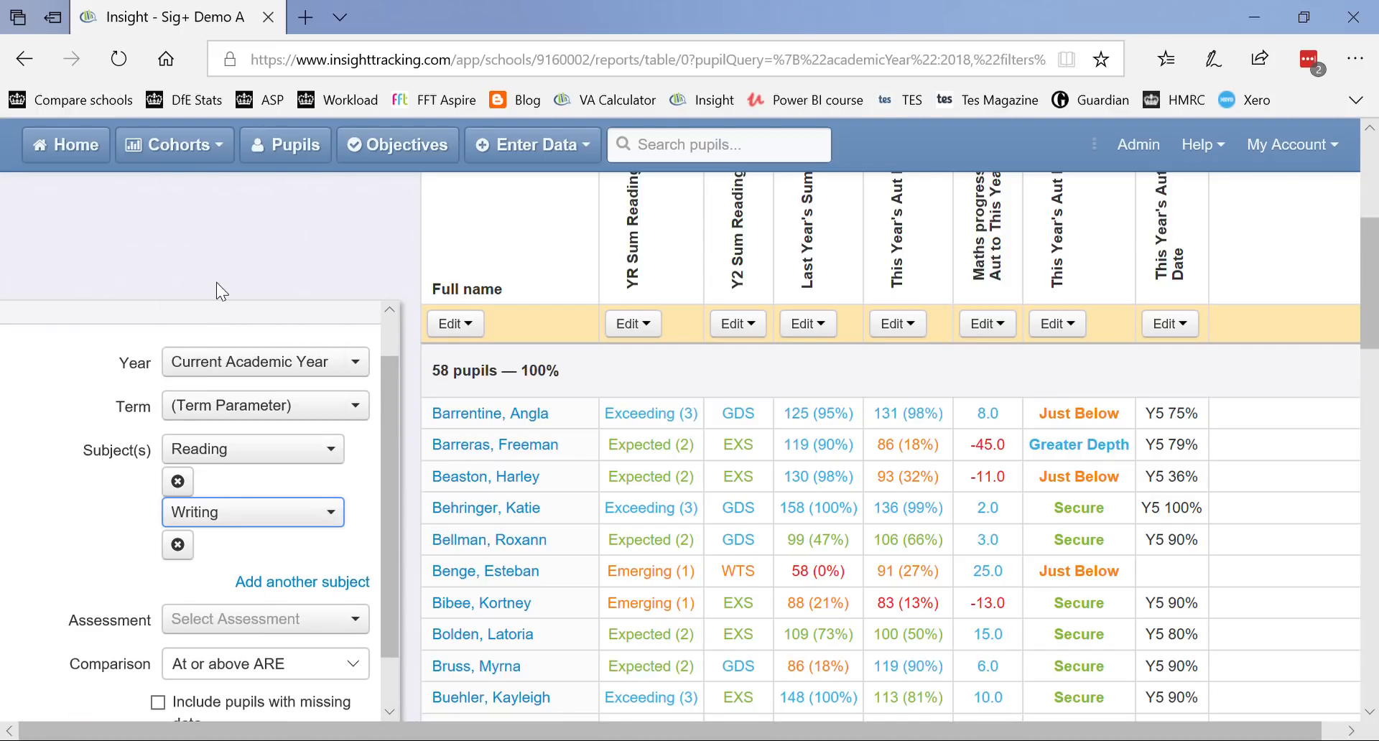
pyautogui.click(304, 582)
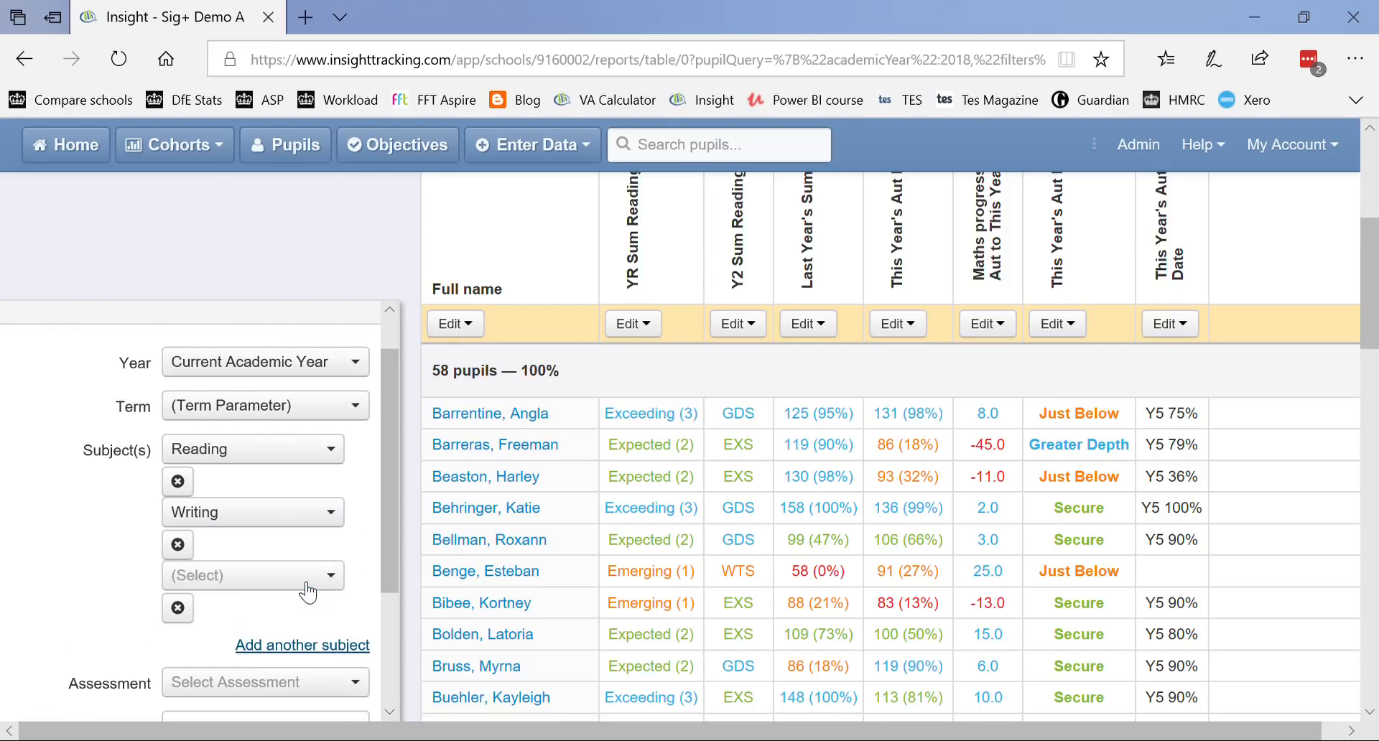
pyautogui.click(272, 586)
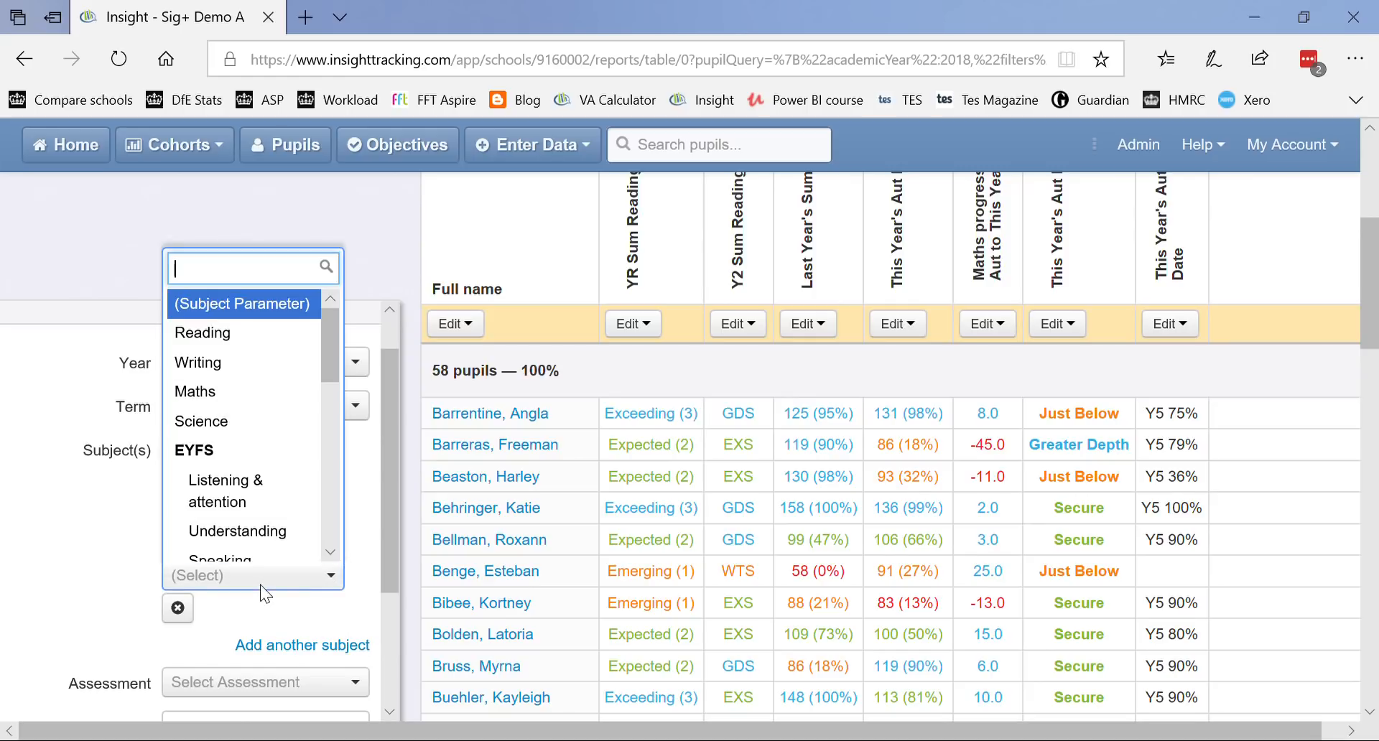
pyautogui.click(218, 393)
# Step: Set the A.R.E. column's assessment to Main Assessment and add the column to the table with the At or above ARE comparison
pyautogui.scroll(-1, 102, 550)
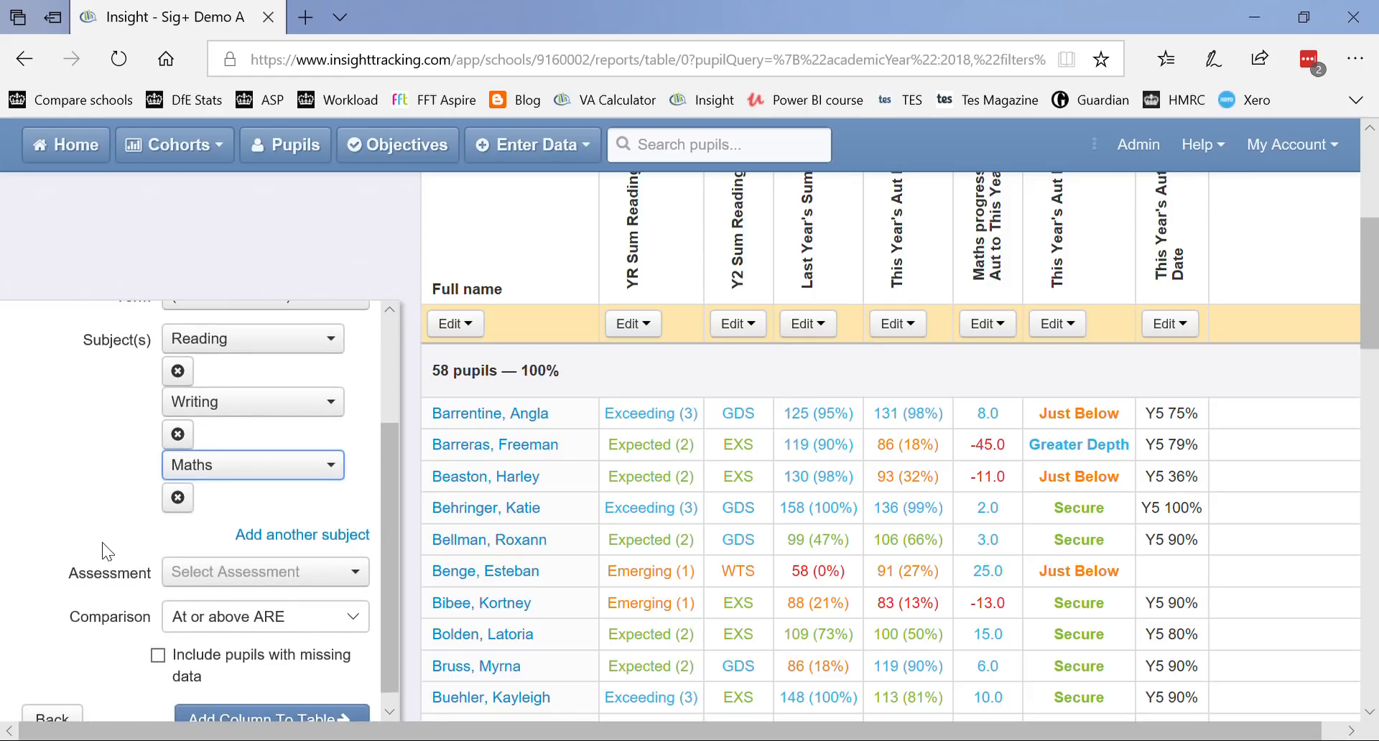
pyautogui.click(206, 577)
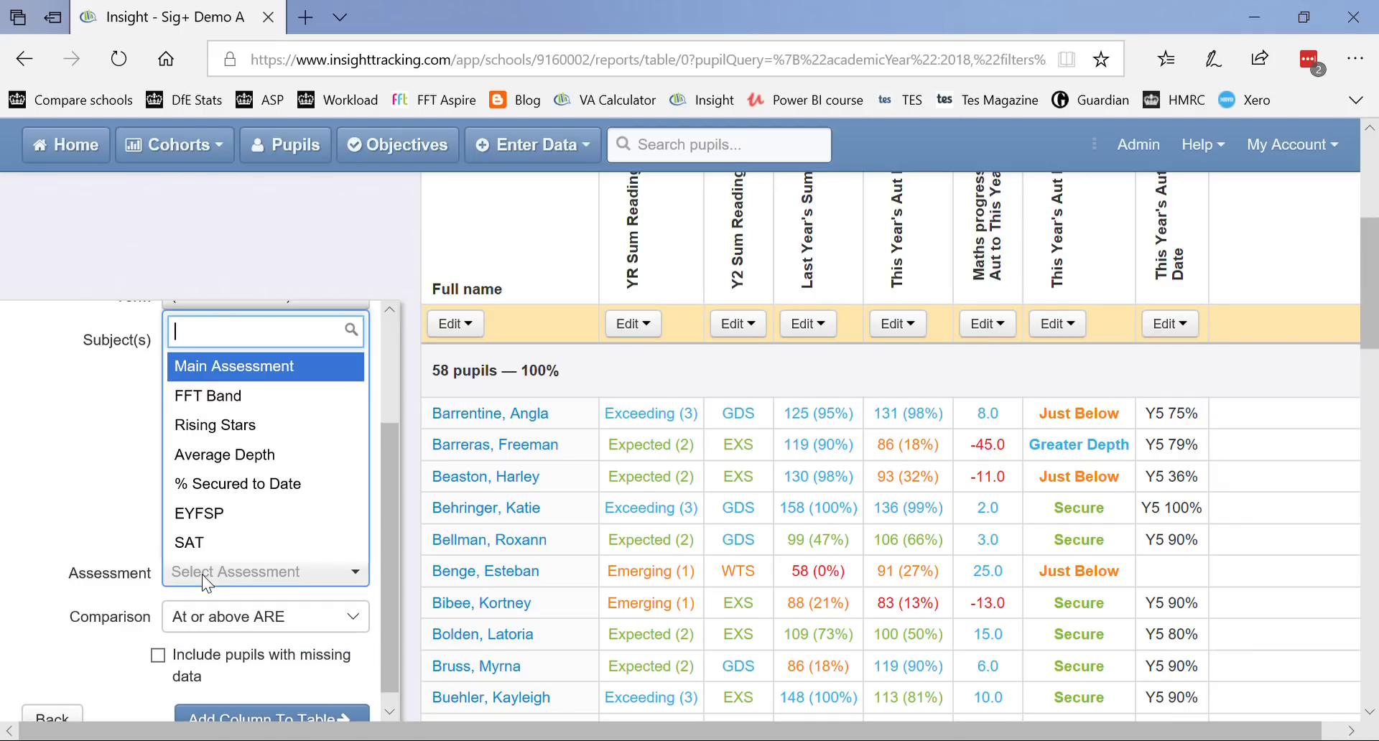
pyautogui.click(227, 370)
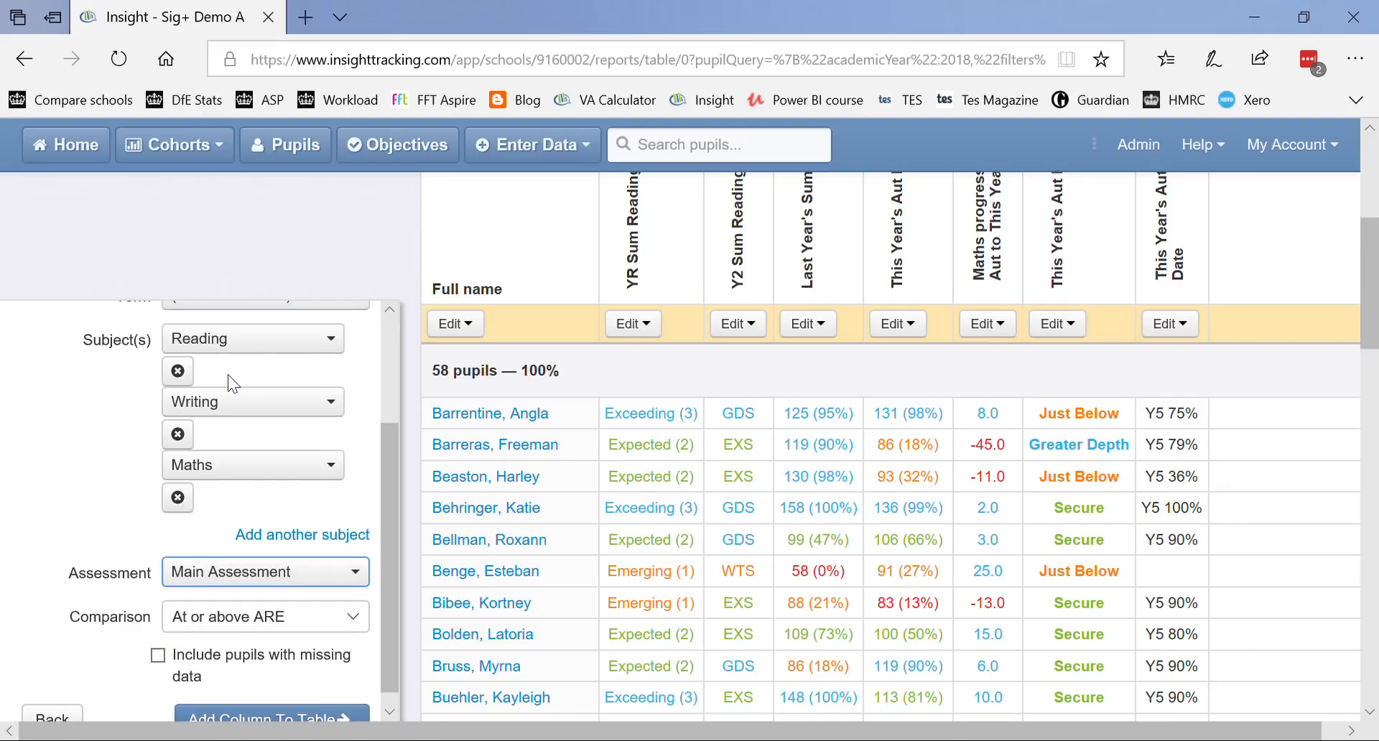
pyautogui.scroll(-2, 105, 471)
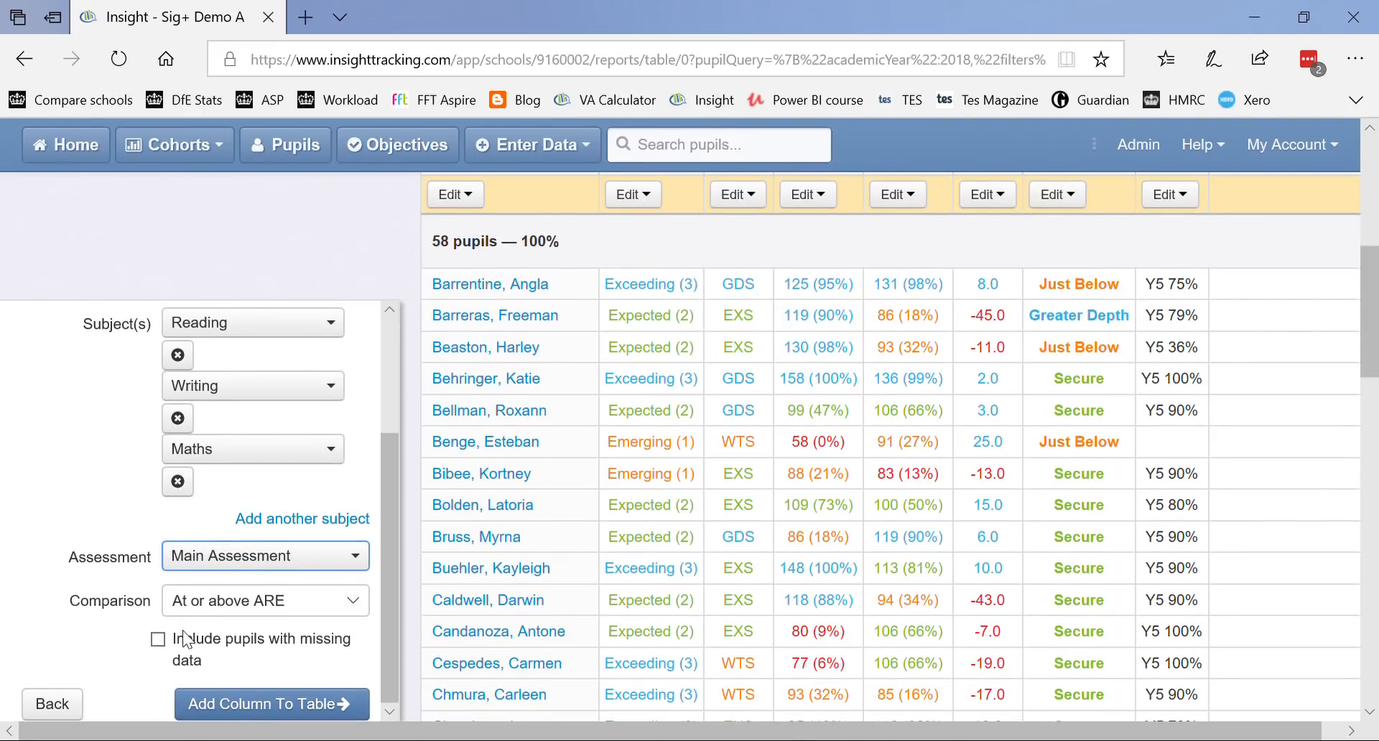
pyautogui.click(244, 707)
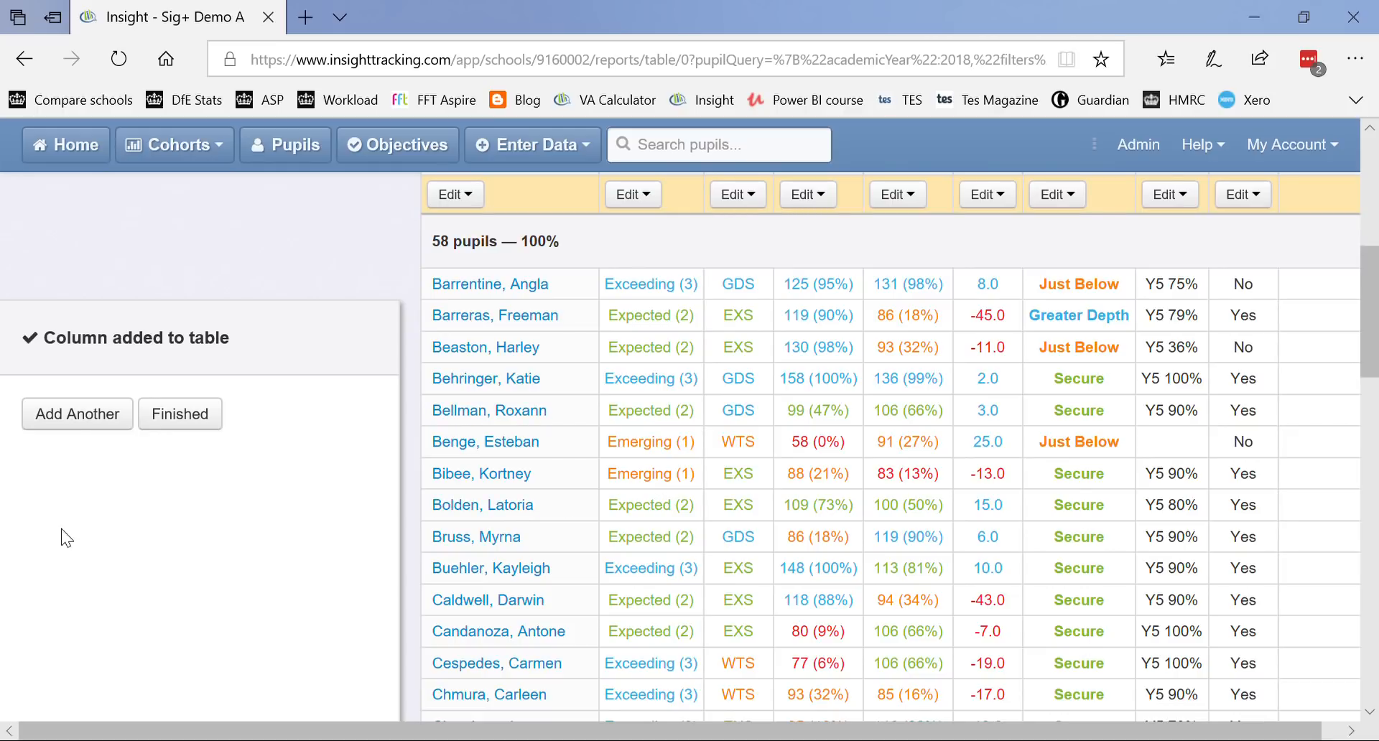
# Step: Add another A.R.E. column for only Reading and Maths, removing Writing and using Rising Stars as the assessment
pyautogui.click(71, 423)
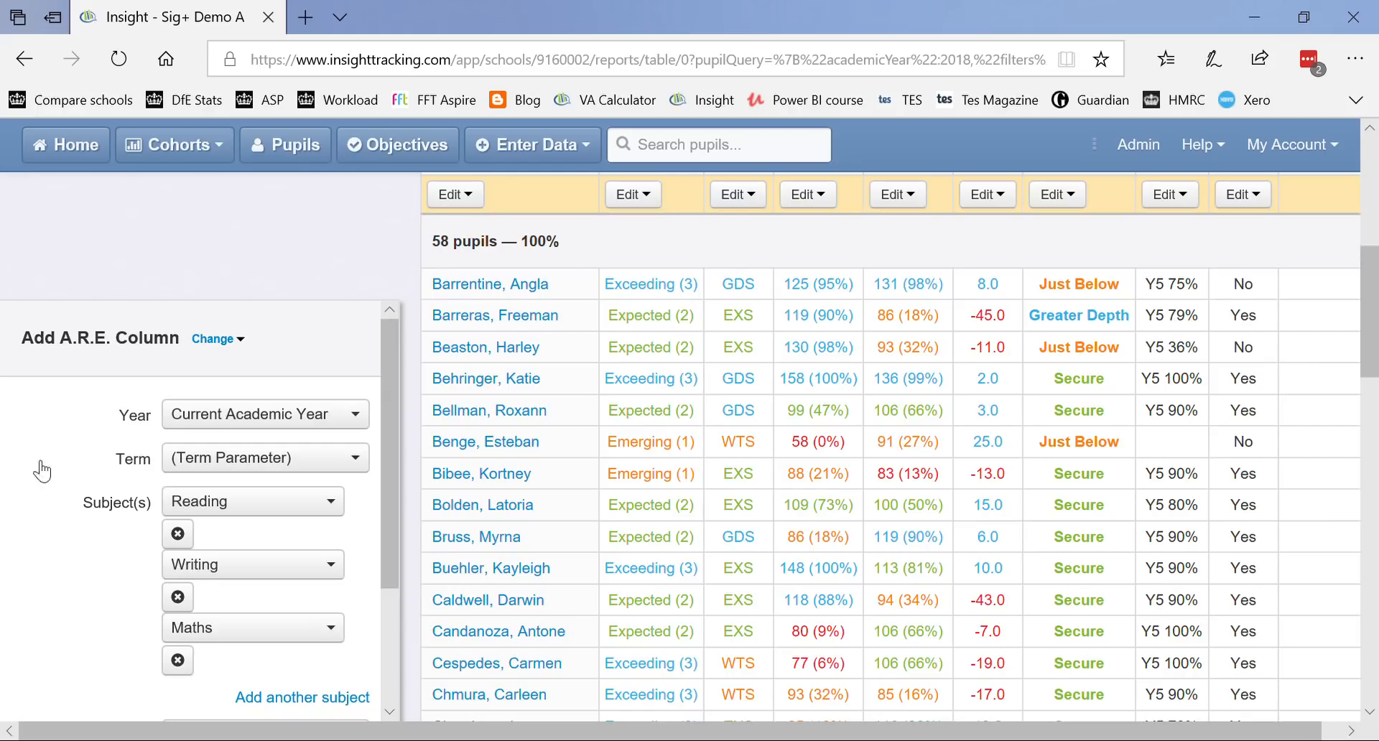
pyautogui.click(178, 597)
pyautogui.scroll(-2, 106, 590)
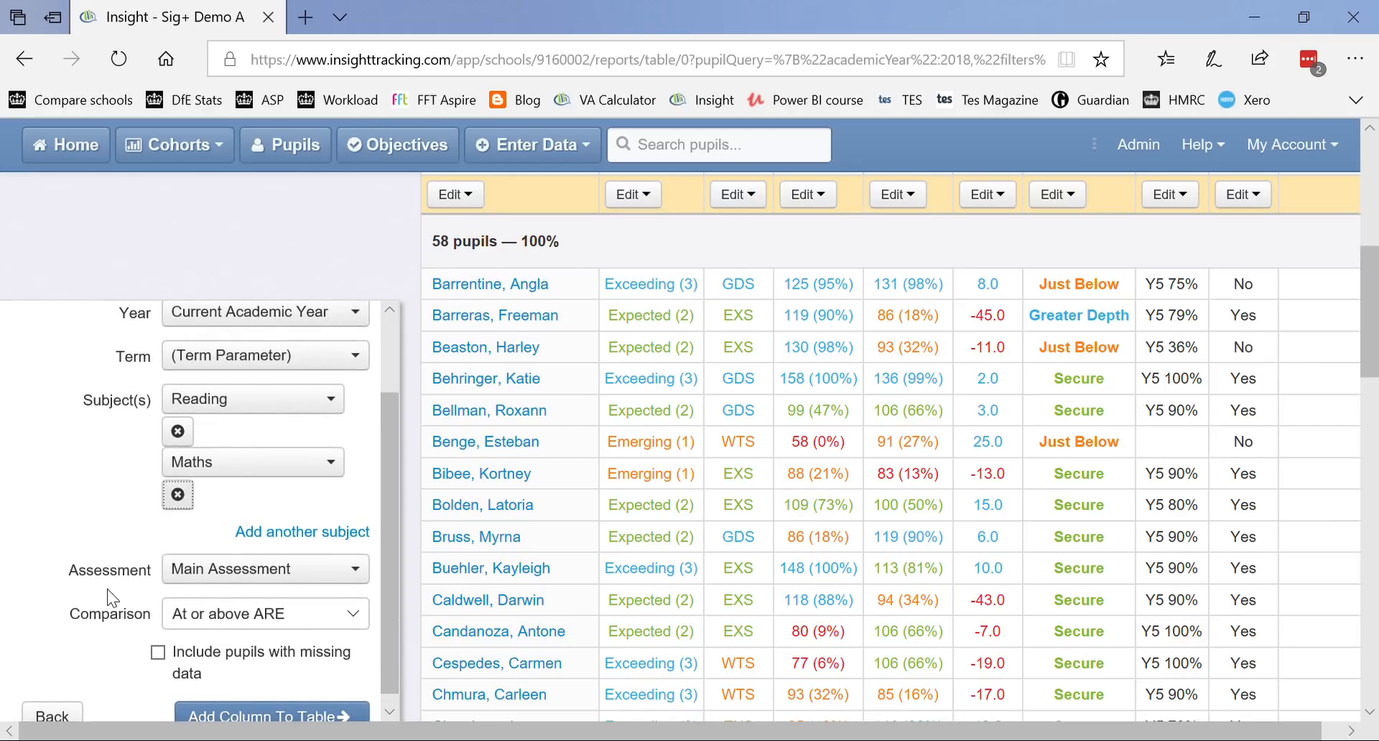
pyautogui.click(223, 579)
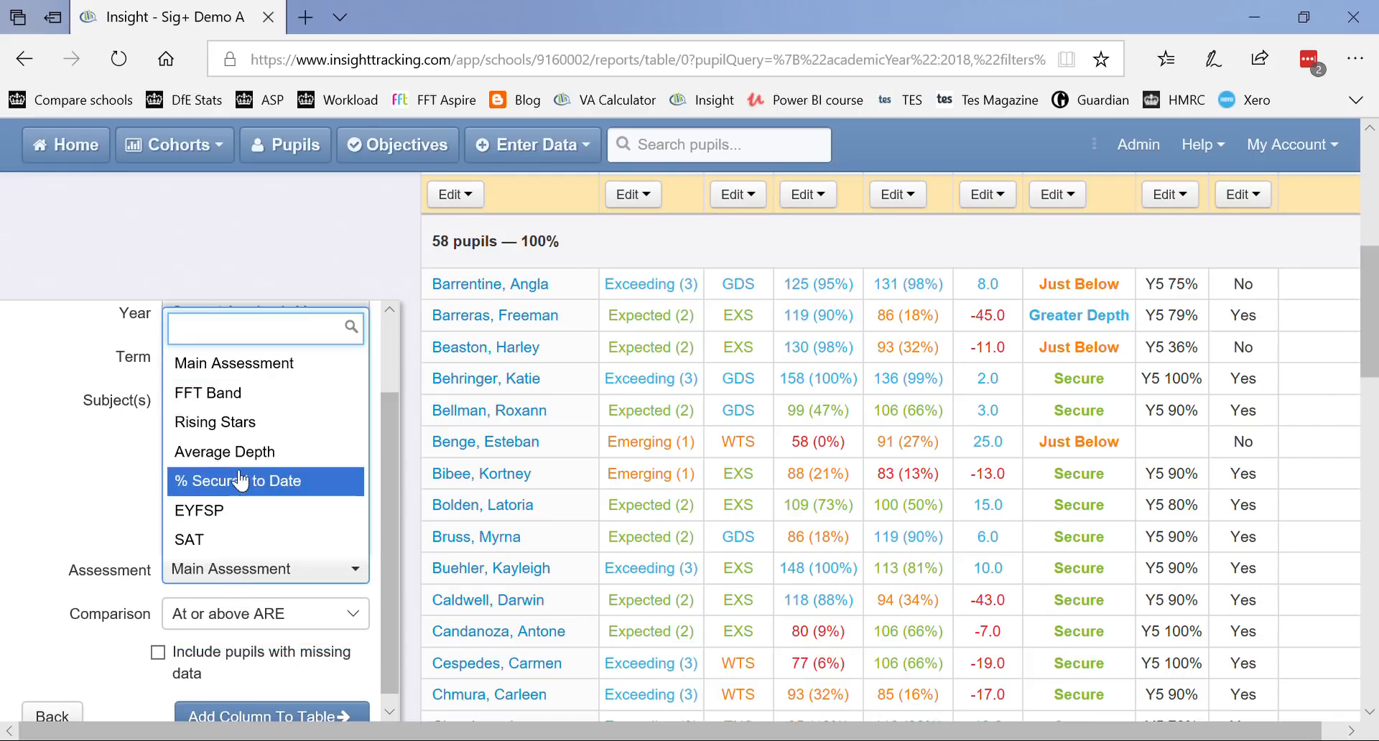
pyautogui.click(241, 432)
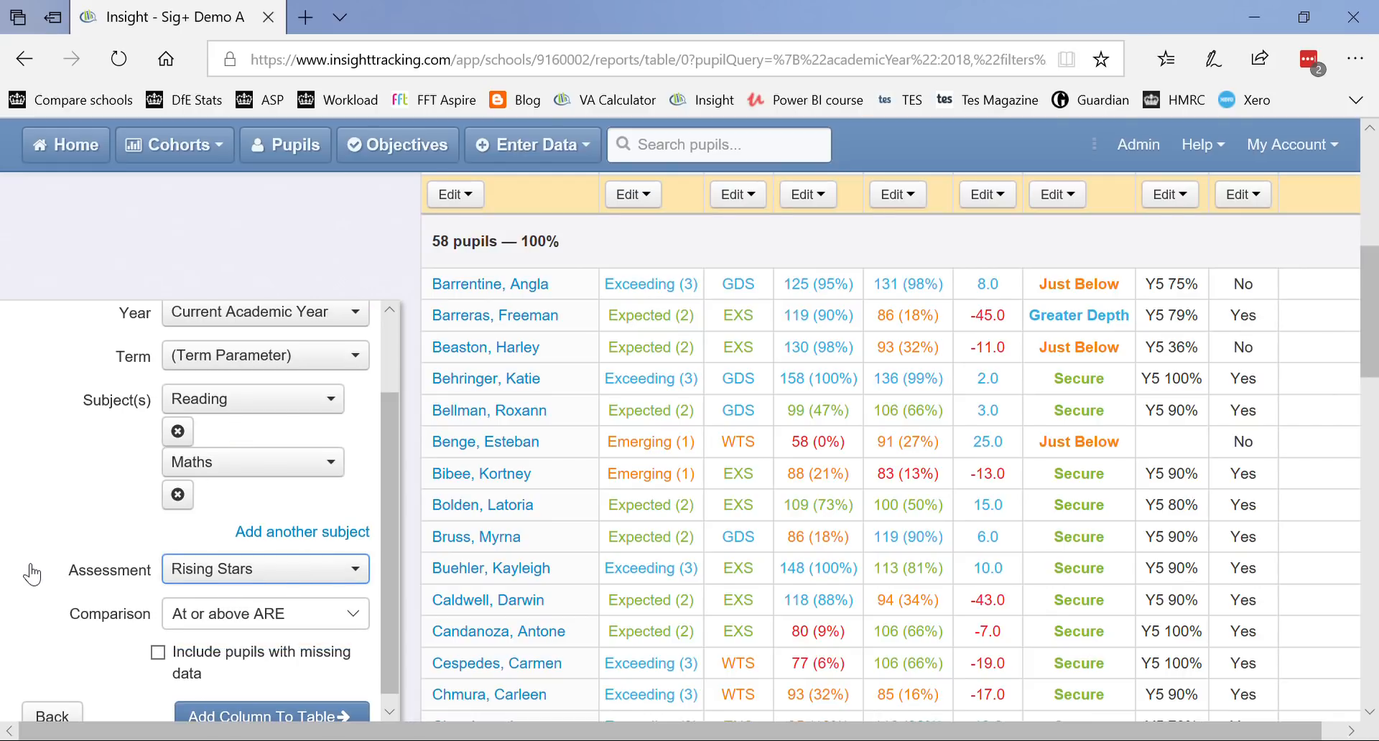
pyautogui.scroll(-3, 29, 571)
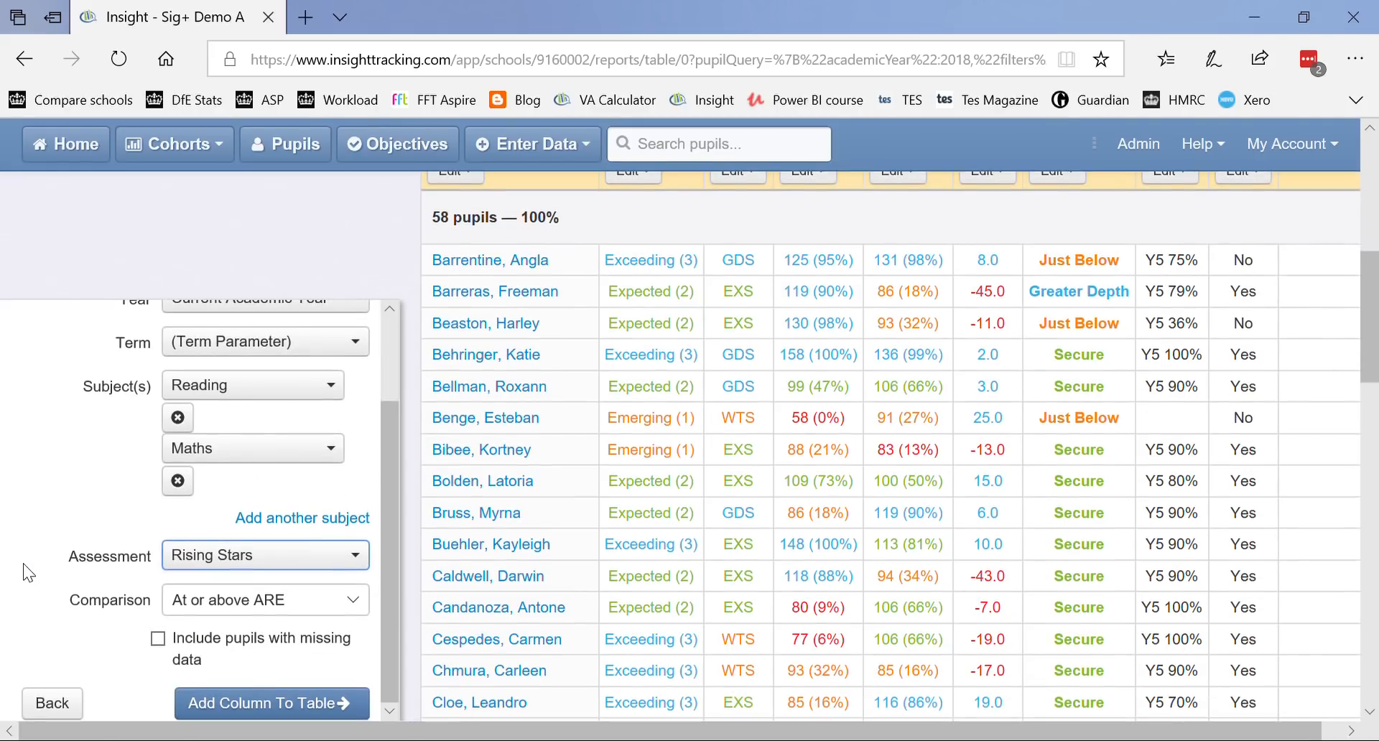
pyautogui.click(250, 705)
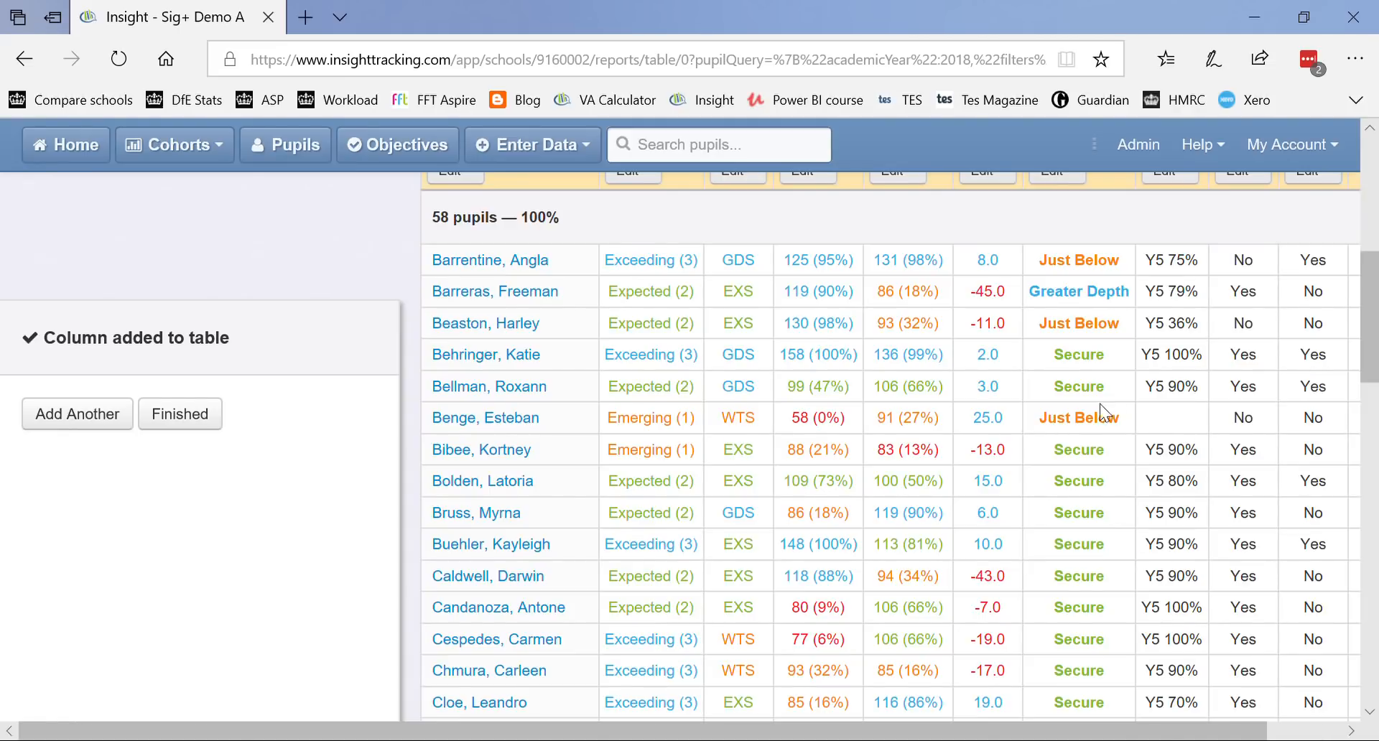
# Step: Finish adding columns and save the table under the name "test table 3"
pyautogui.scroll(2, 1108, 403)
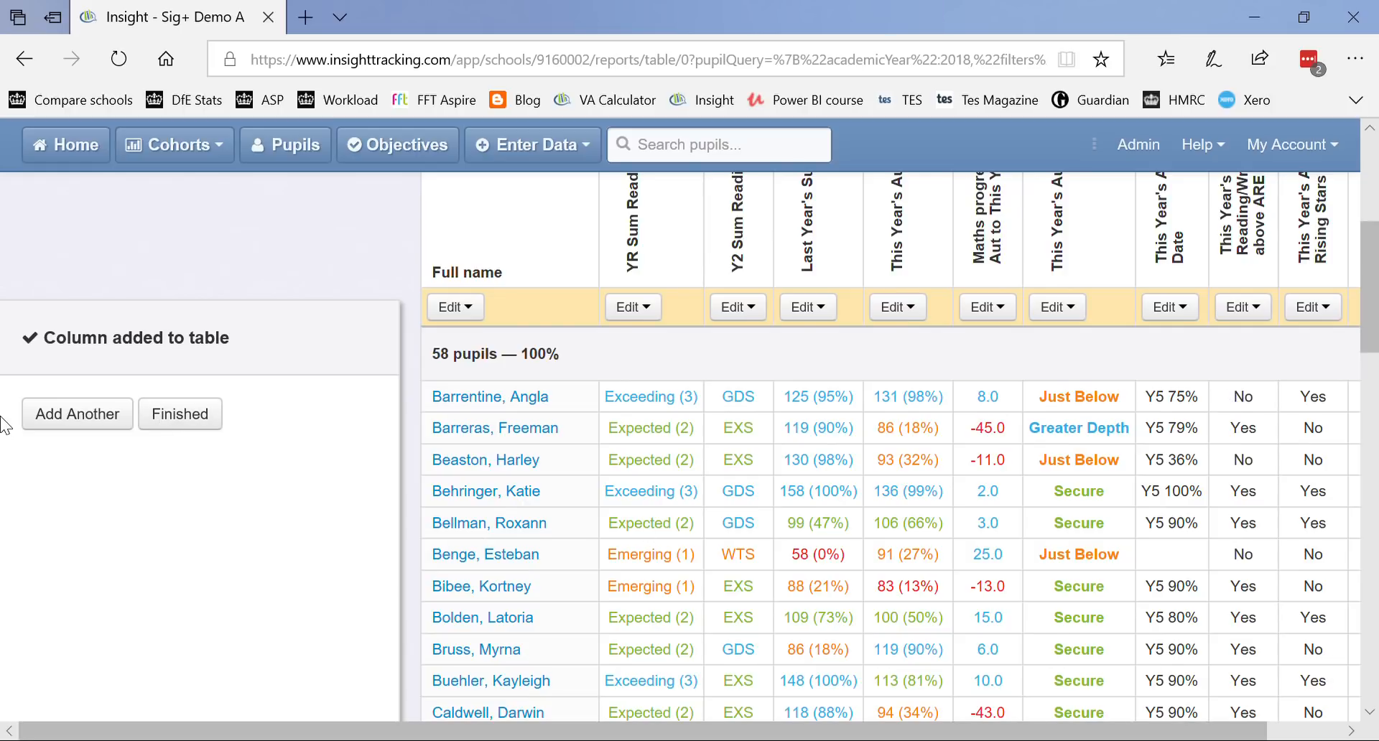
pyautogui.click(183, 421)
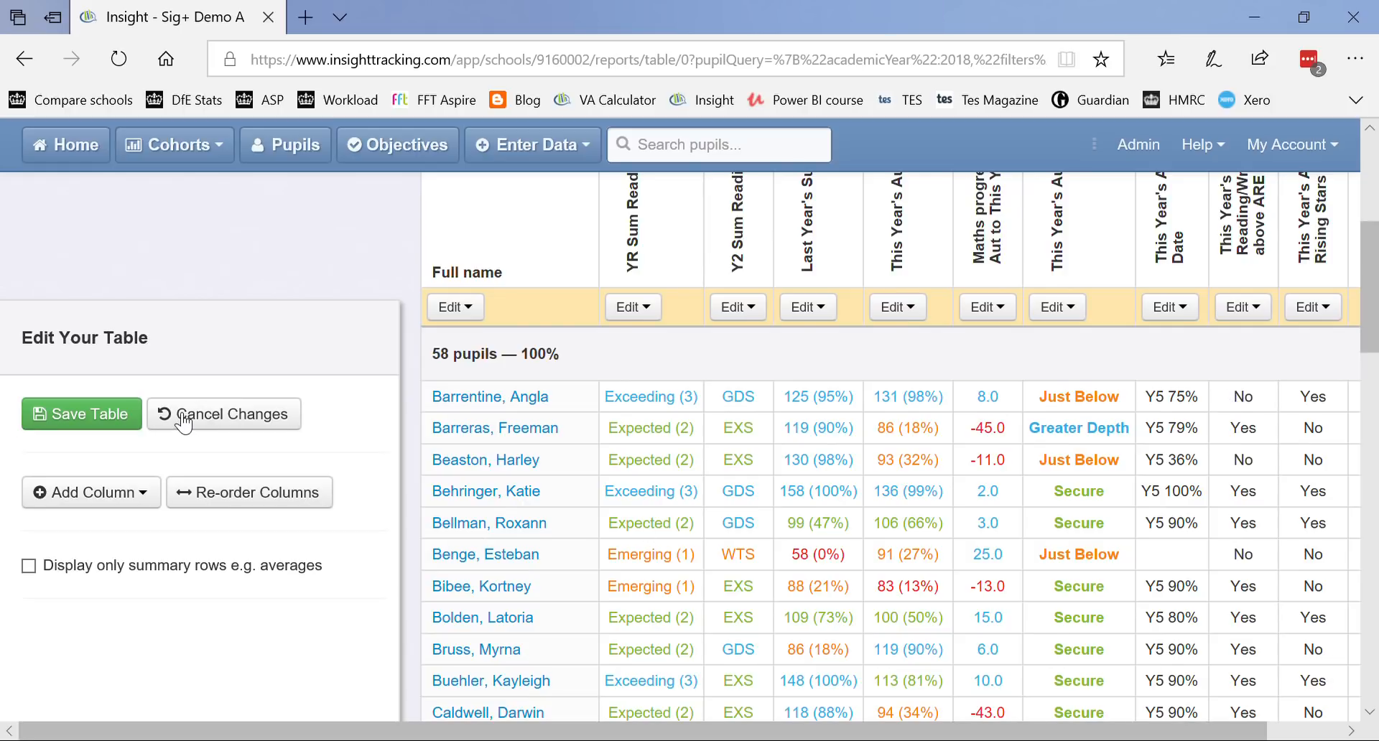
pyautogui.click(108, 424)
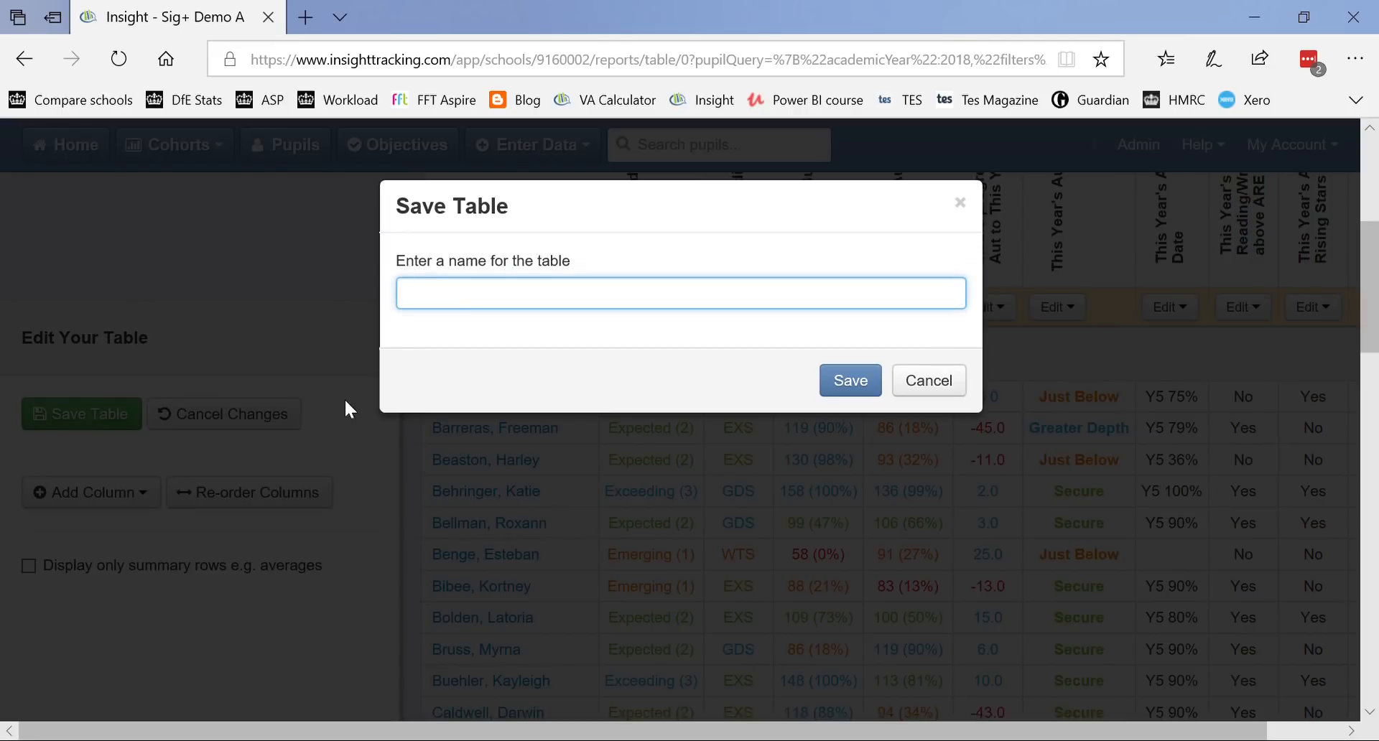
pyautogui.write('test table 3')
pyautogui.click(850, 382)
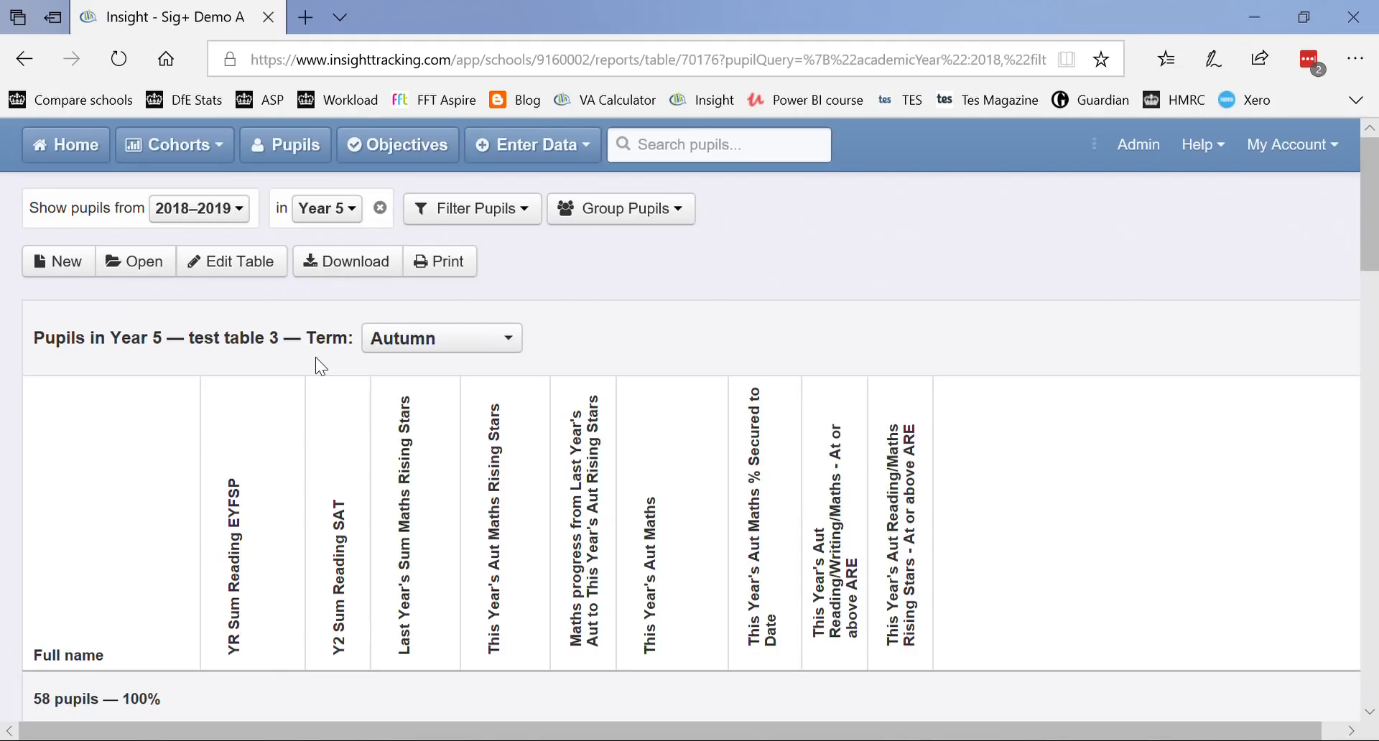
# Step: Review the saved table, reopen it for editing and limit it to summary rows only
pyautogui.scroll(-8, 316, 357)
pyautogui.scroll(-1, 316, 357)
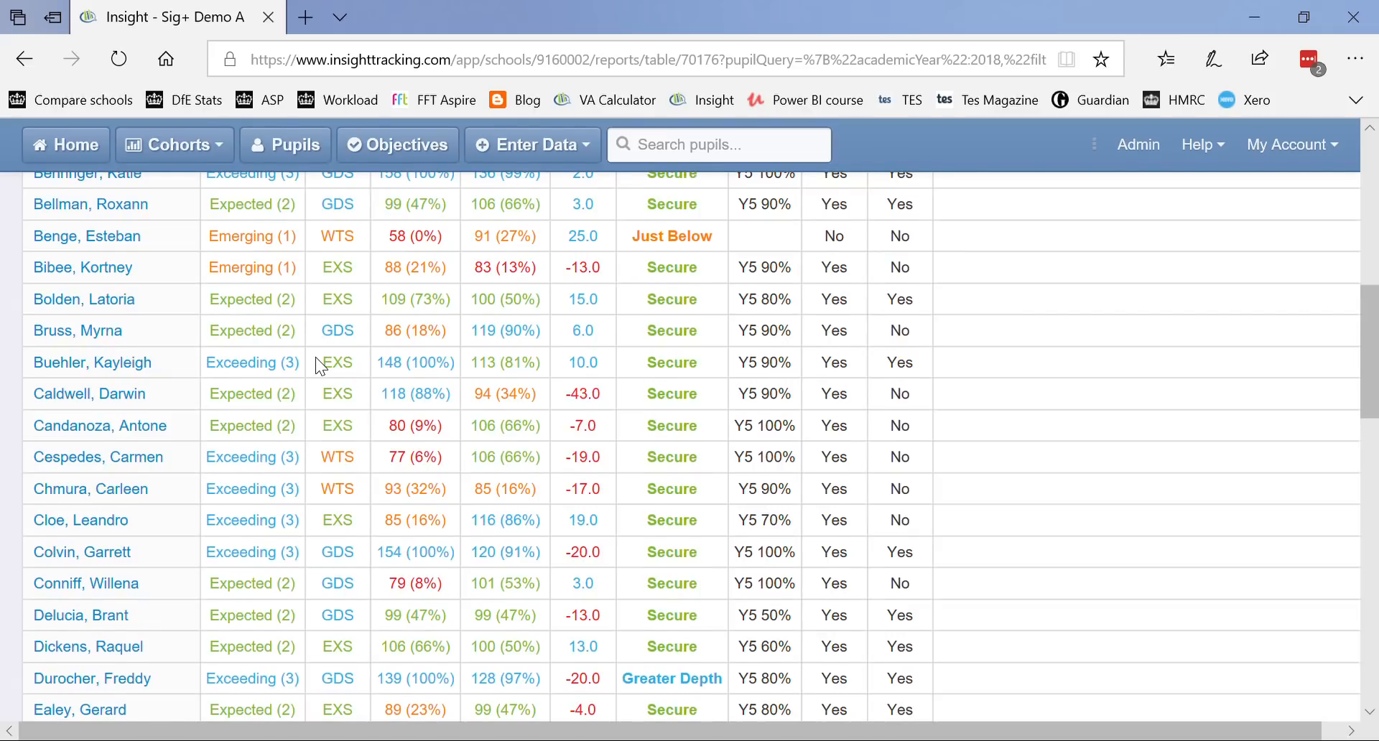
pyautogui.scroll(9, 316, 356)
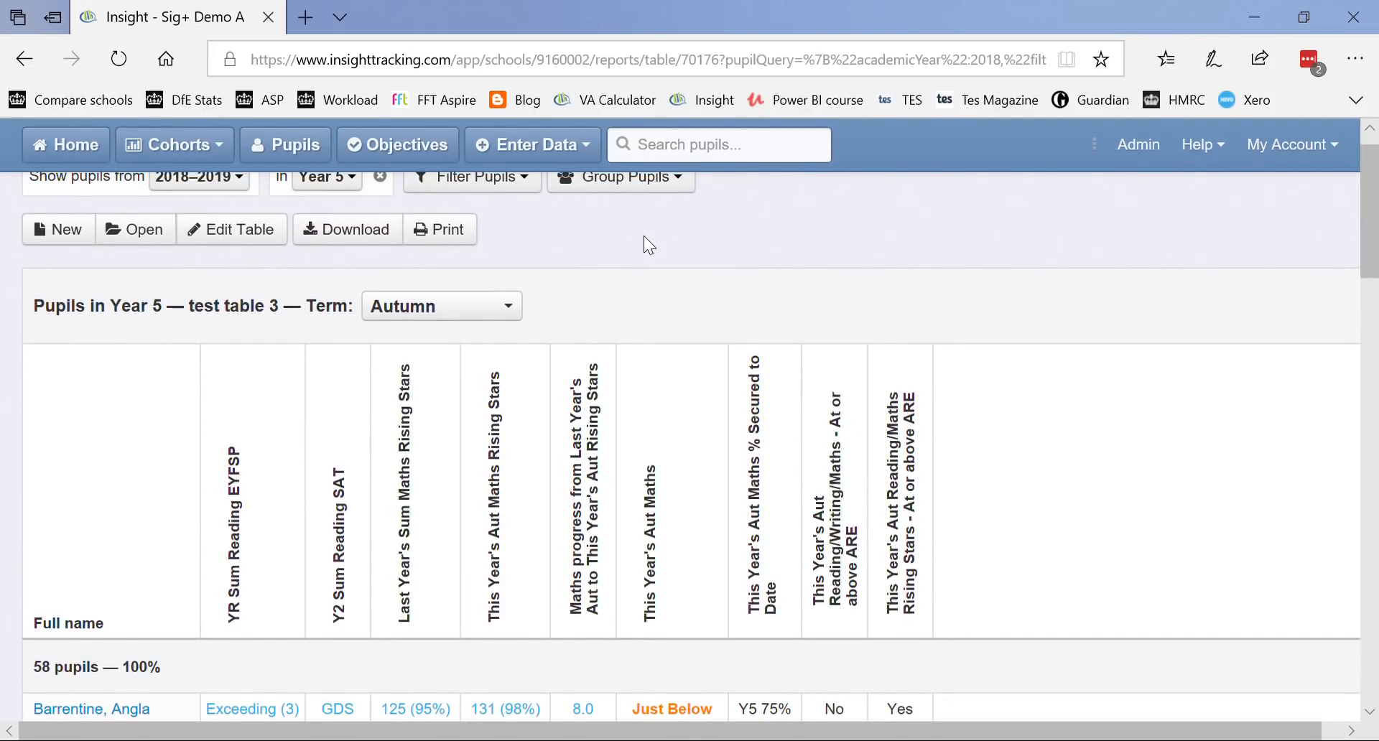
pyautogui.scroll(1, 645, 238)
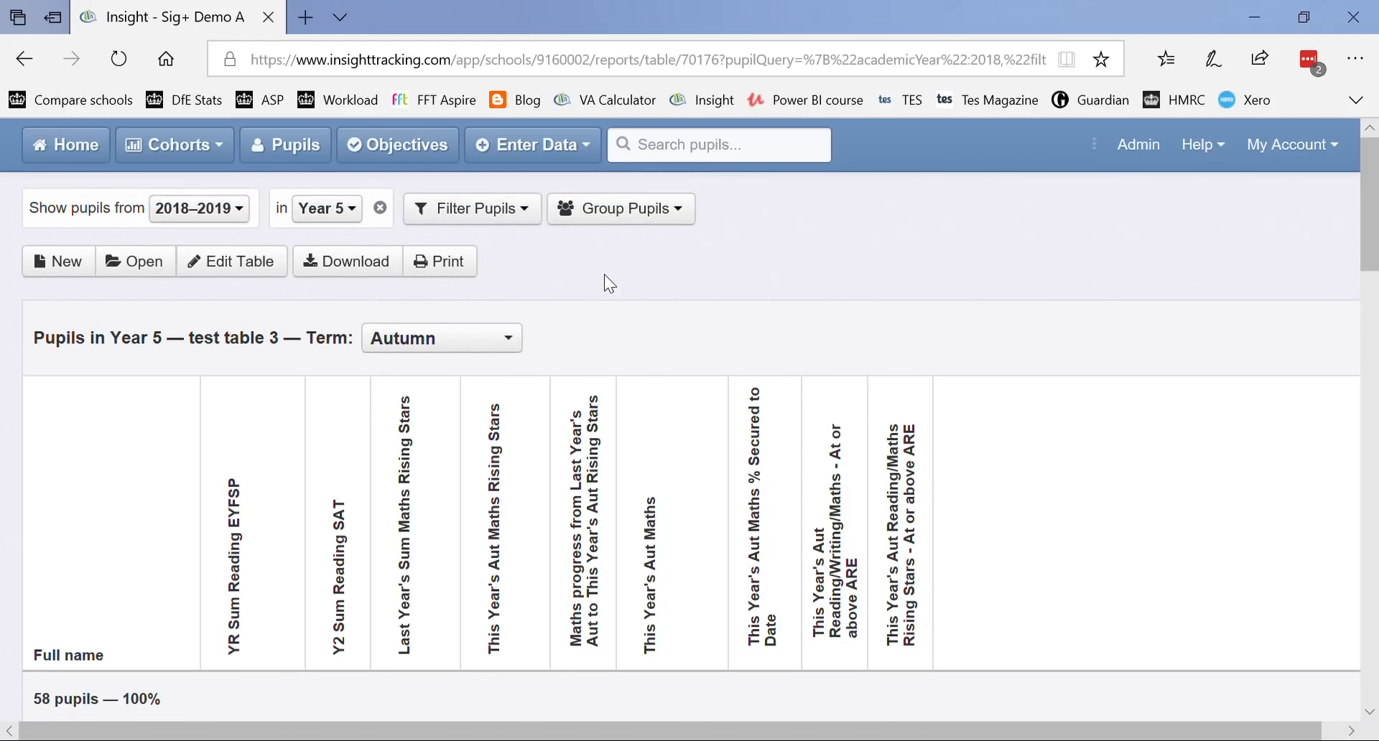
pyautogui.click(255, 265)
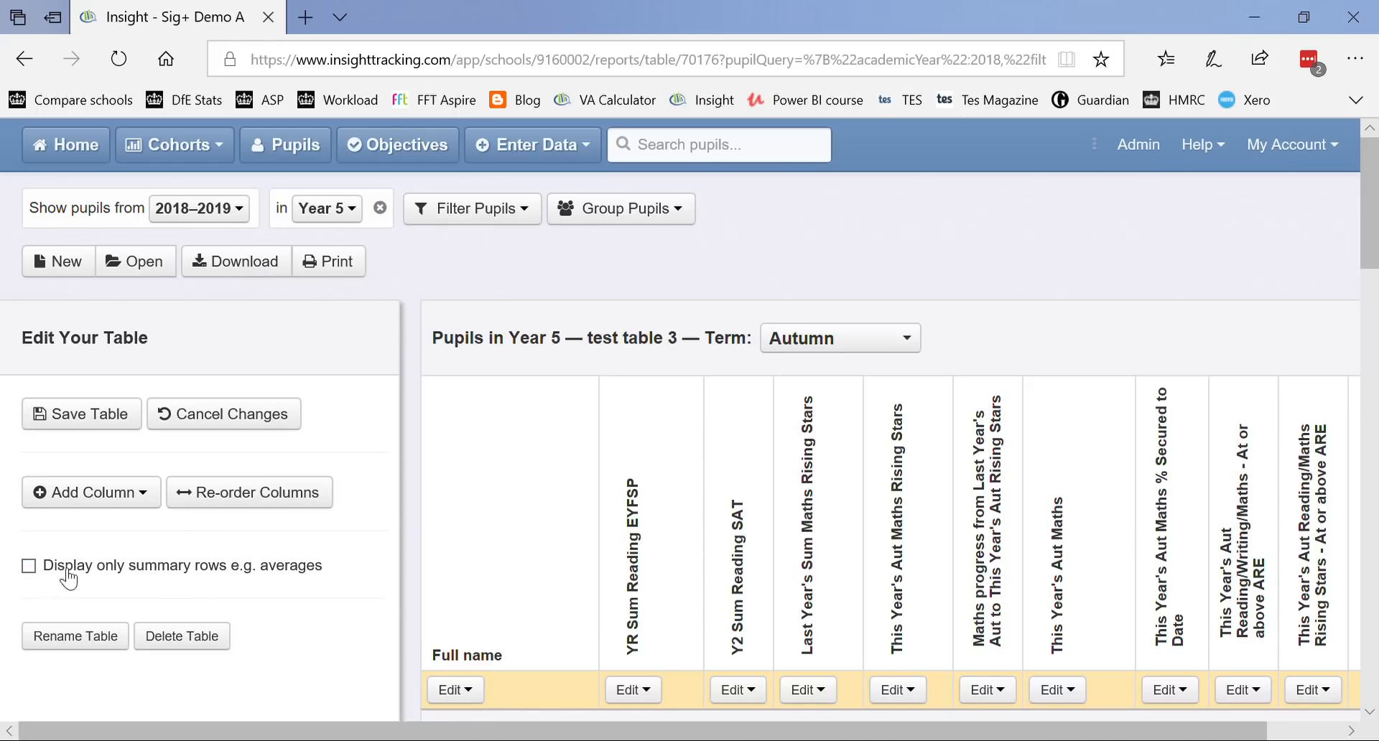
pyautogui.click(29, 568)
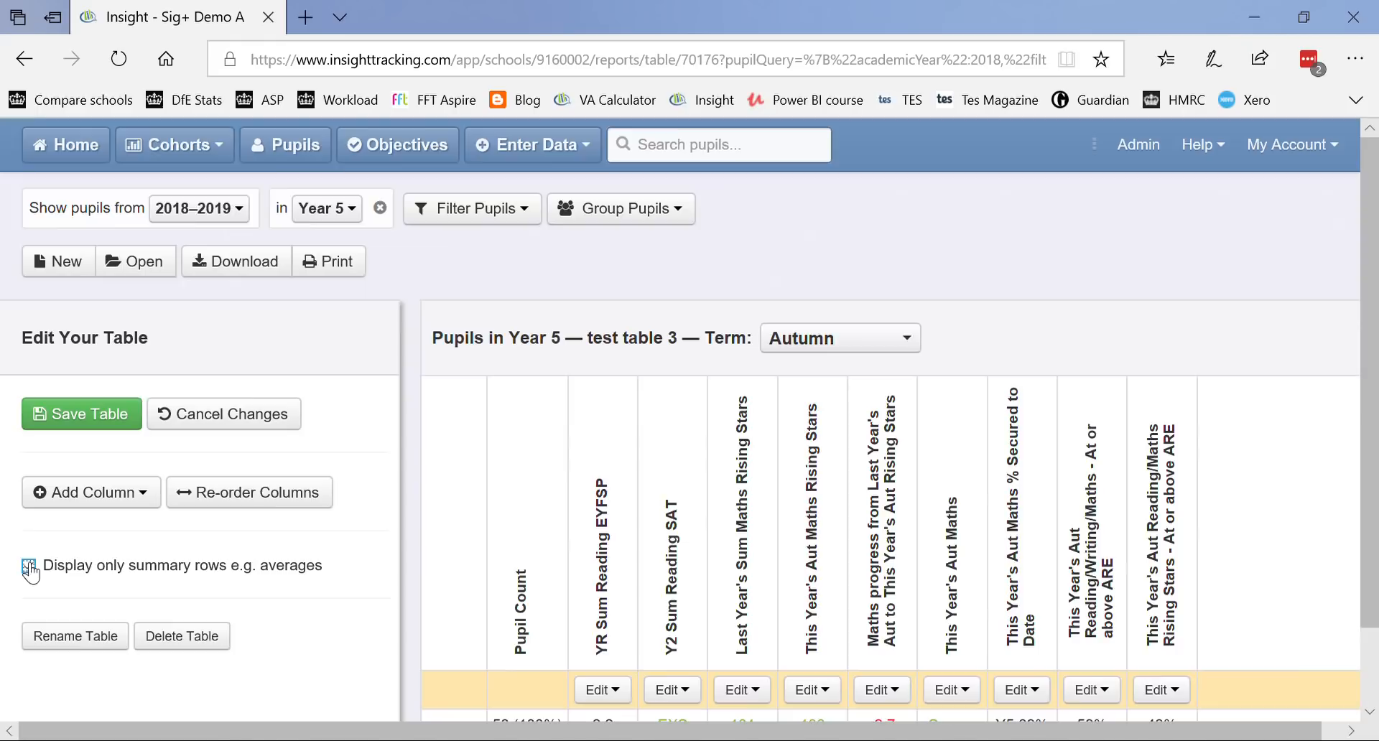
pyautogui.scroll(-2, 283, 522)
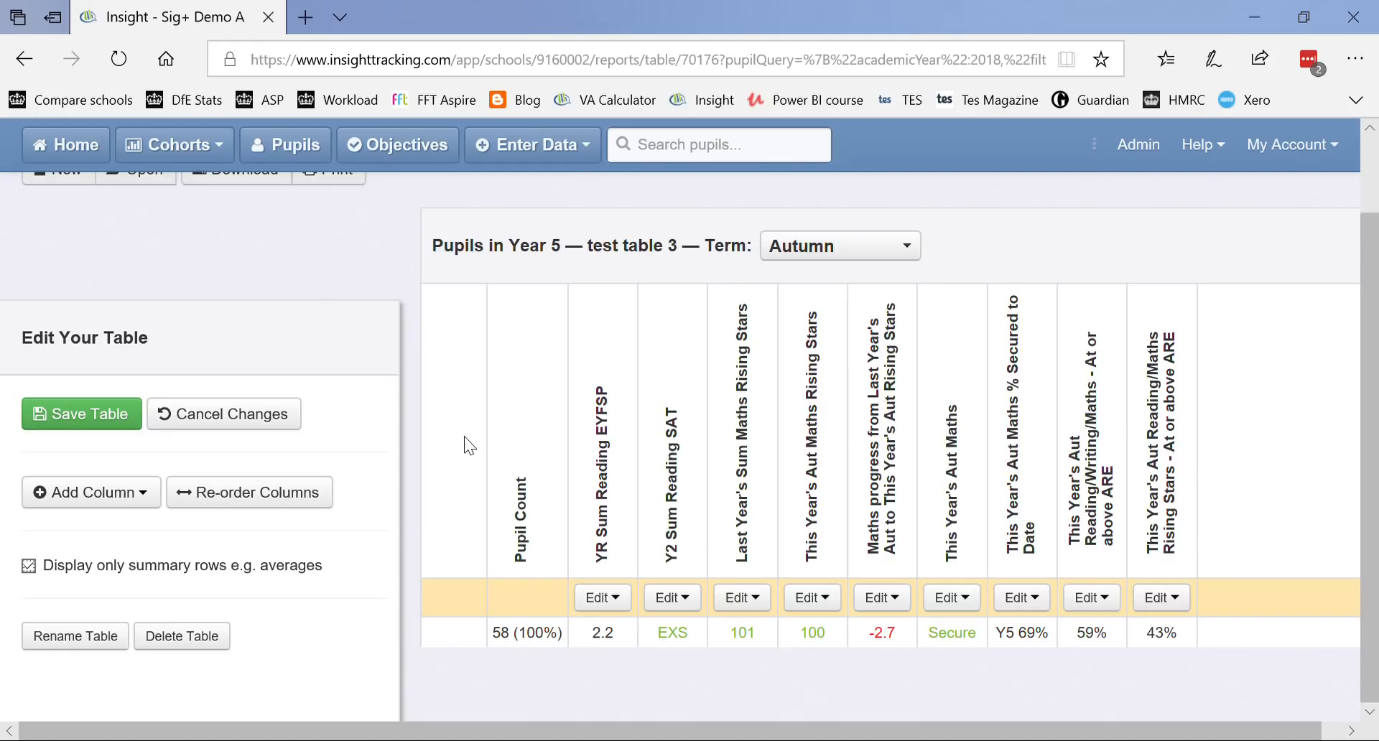
pyautogui.scroll(2, 469, 445)
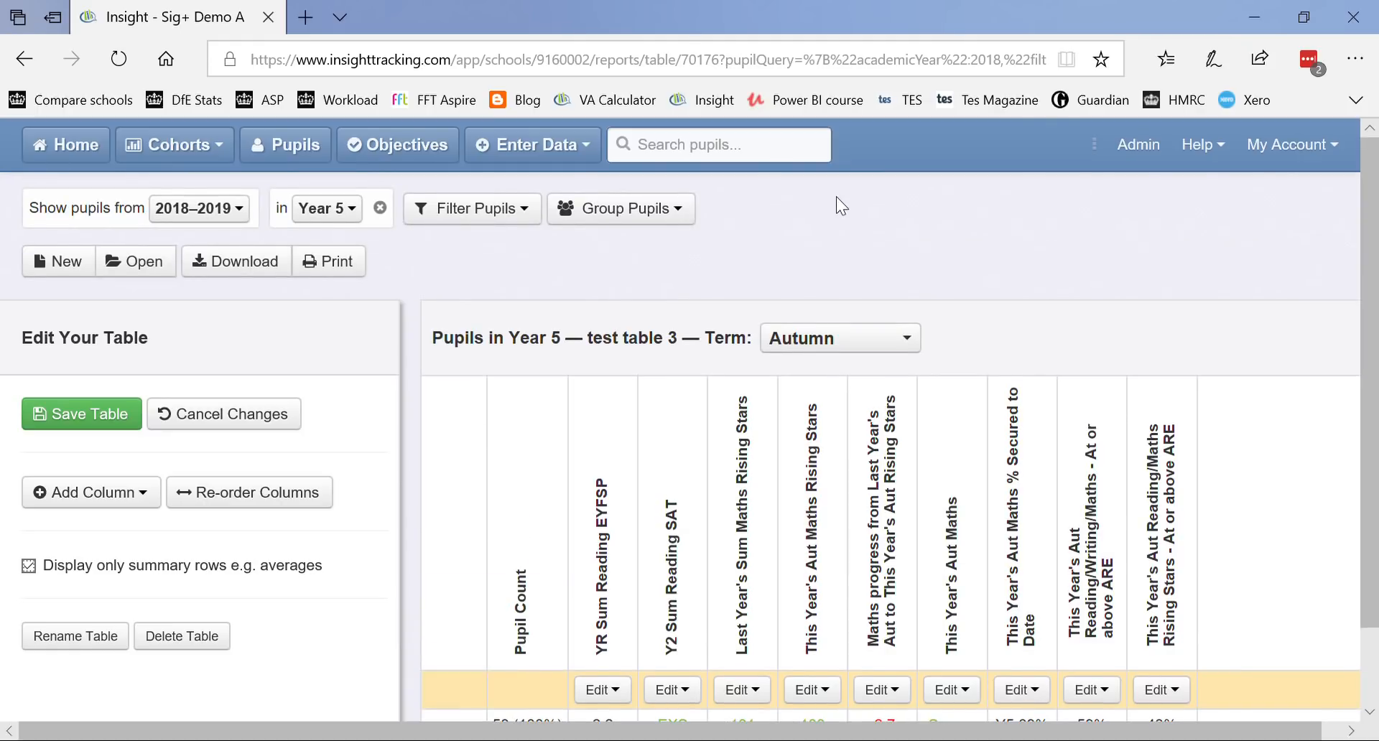
# Step: Group the Year 5 summary rows by Key Groups and look through them
pyautogui.click(669, 219)
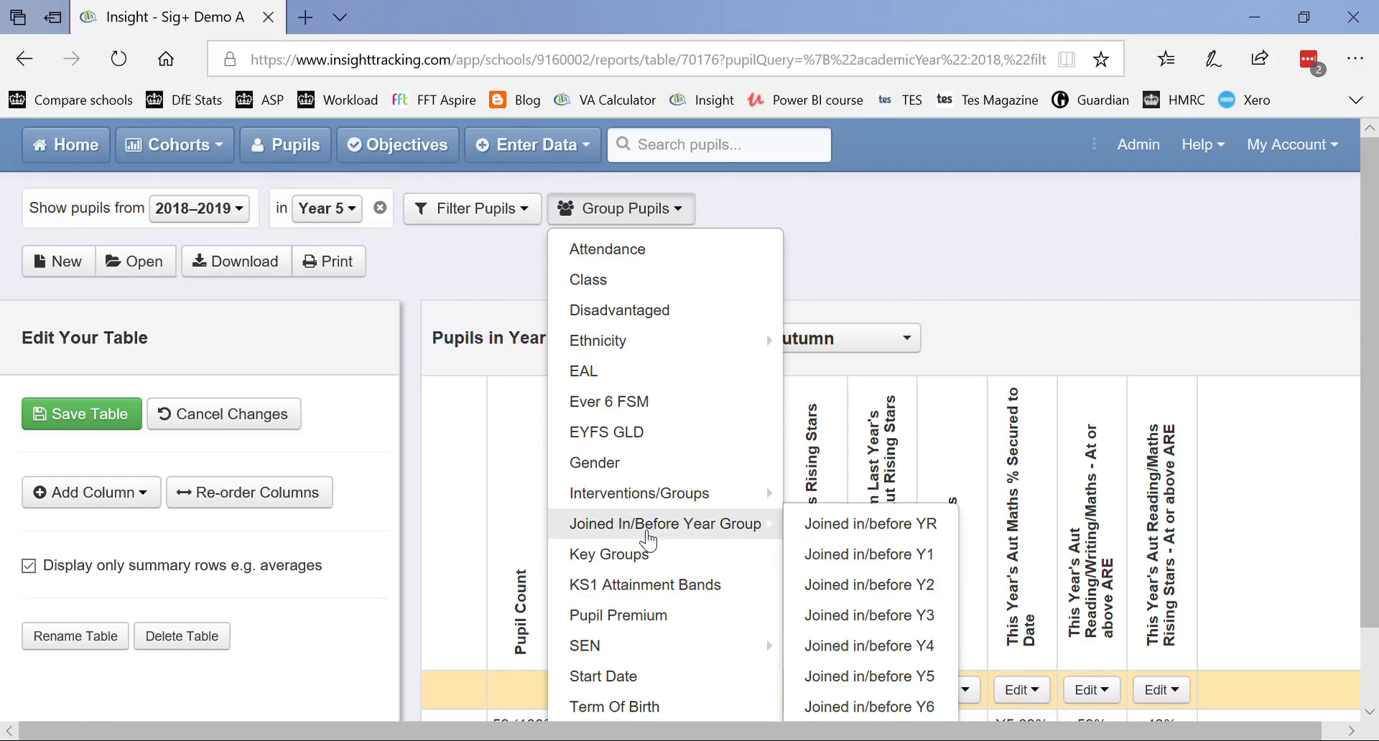
pyautogui.click(639, 553)
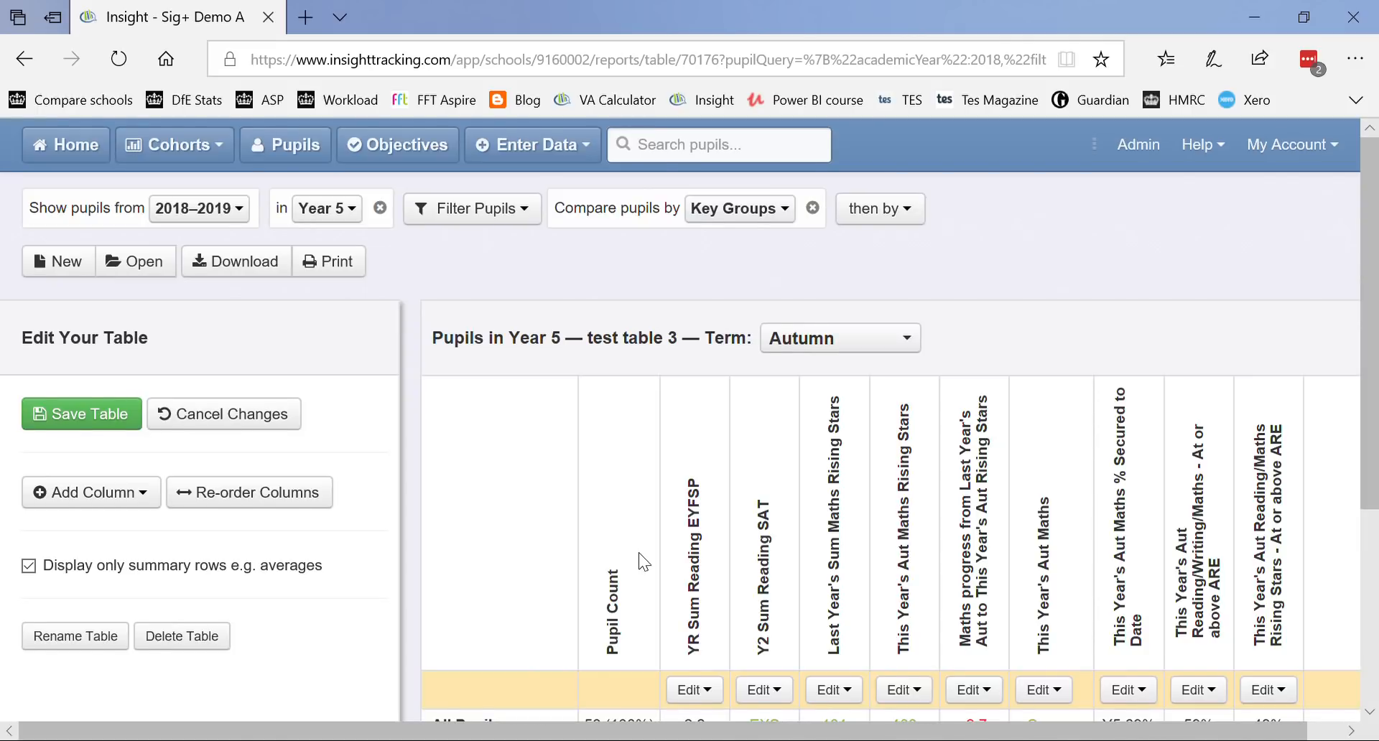
pyautogui.scroll(-5, 640, 553)
pyautogui.scroll(5, 639, 554)
# Step: Switch the table to Year 6 pupils and look through the summary rows
pyautogui.click(357, 220)
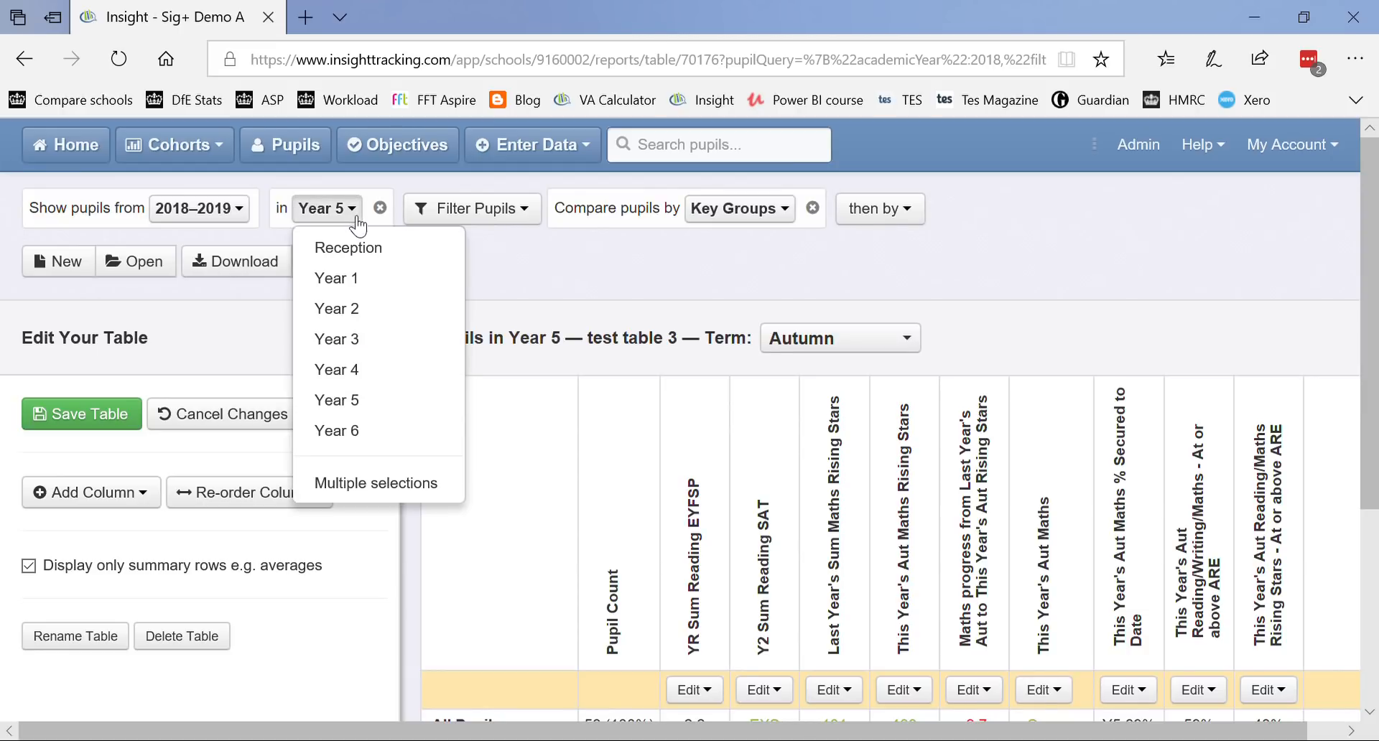
pyautogui.click(368, 432)
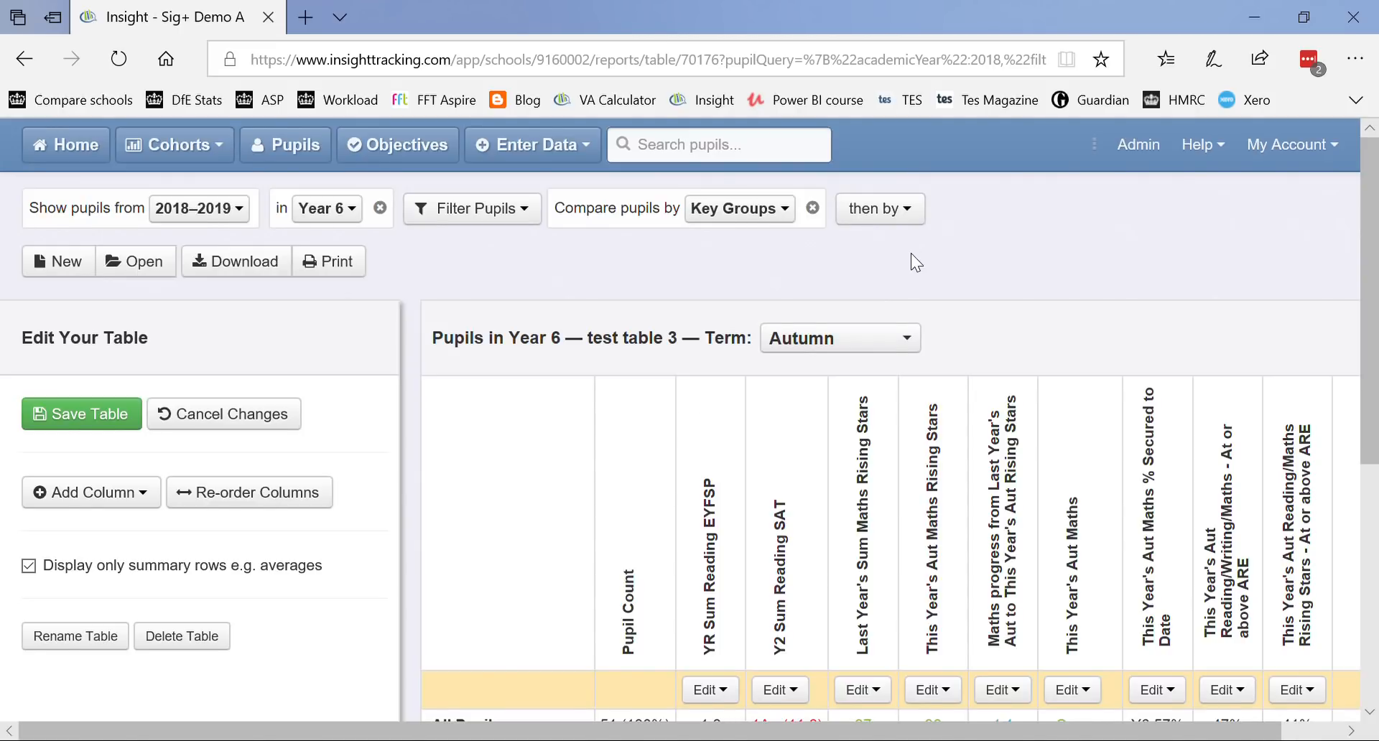
pyautogui.scroll(-5, 911, 253)
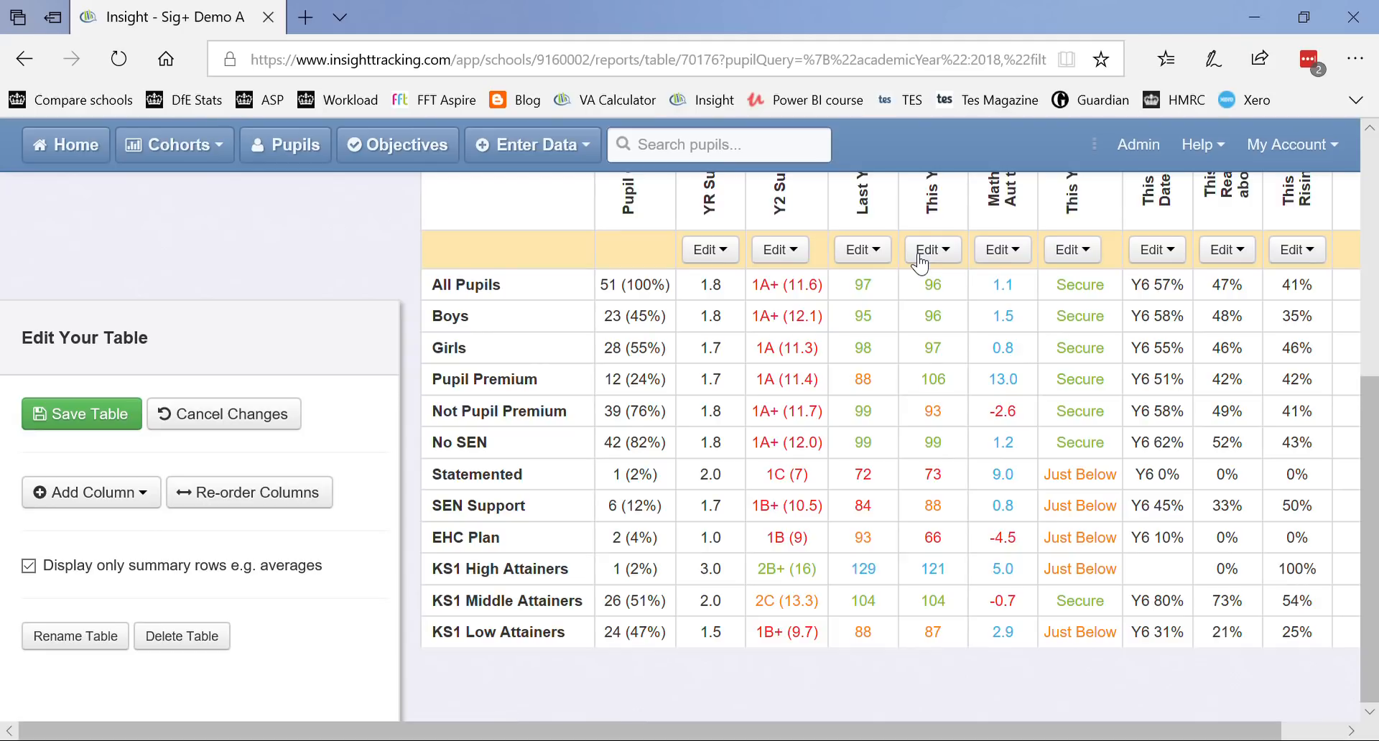
pyautogui.scroll(5, 920, 265)
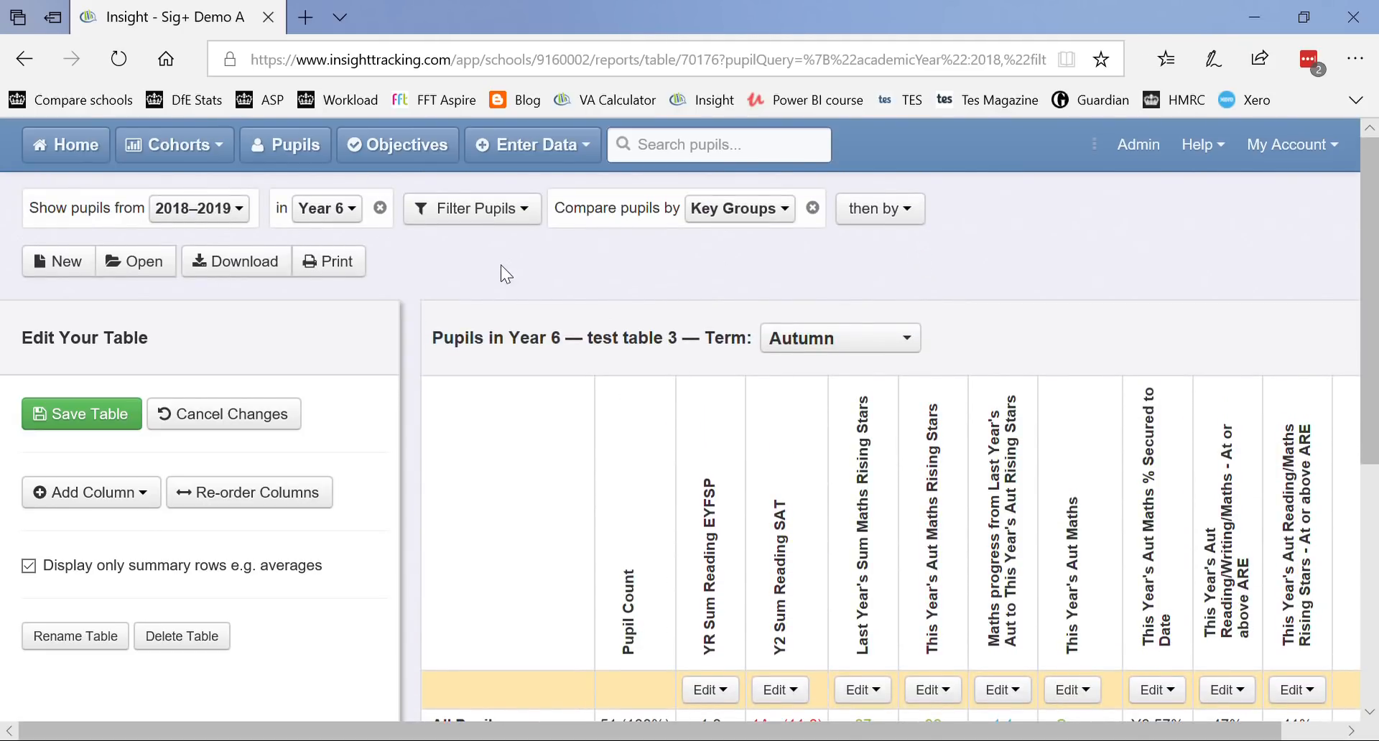
# Step: Remove the Key Groups comparison and add Years 1 to 5 to the year filter alongside Year 6
pyautogui.click(813, 208)
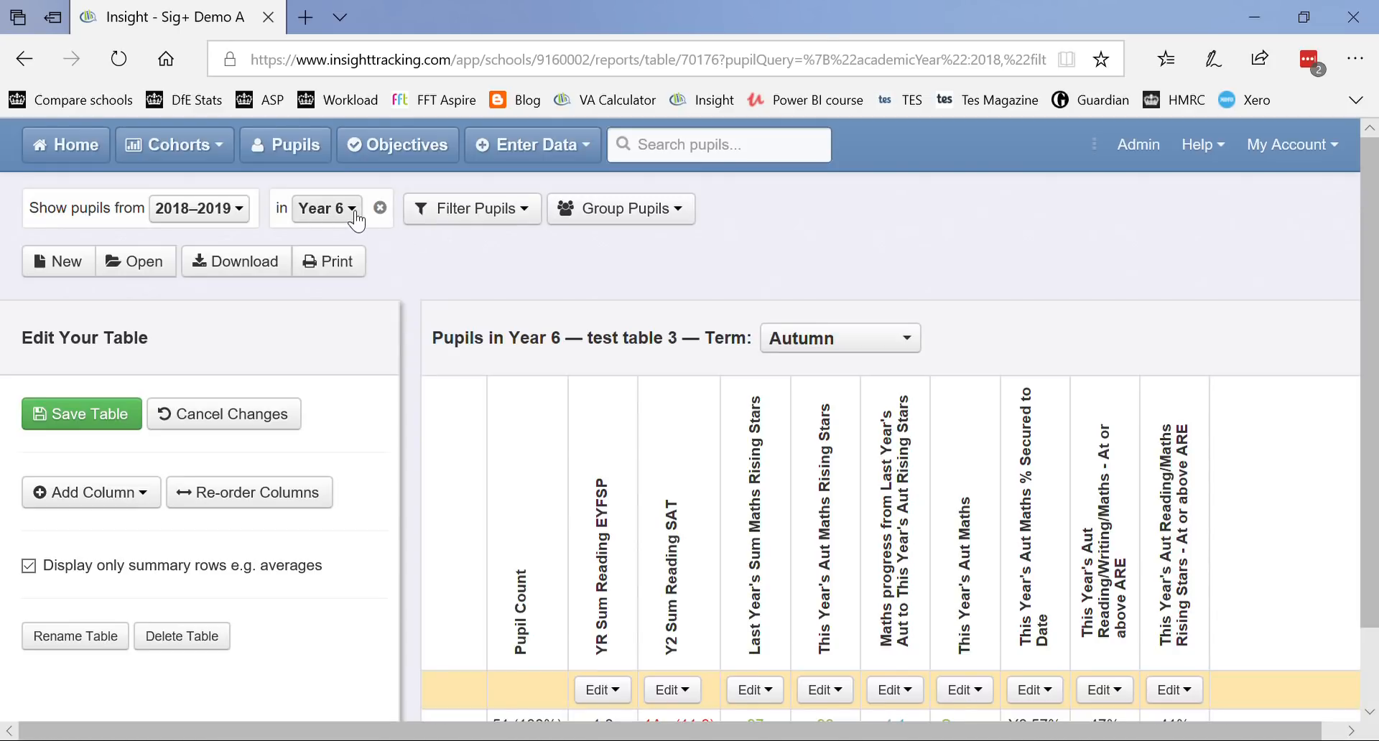
pyautogui.click(348, 214)
pyautogui.click(374, 491)
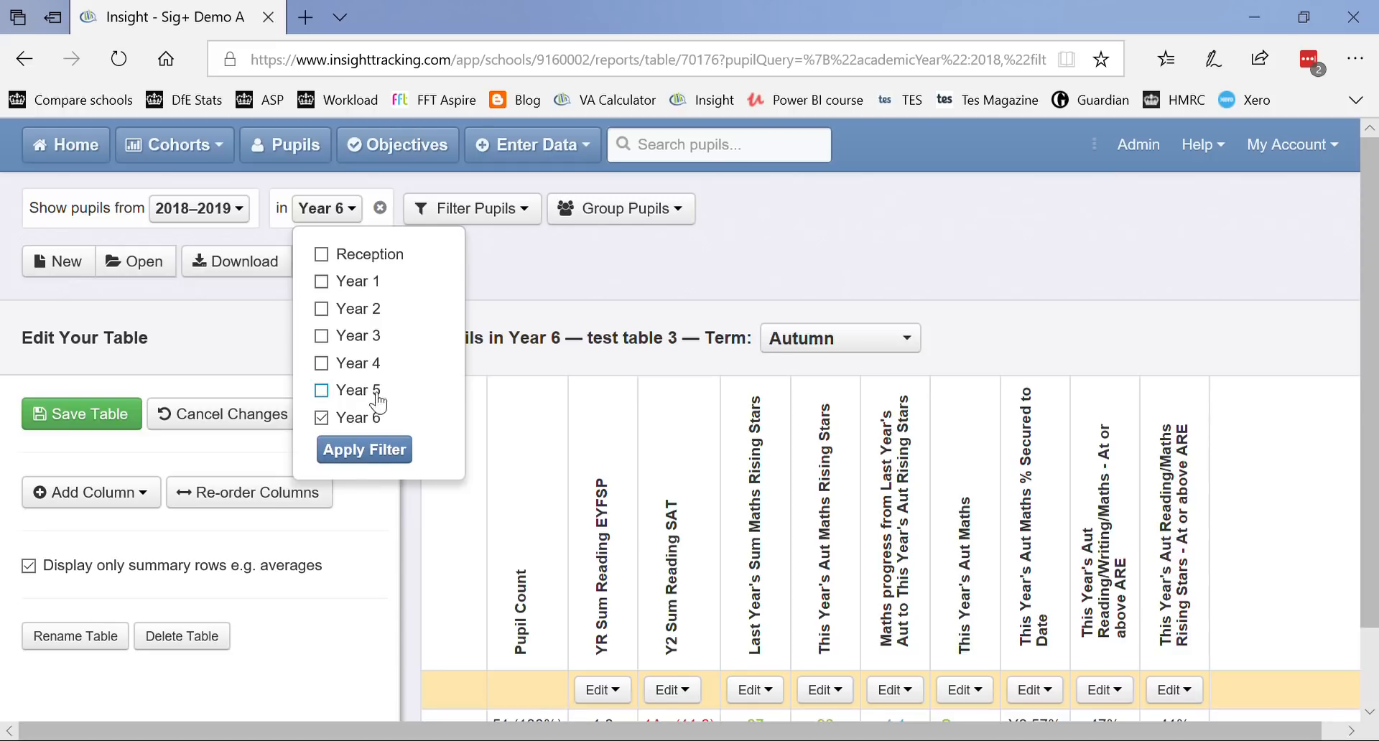
pyautogui.click(366, 287)
pyautogui.click(364, 310)
pyautogui.click(363, 337)
pyautogui.click(362, 365)
pyautogui.click(359, 392)
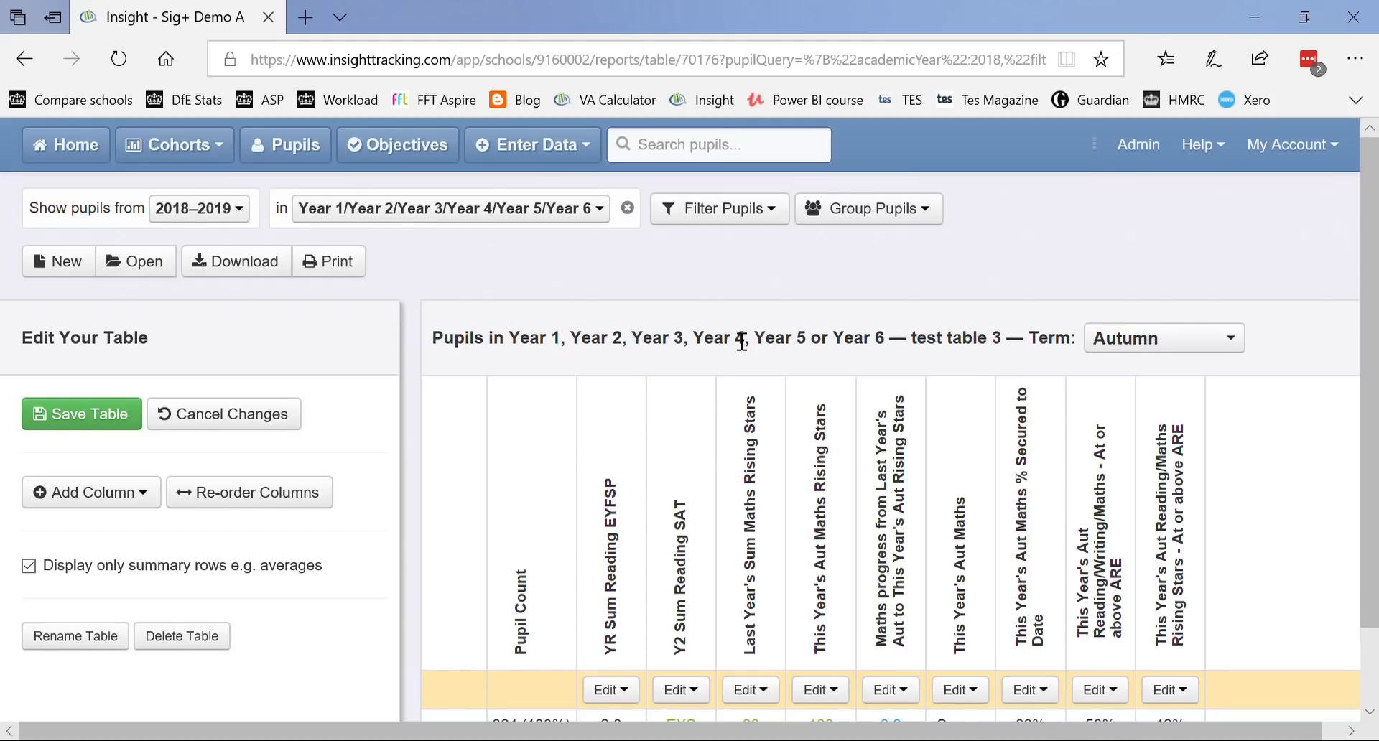
pyautogui.scroll(-2, 745, 338)
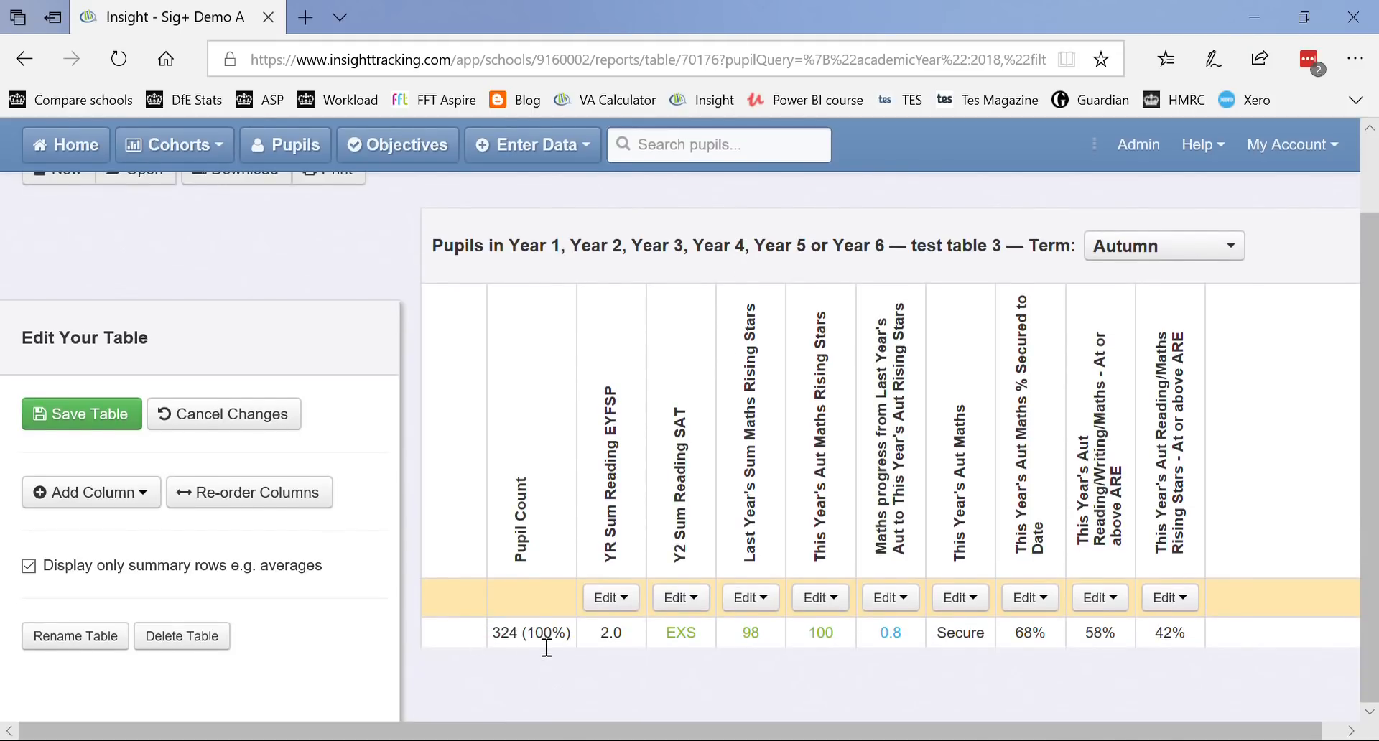
pyautogui.scroll(2, 617, 476)
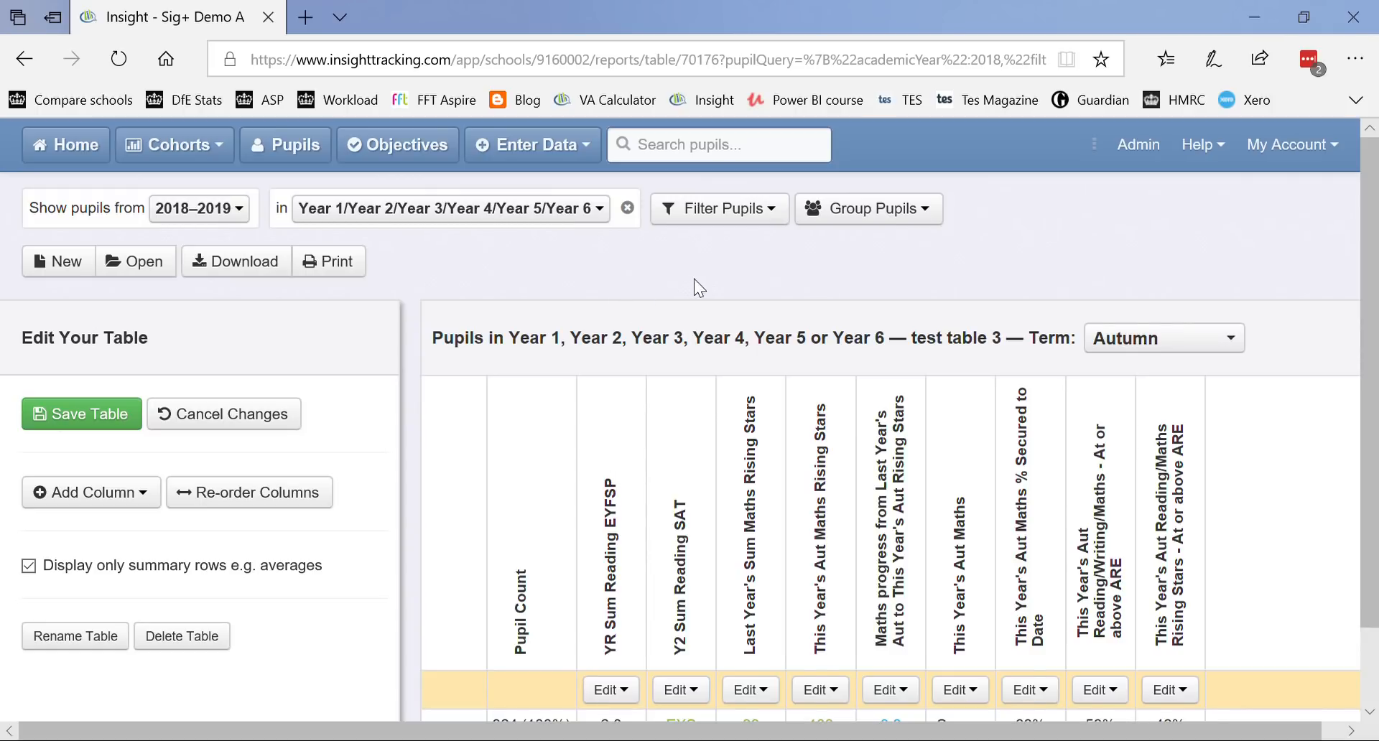
# Step: Group the Years 1 to 6 summary by Year Group and look through the rows
pyautogui.click(873, 210)
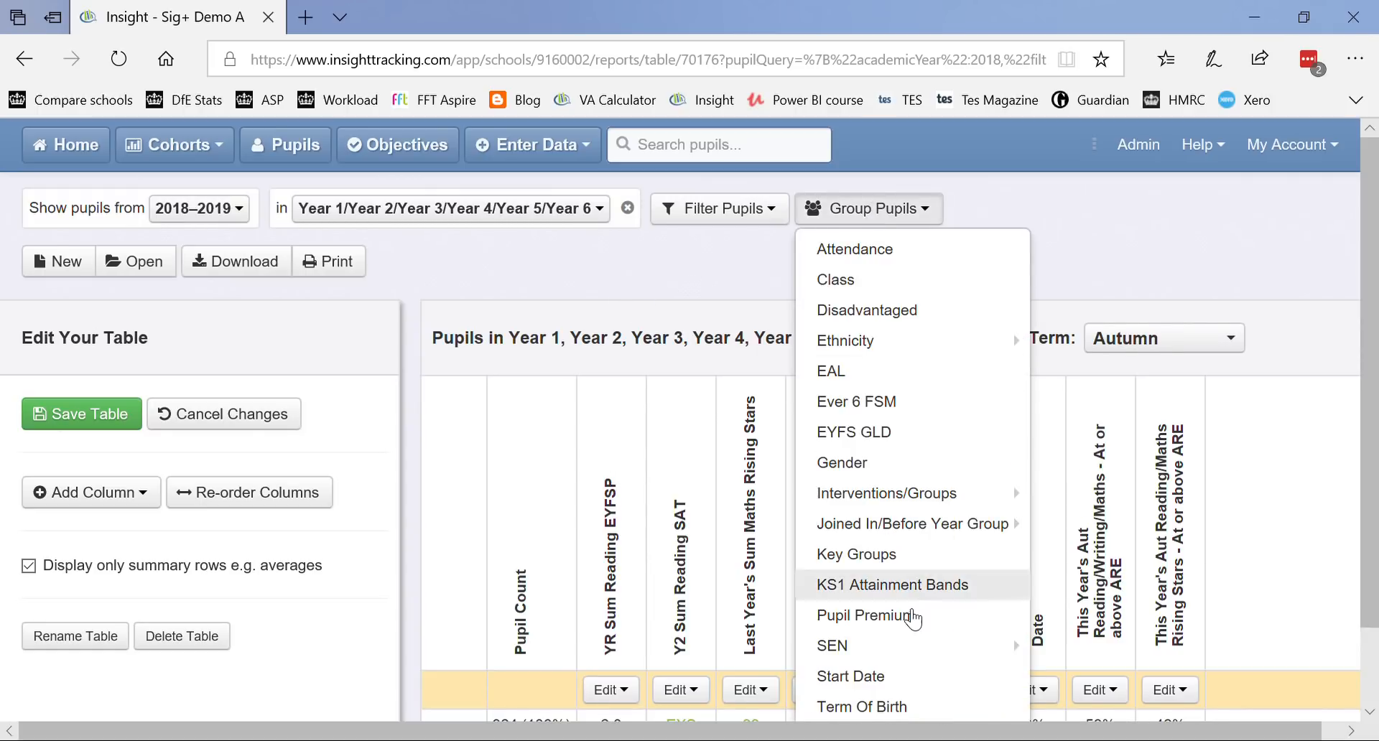
pyautogui.scroll(-2, 862, 574)
pyautogui.click(885, 646)
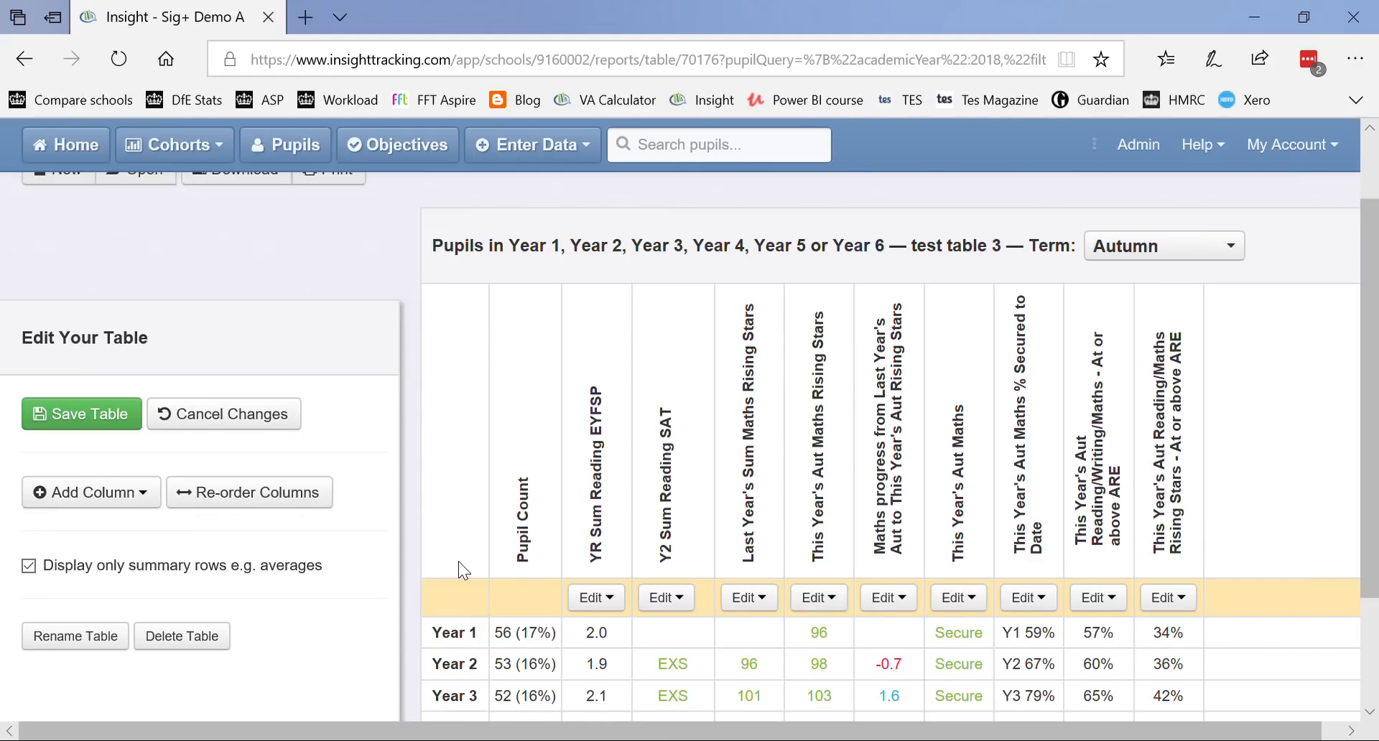
pyautogui.scroll(-3, 458, 562)
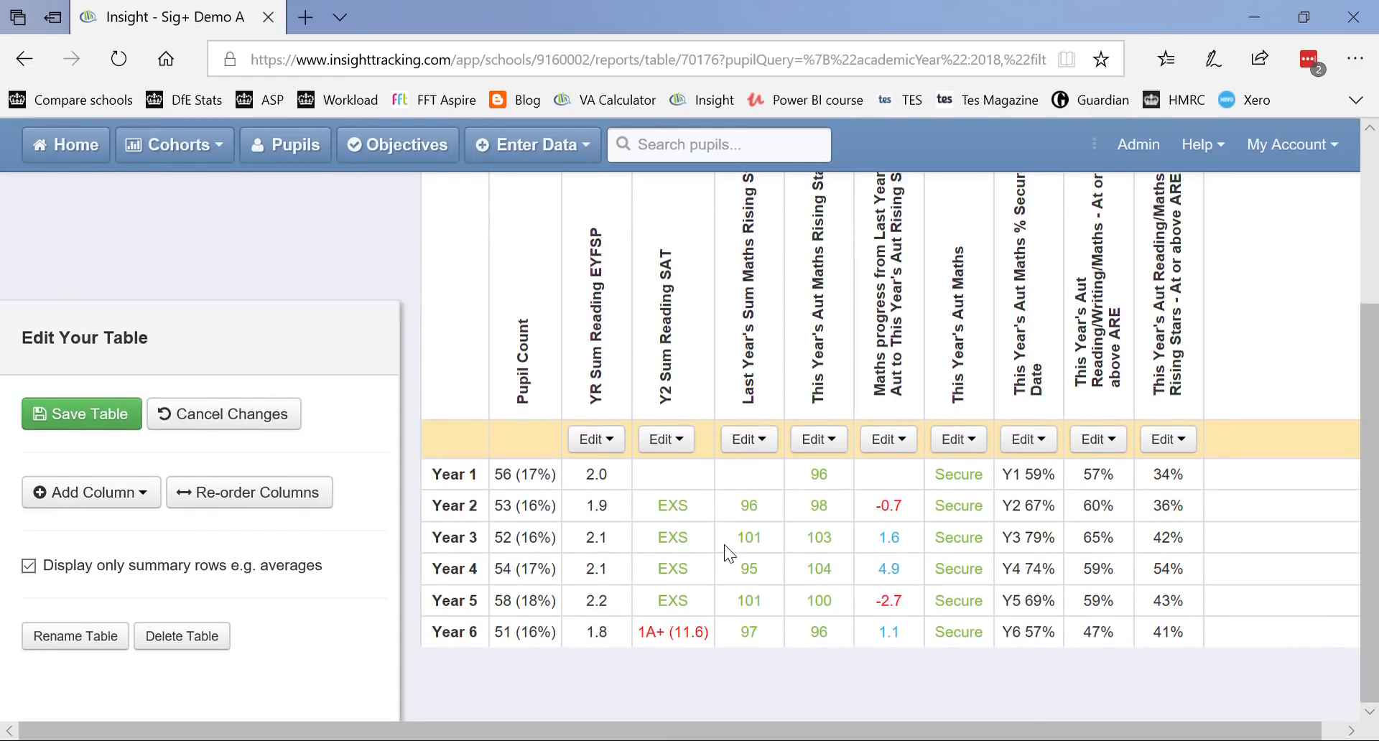
pyautogui.scroll(5, 724, 545)
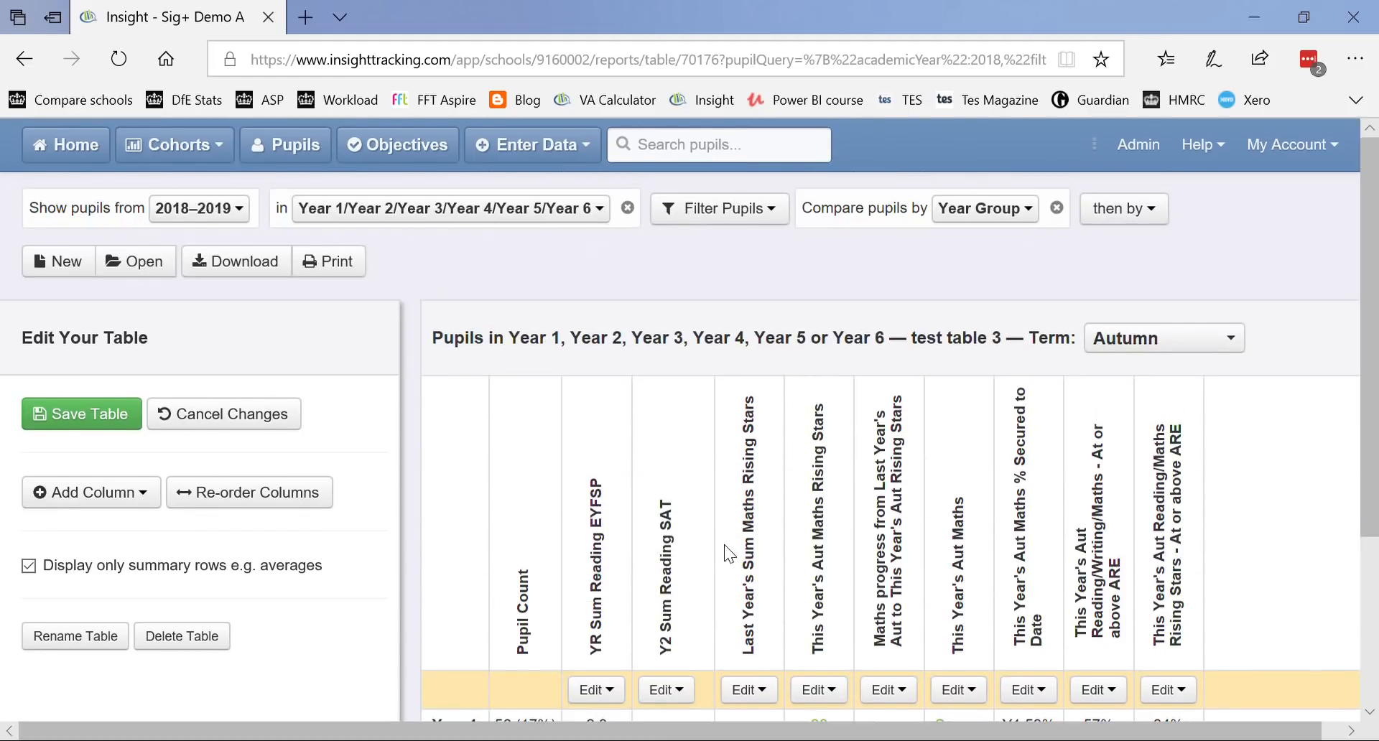
# Step: Add Gender as a second comparison level below Year Group and look through the rows
pyautogui.click(1163, 219)
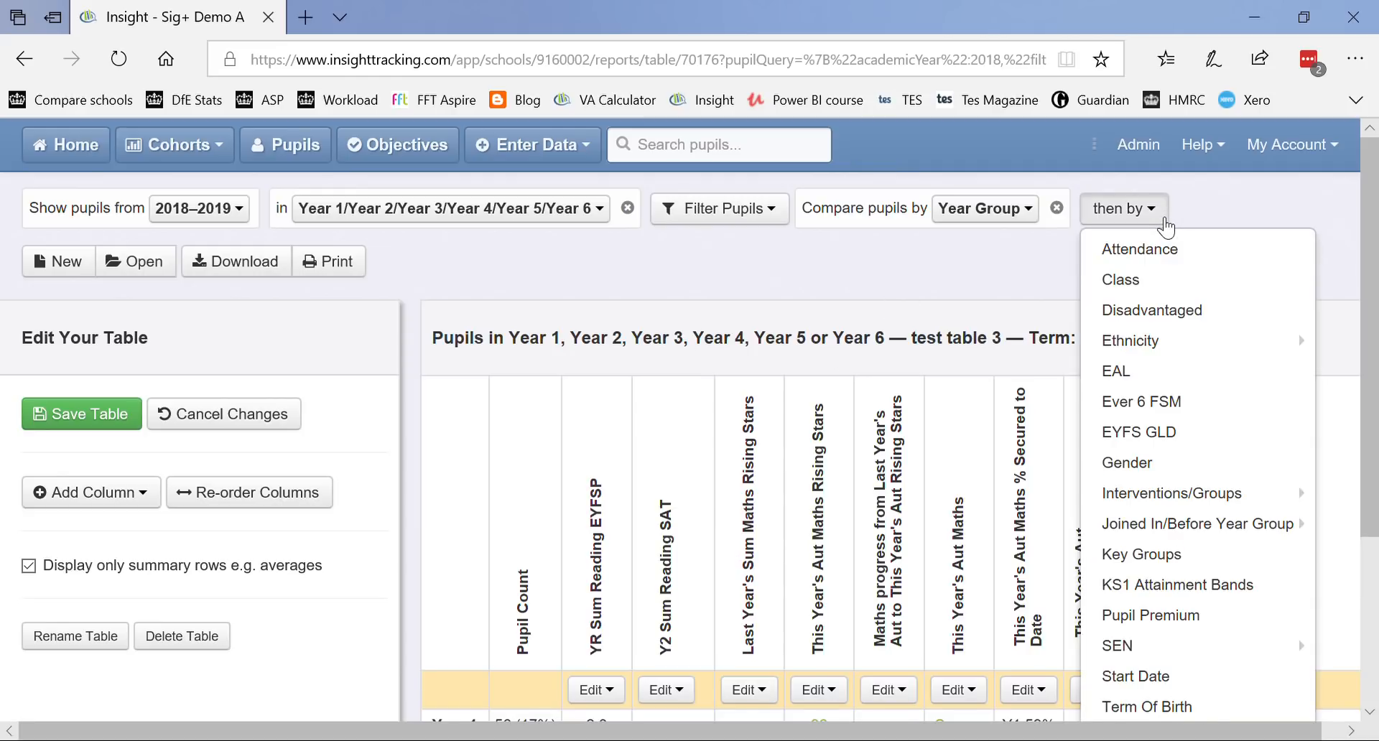
pyautogui.click(1142, 463)
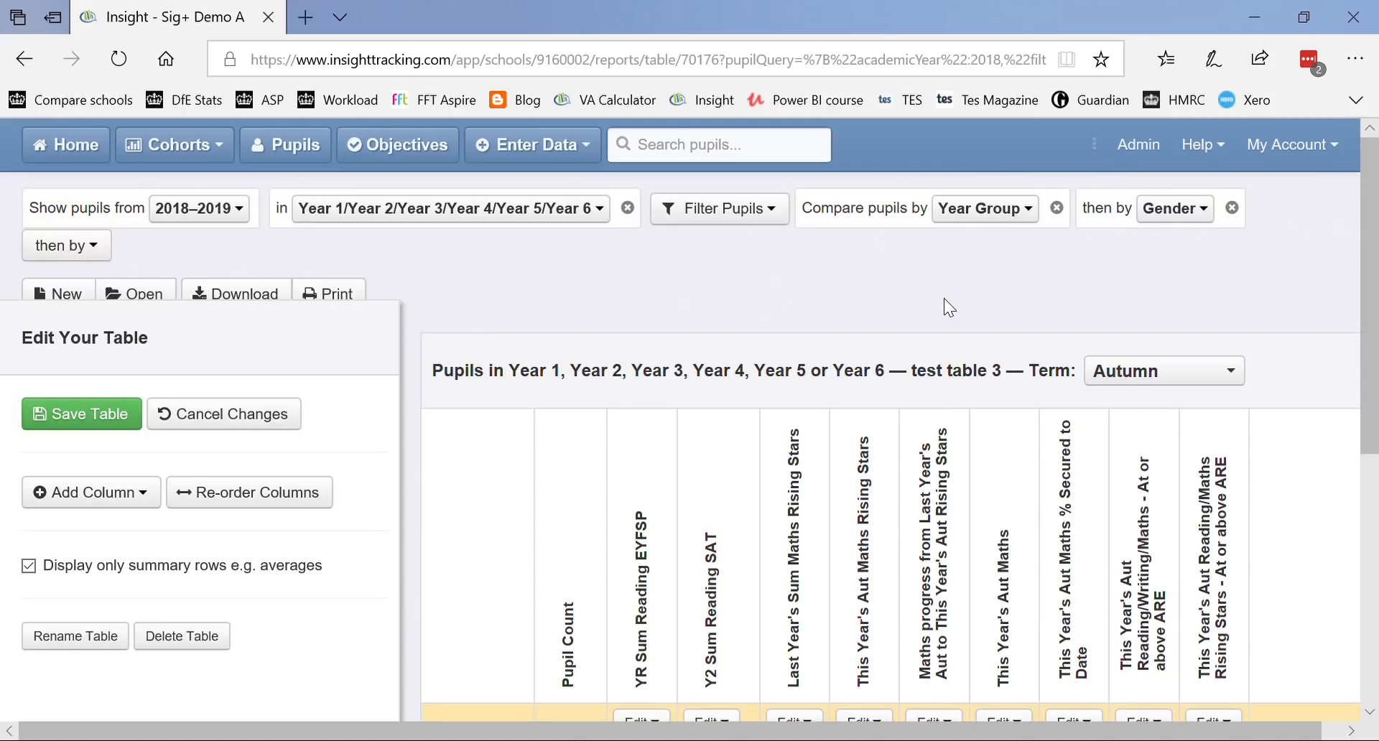
pyautogui.scroll(-6, 944, 299)
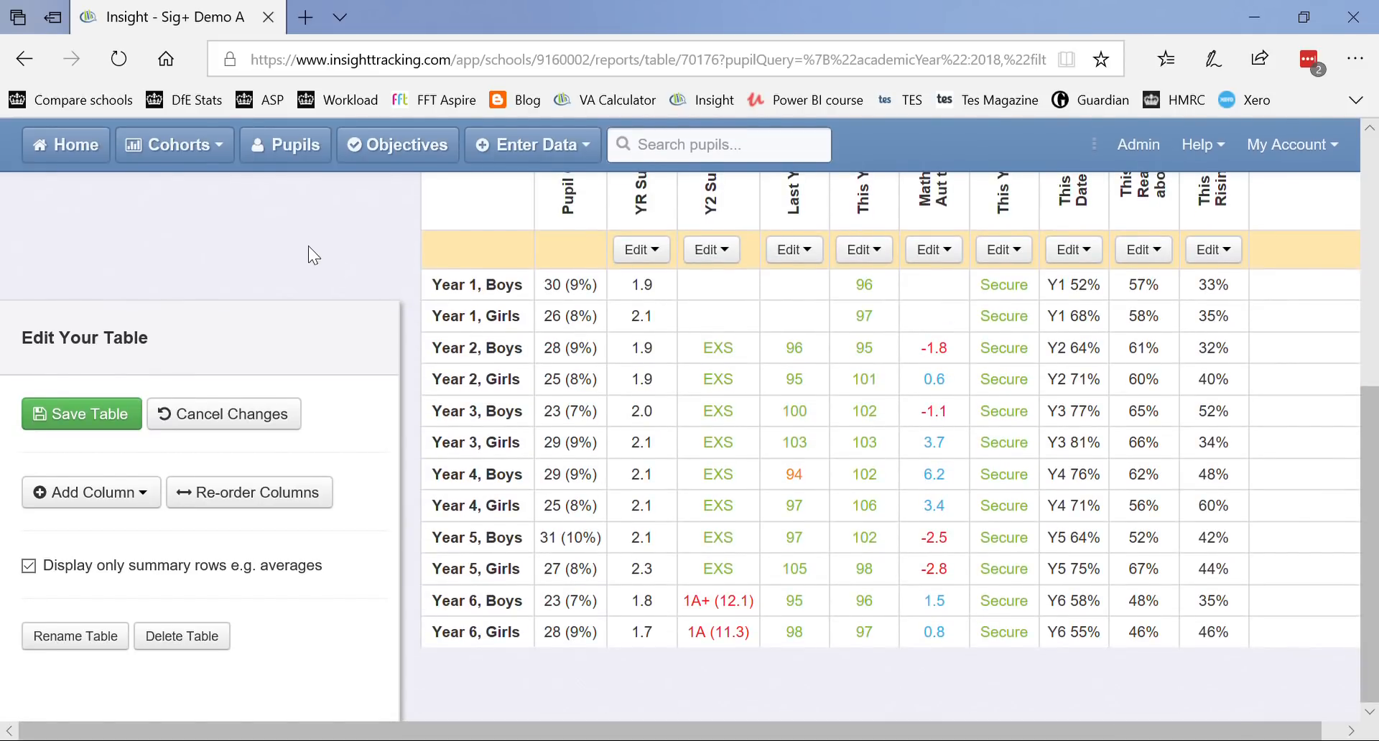
# Step: Reorder the columns so This Year's Autumn2 Maths % Secured to Date comes before This Year's Autumn2 Maths Main Assessment
pyautogui.click(260, 498)
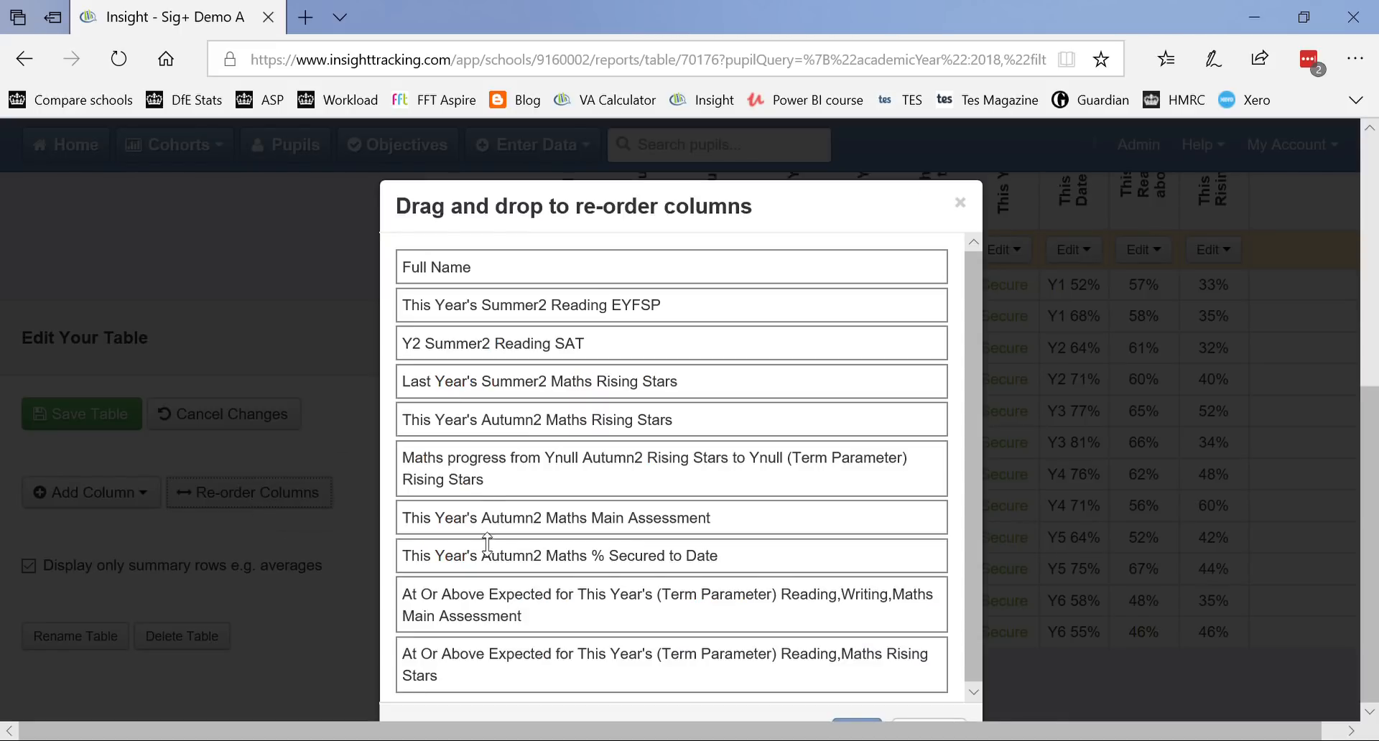
pyautogui.moveTo(485, 569); pyautogui.dragTo(480, 527)
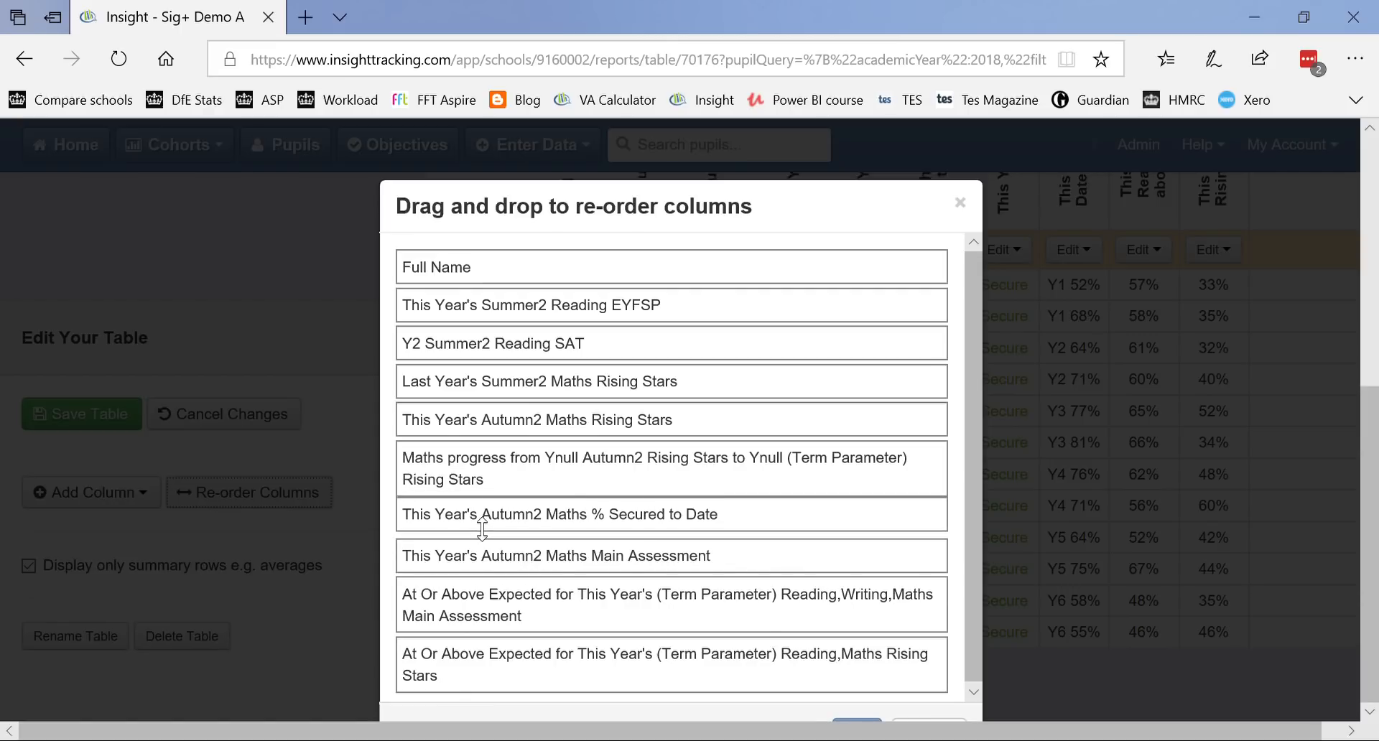
pyautogui.click(852, 719)
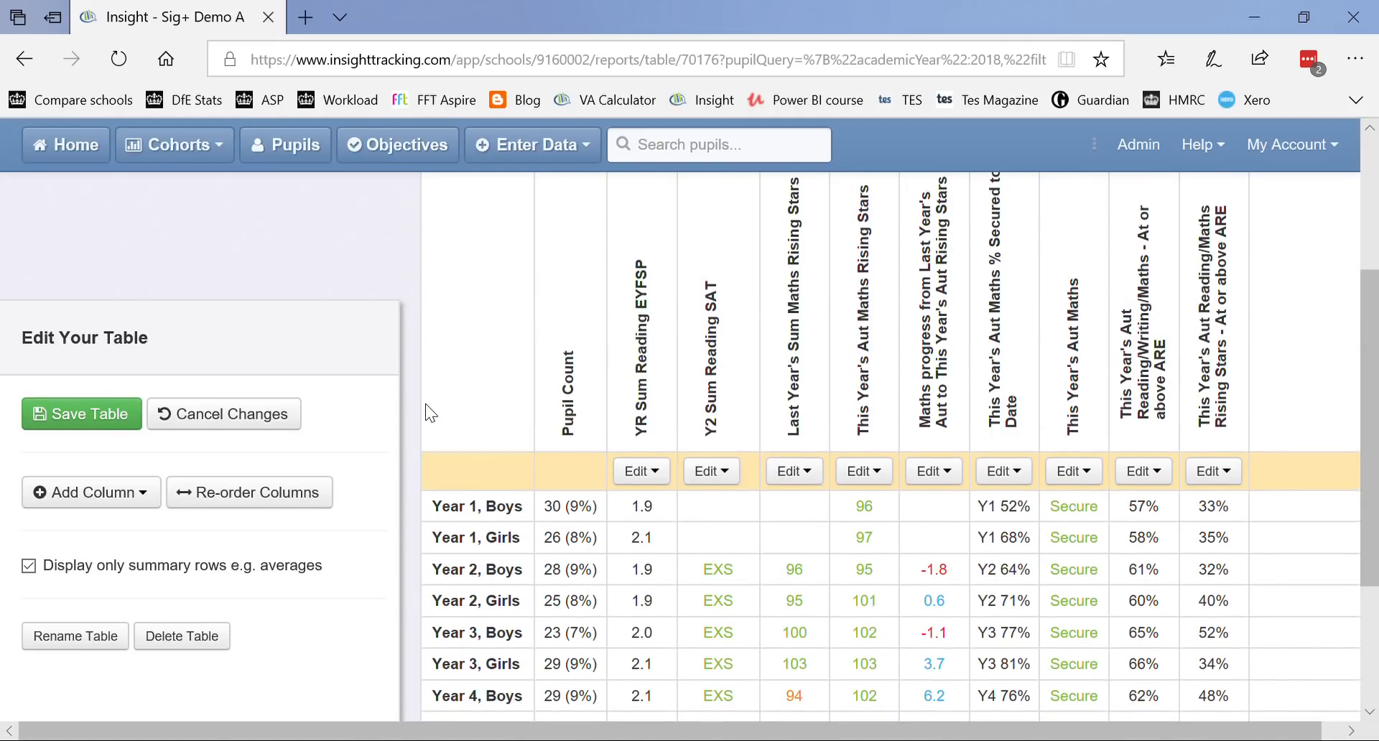
# Step: Save the changes to test table 3 and look over the finished summary by year group and gender
pyautogui.scroll(3, 307, 258)
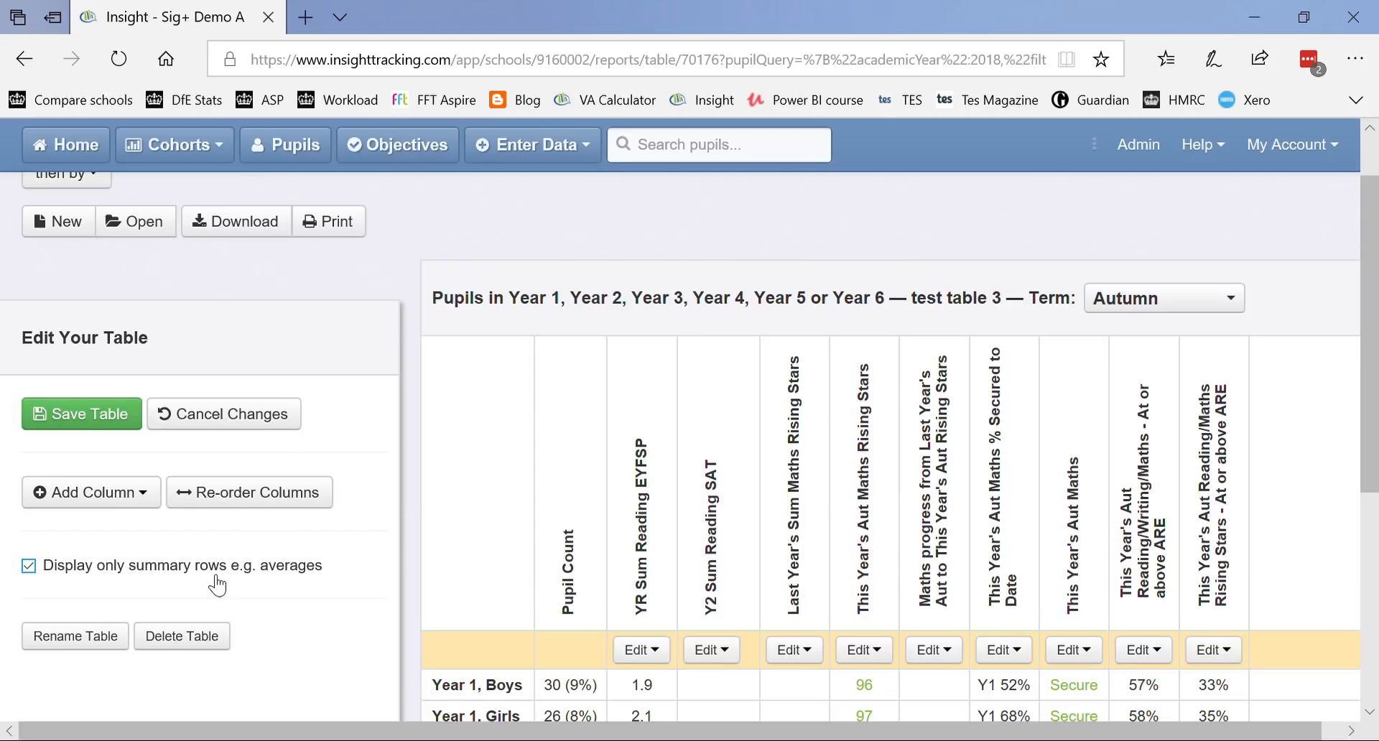
pyautogui.click(68, 415)
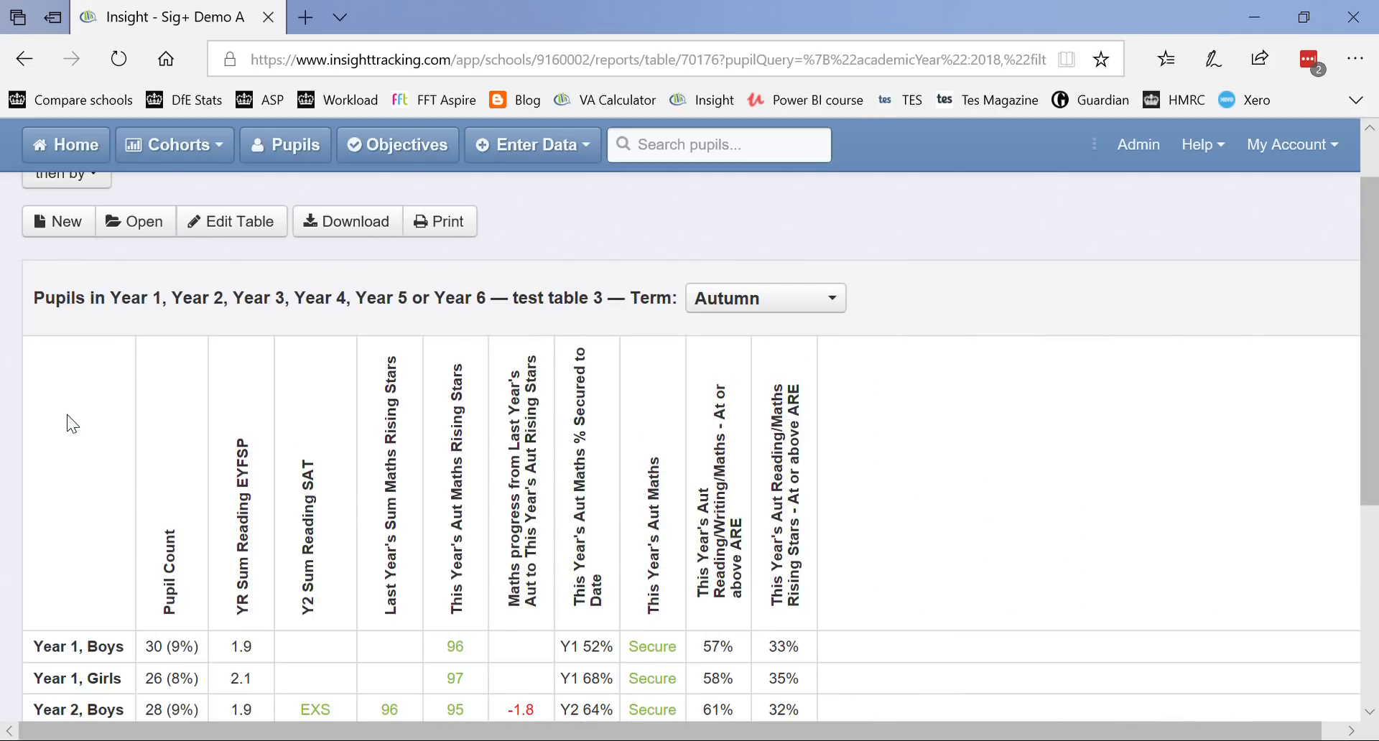
pyautogui.scroll(-2, 1024, 425)
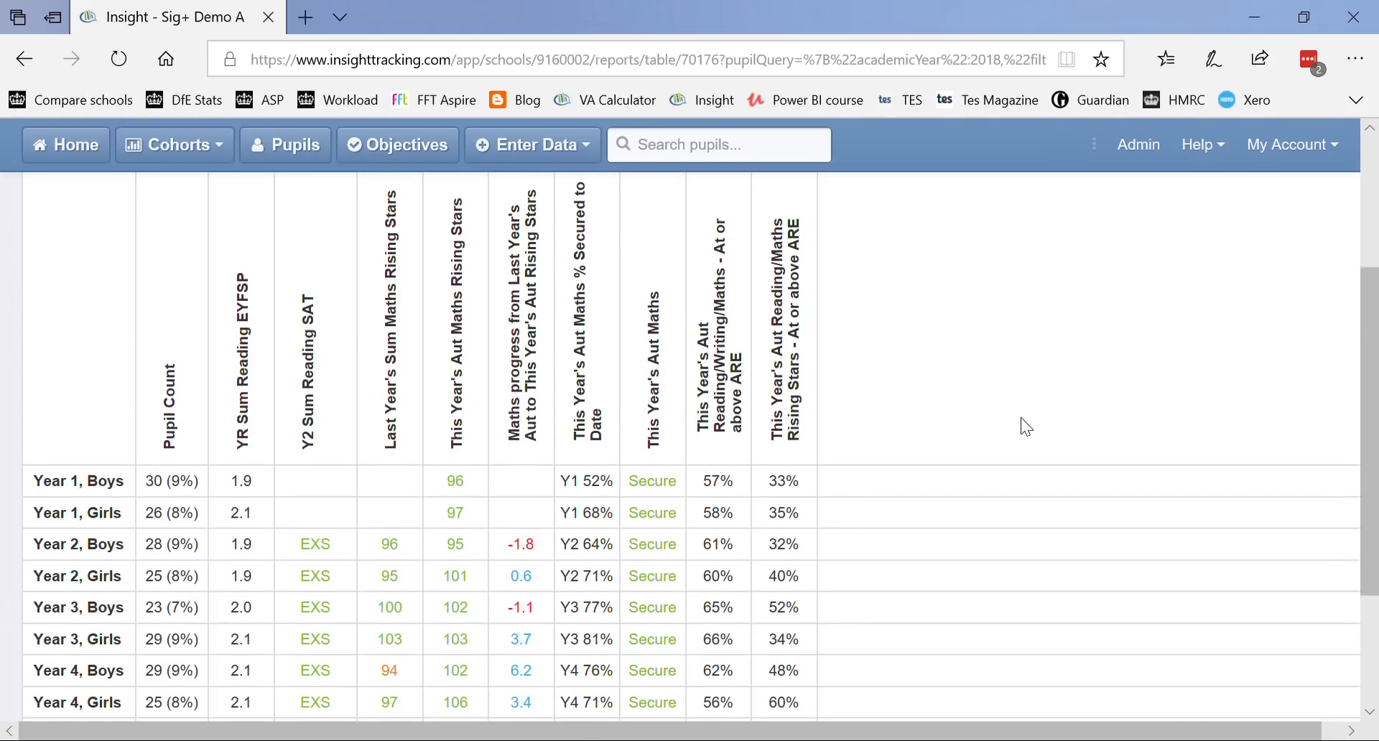
pyautogui.scroll(2, 1026, 427)
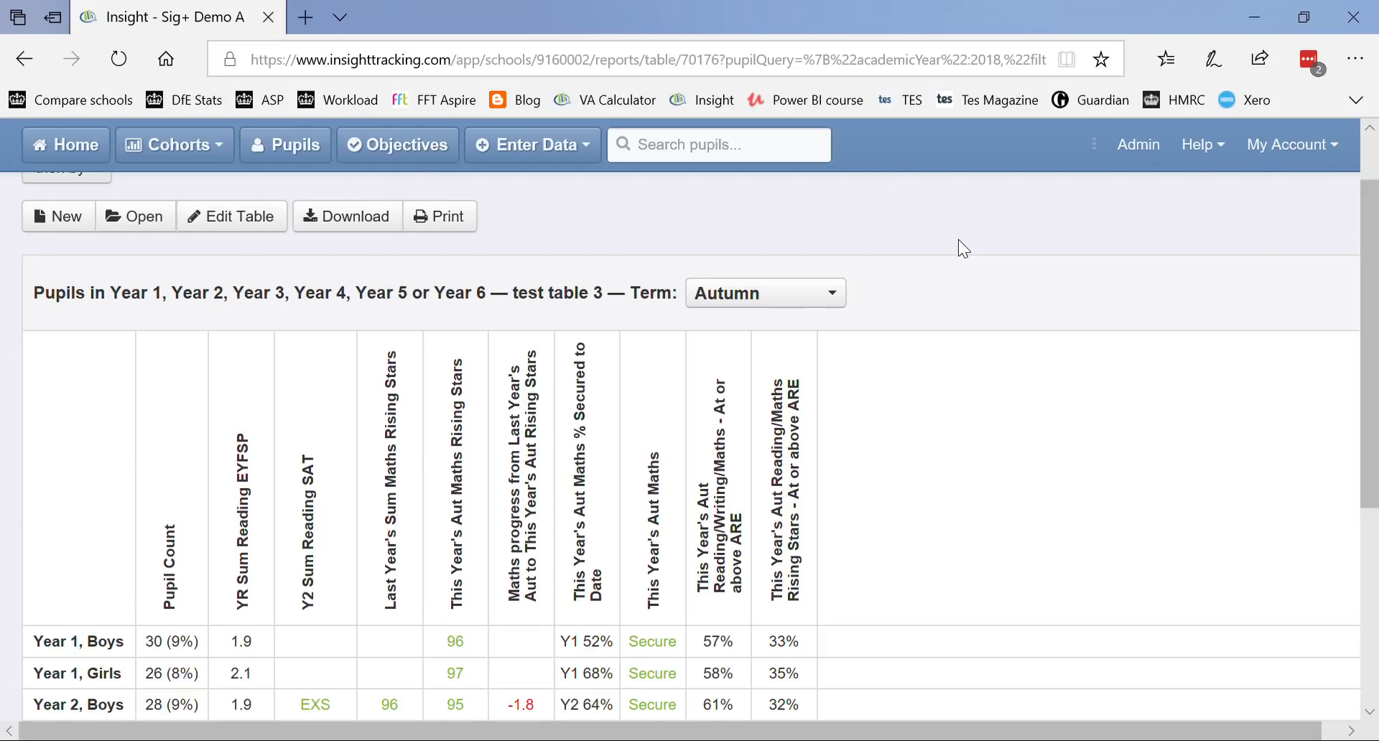
pyautogui.scroll(-2, 958, 241)
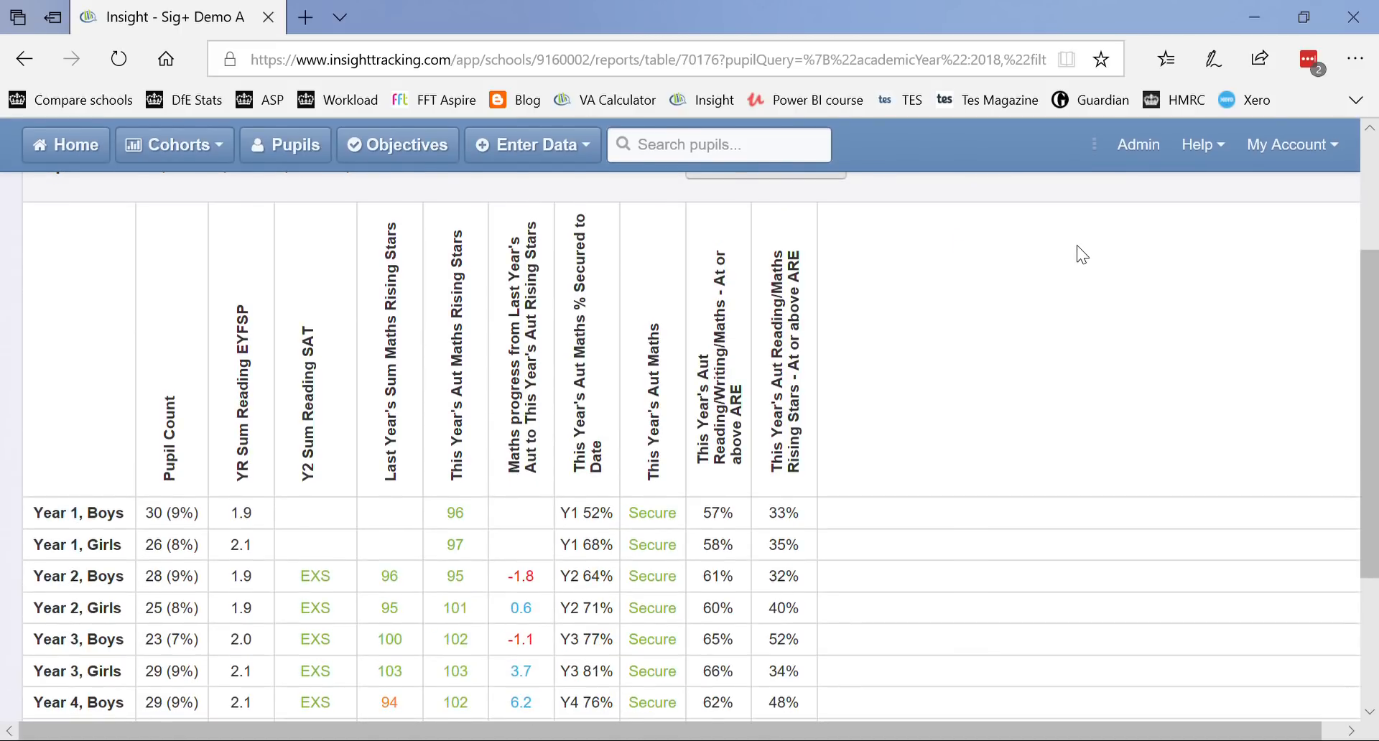